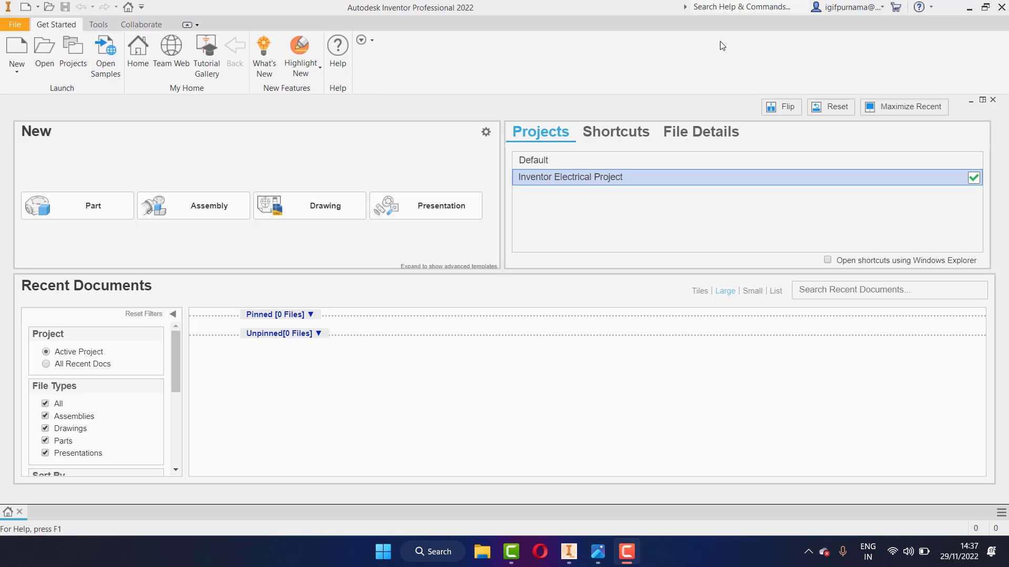
Look over the isometric reference drawing in the image viewer and return to Inventor
click(597, 552)
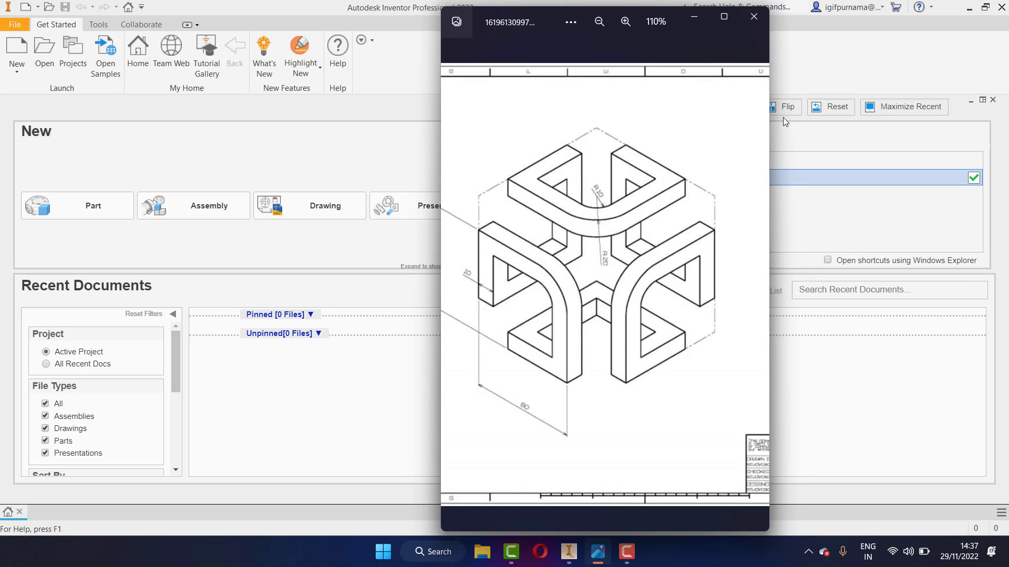
click(693, 17)
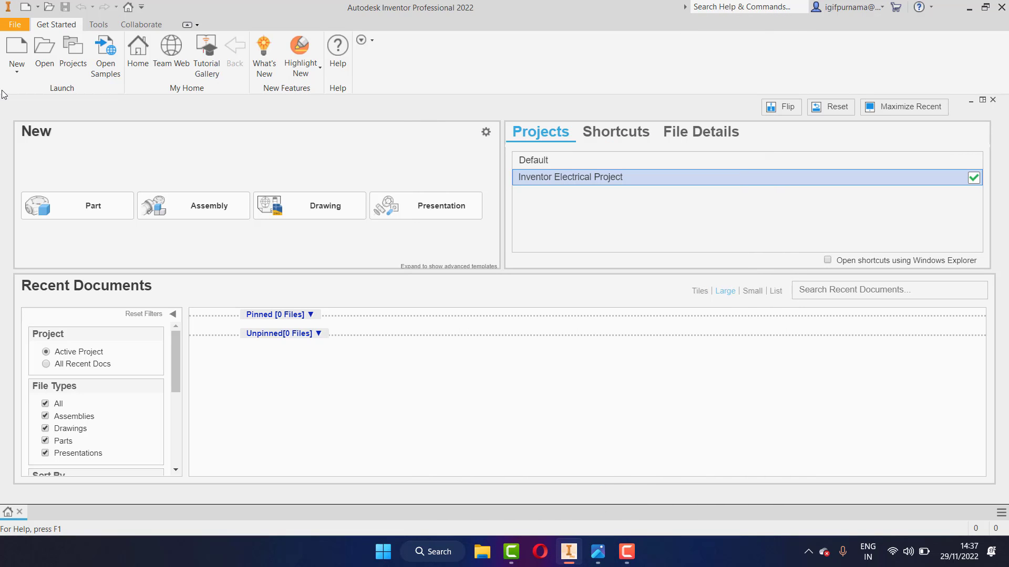
click(15, 78)
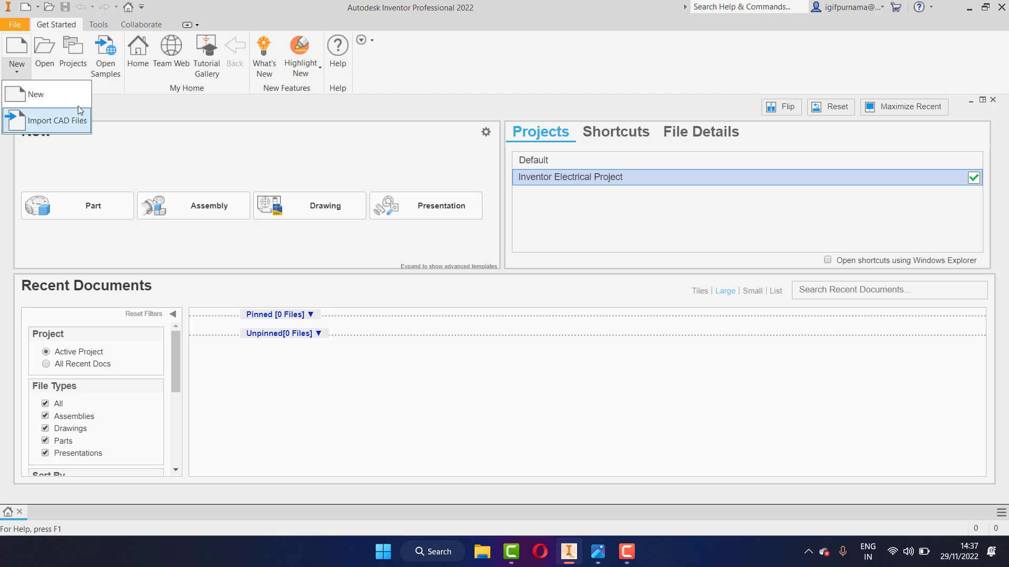
click(144, 100)
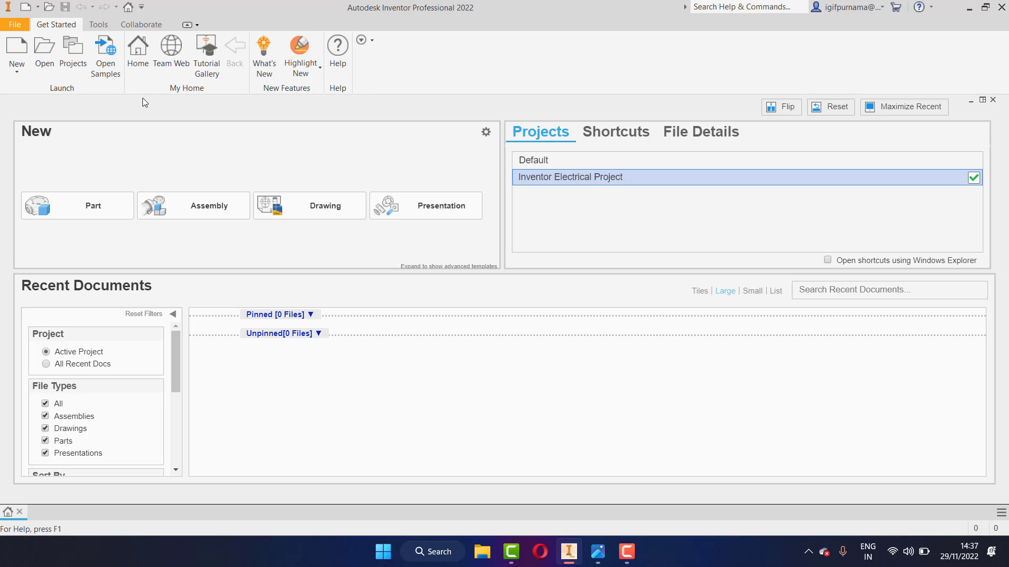
click(95, 205)
click(486, 132)
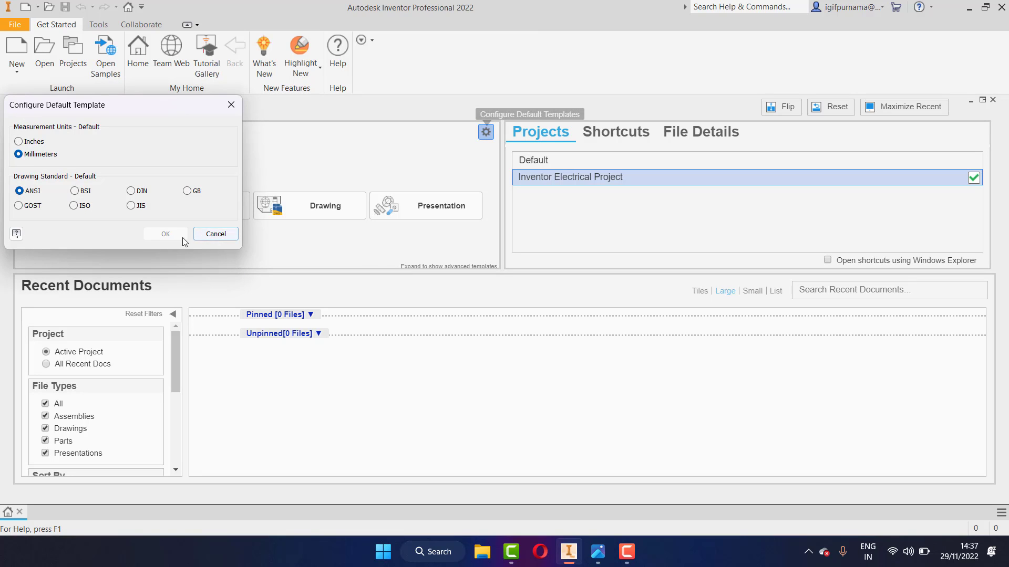
click(214, 234)
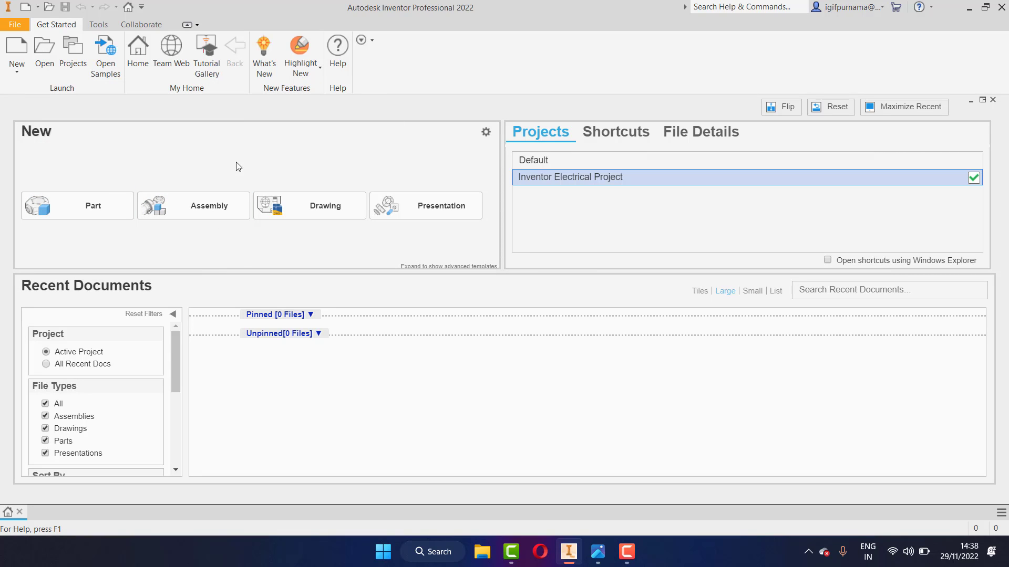
Create a new part and start a 2D sketch on the horizontal XZ plane
click(88, 210)
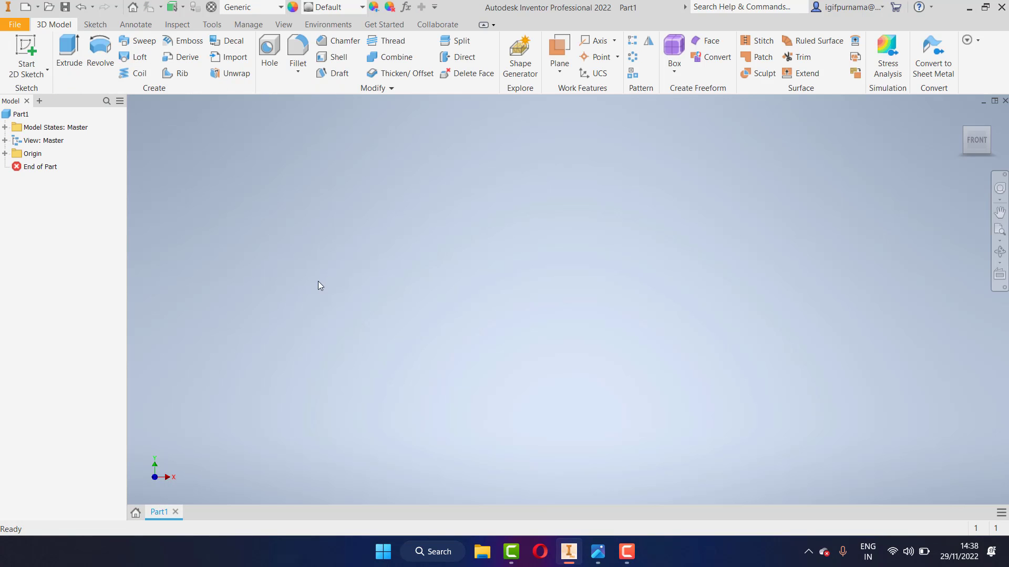
click(28, 75)
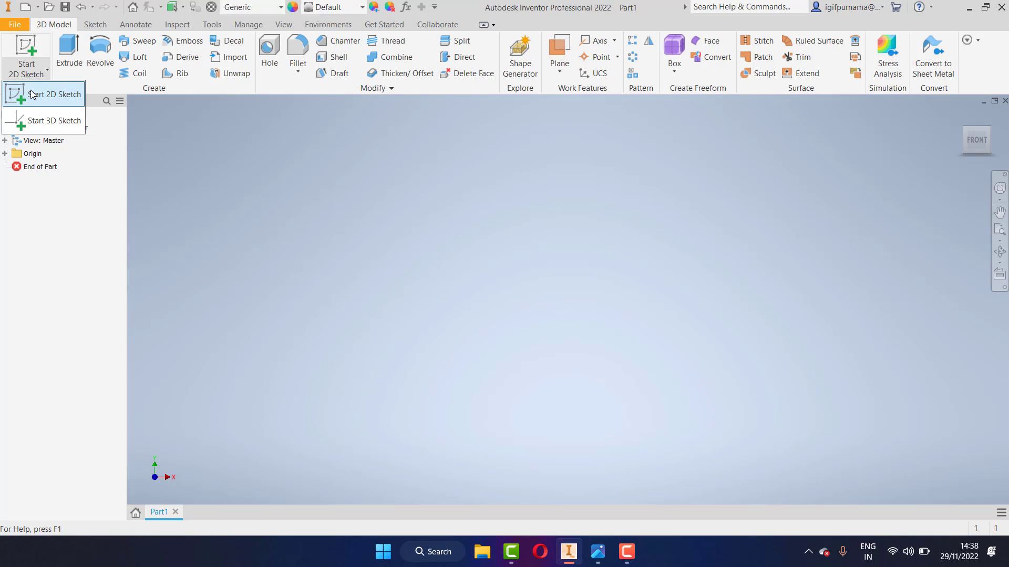
click(32, 93)
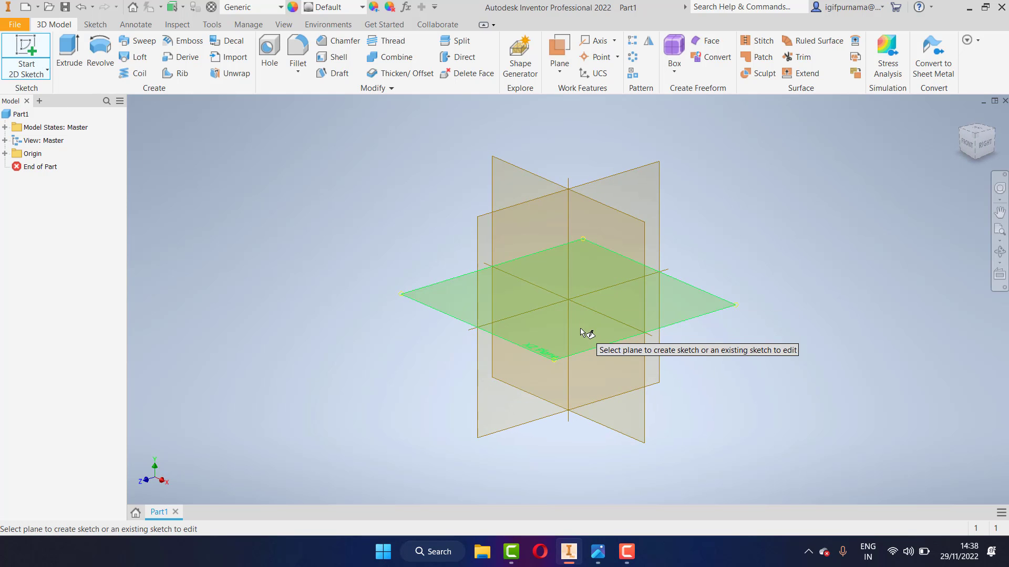
click(581, 329)
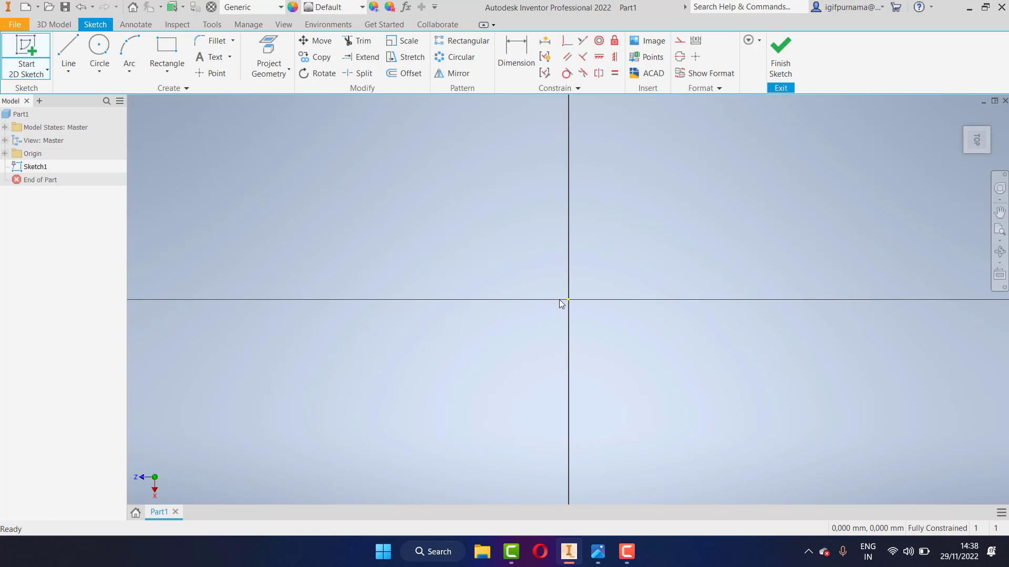
Examine the frame shapes and dimensions in the reference drawing, and return to the open sketch in Inventor
drag(597, 551, 626, 551)
click(627, 552)
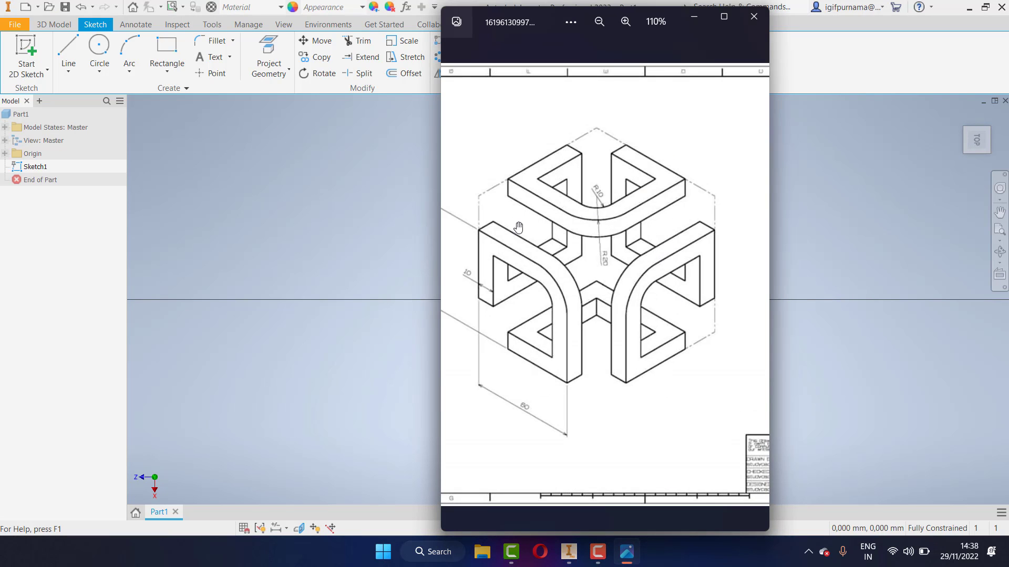
scroll(519, 227, up, 1)
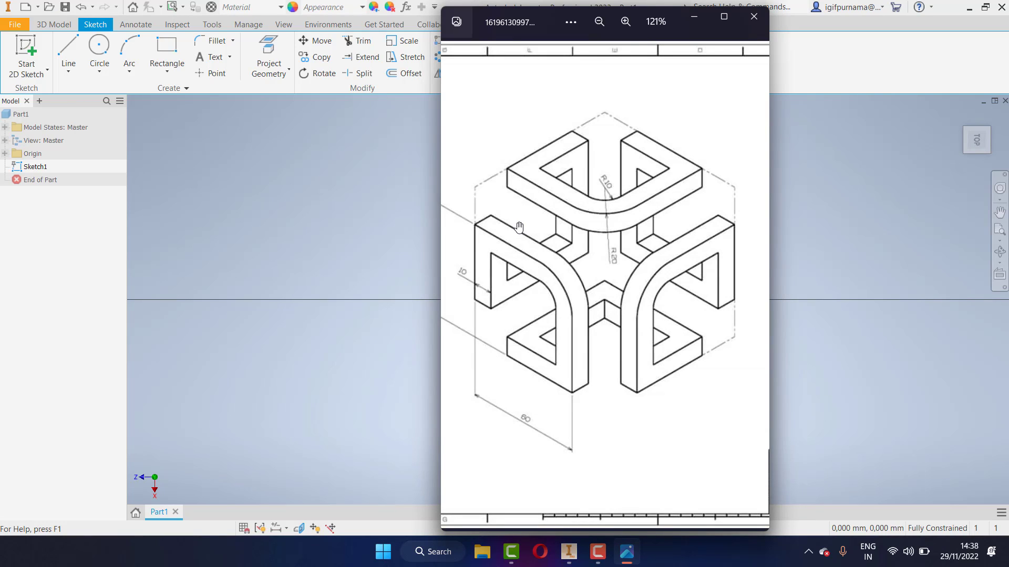
scroll(519, 227, up, 1)
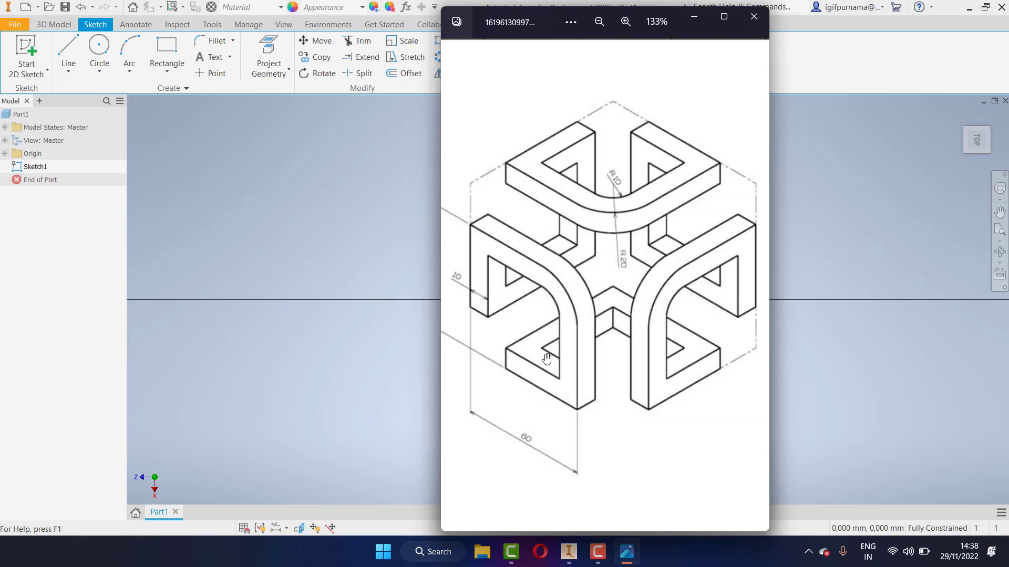
click(360, 184)
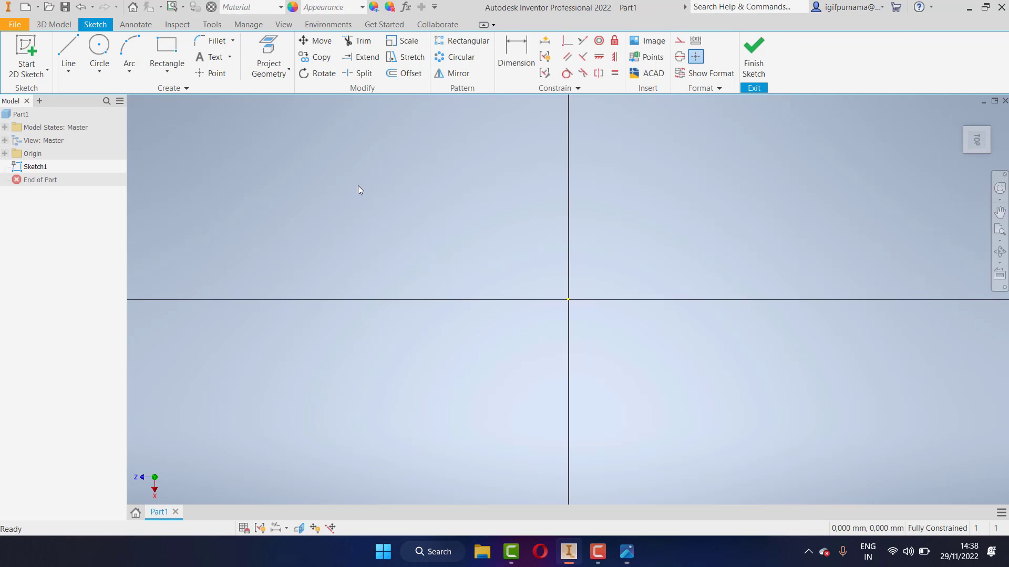
Draw a two-point center rectangle about 16 mm wide, centred on the sketch origin
click(178, 74)
click(173, 149)
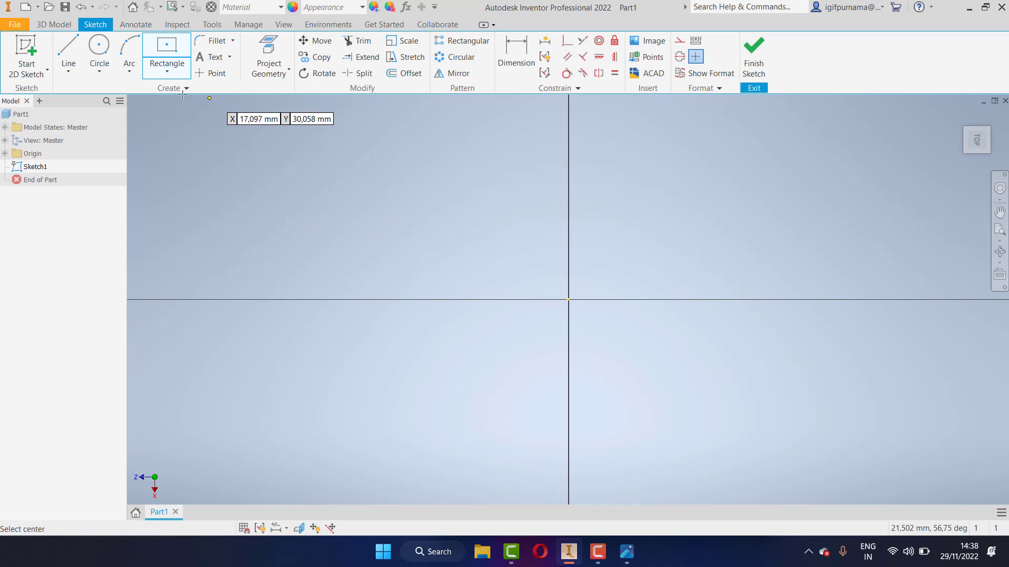
click(167, 67)
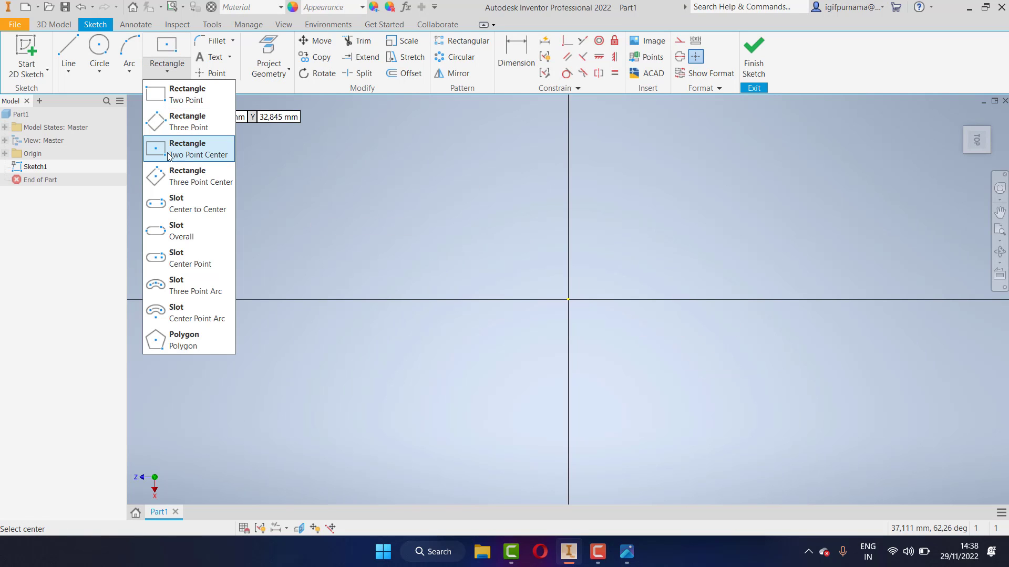
click(572, 297)
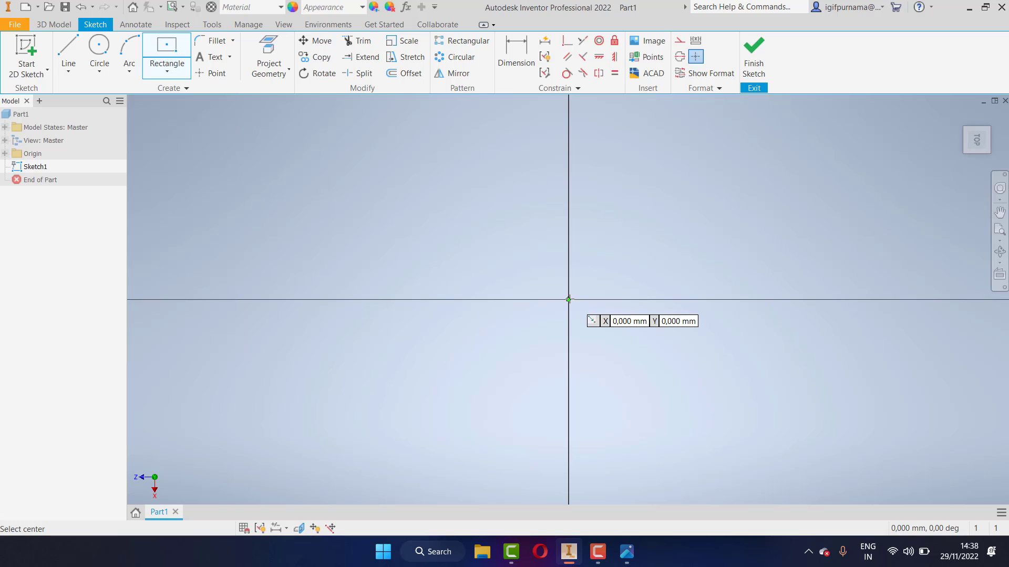
click(569, 300)
click(665, 205)
key(Escape)
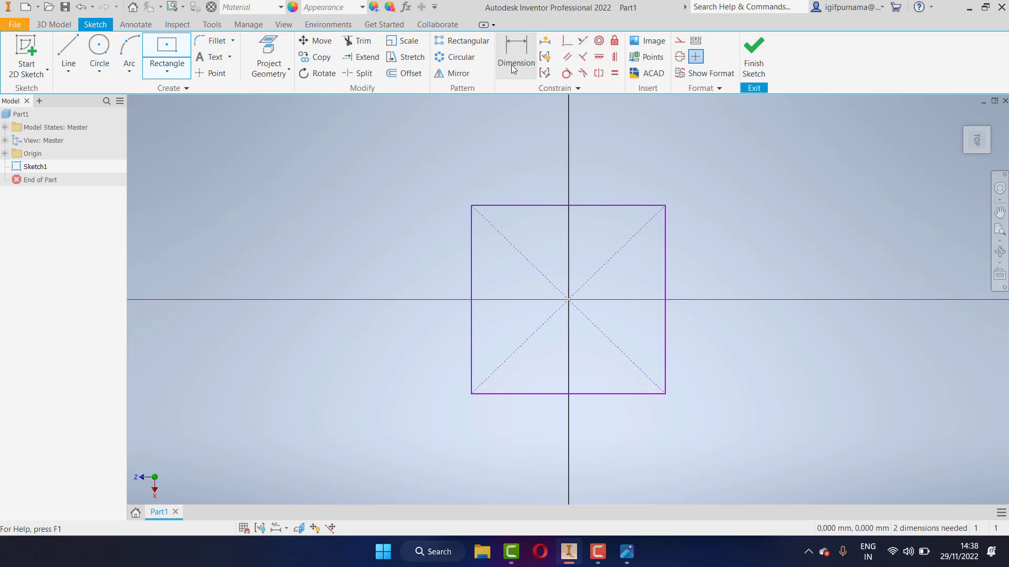
Dimension the rectangle's width and height to 60 mm each
click(511, 64)
click(525, 205)
click(525, 188)
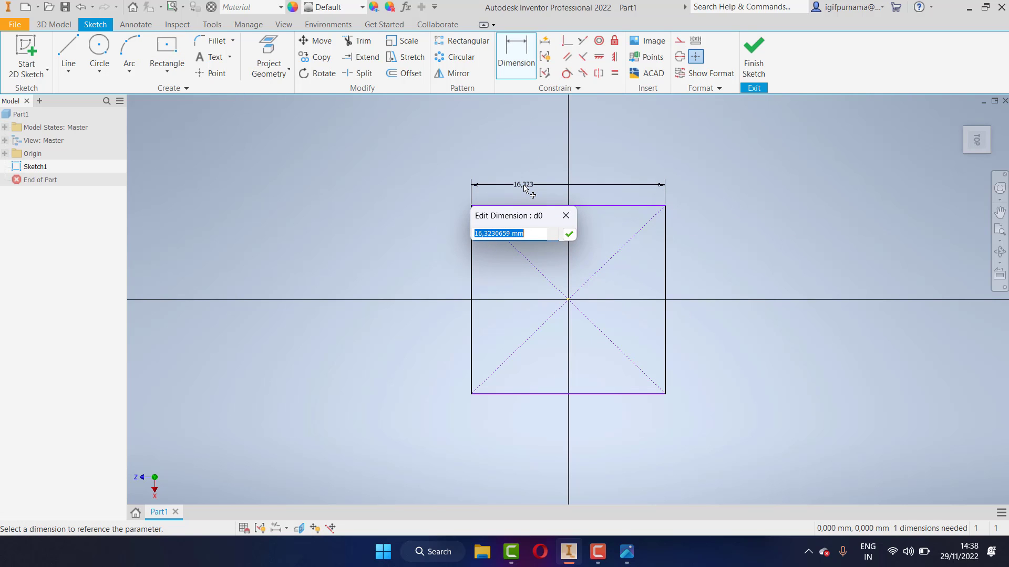
text(60)
key(Return)
click(252, 297)
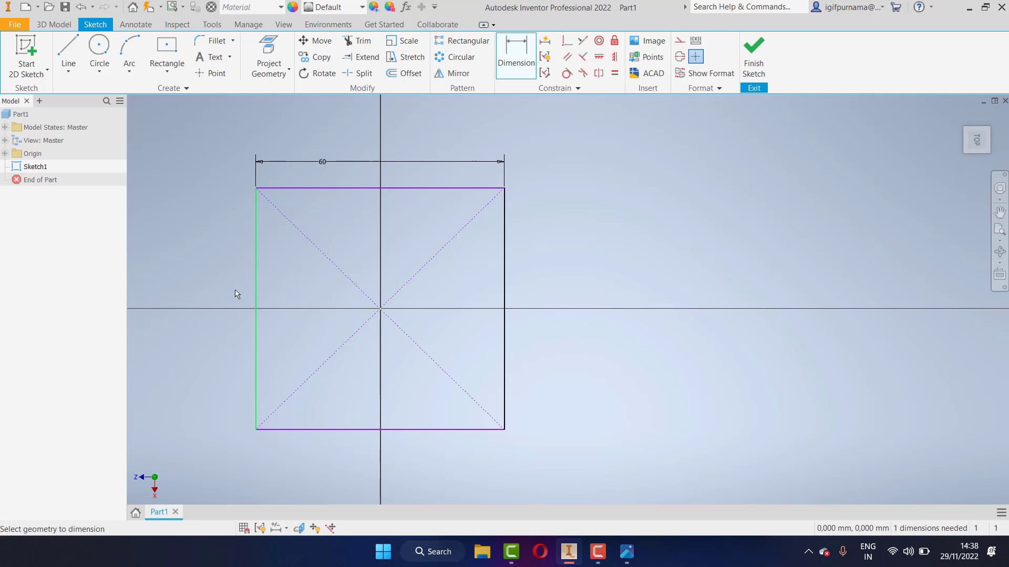
click(218, 290)
text(60)
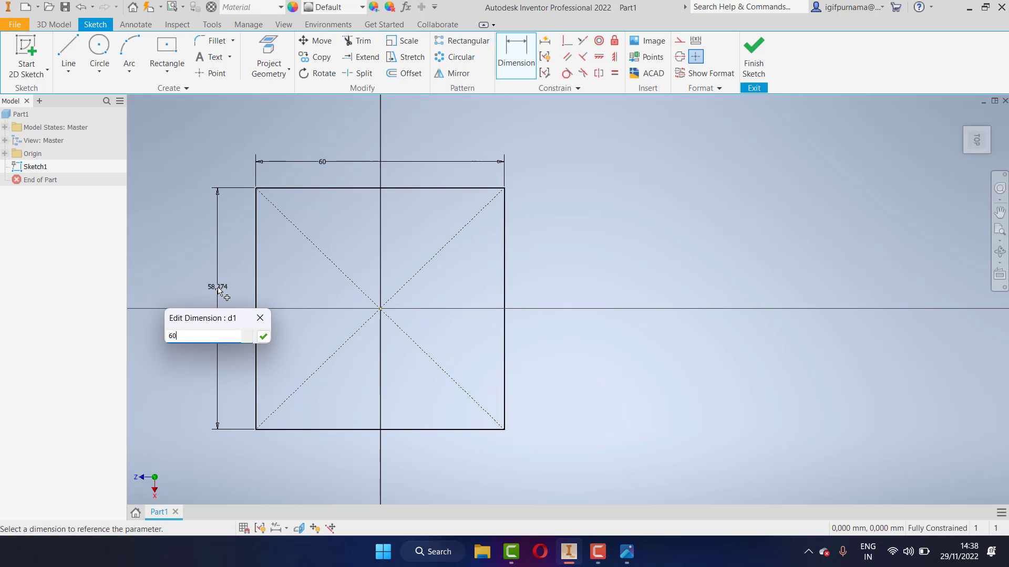
key(Return)
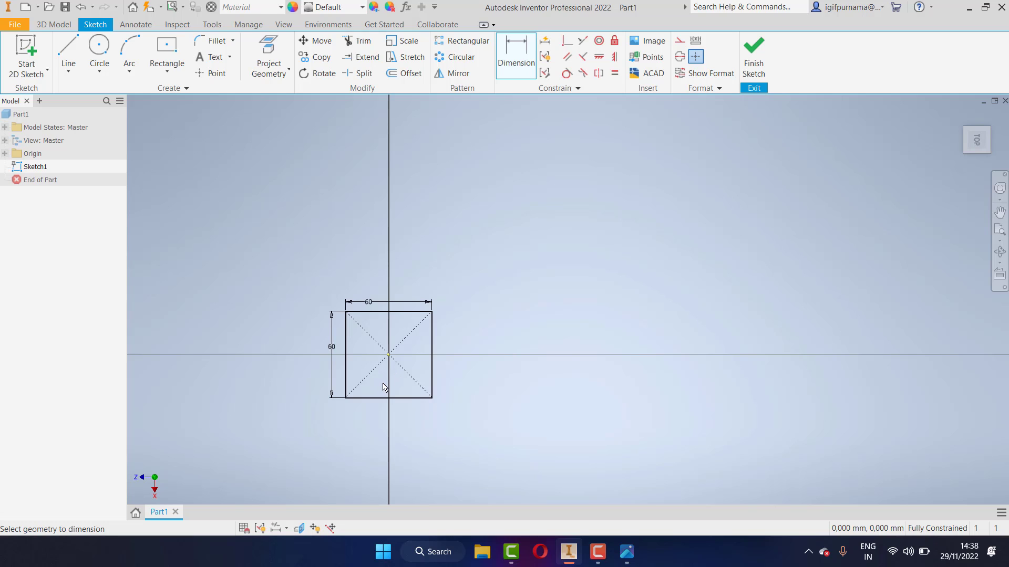
scroll(383, 388, down, 1)
scroll(361, 376, up, 4)
scroll(405, 320, down, 1)
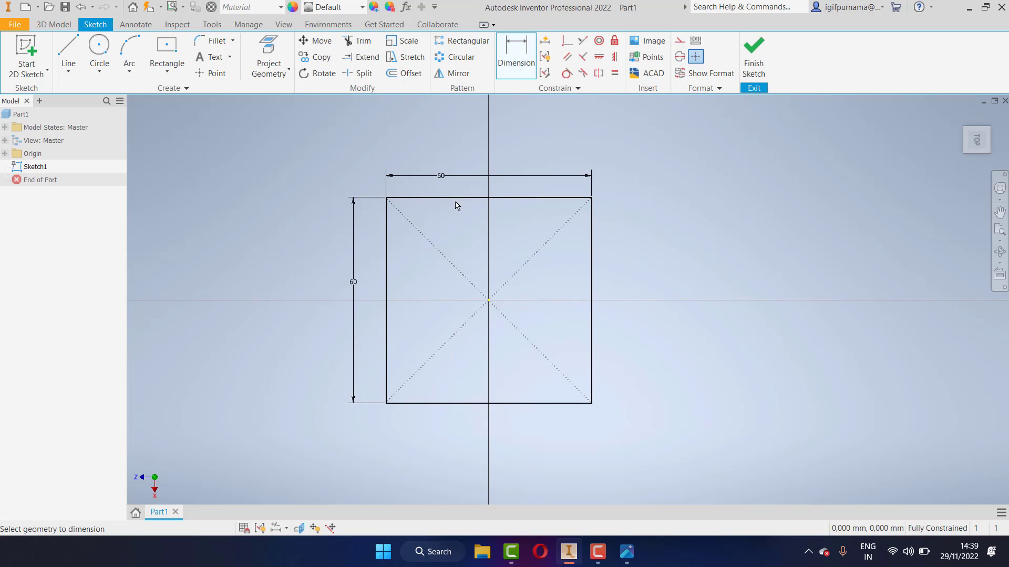
Offset the square inward by 10 mm to form an inner square
click(404, 75)
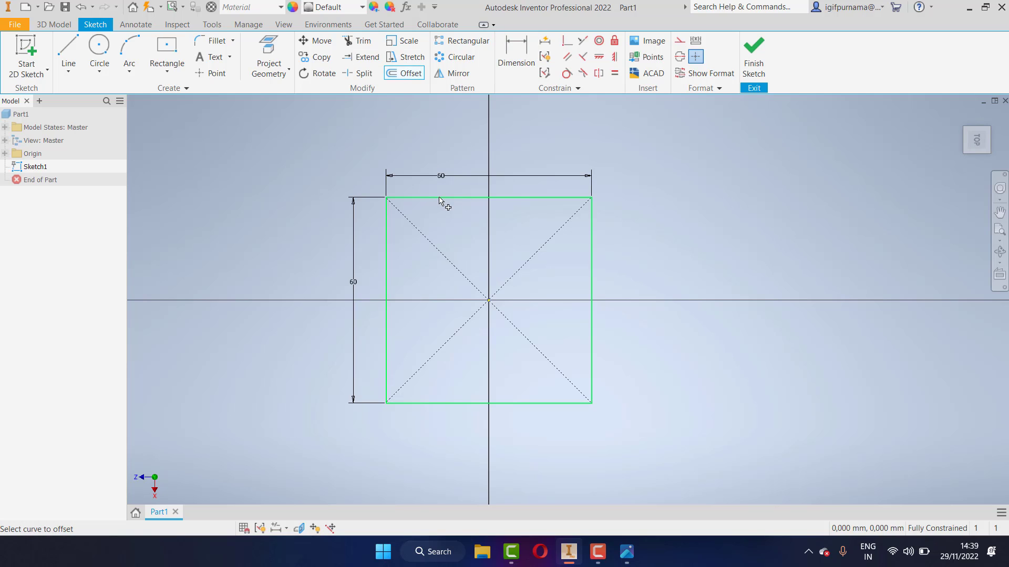
click(444, 200)
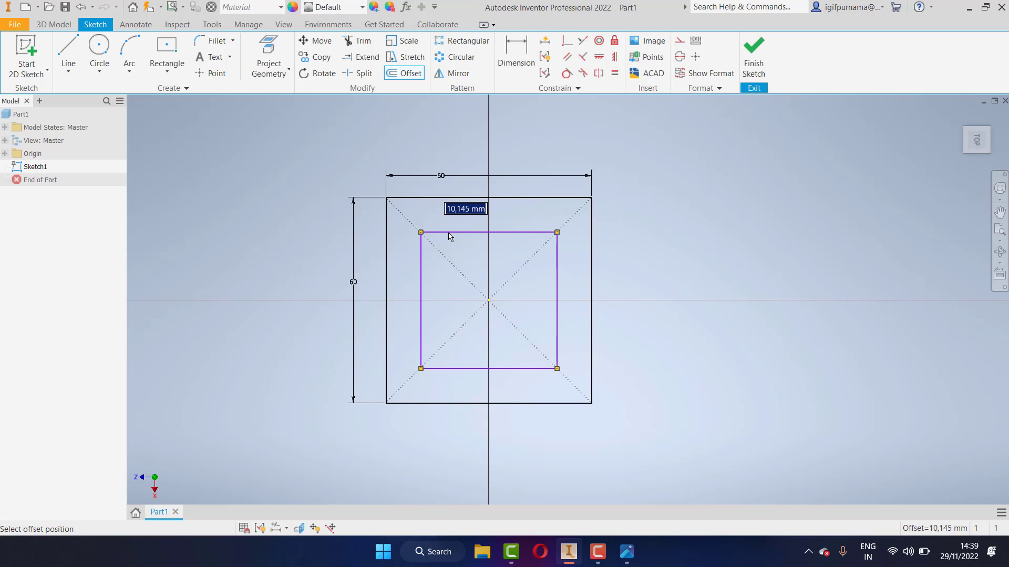
text(10)
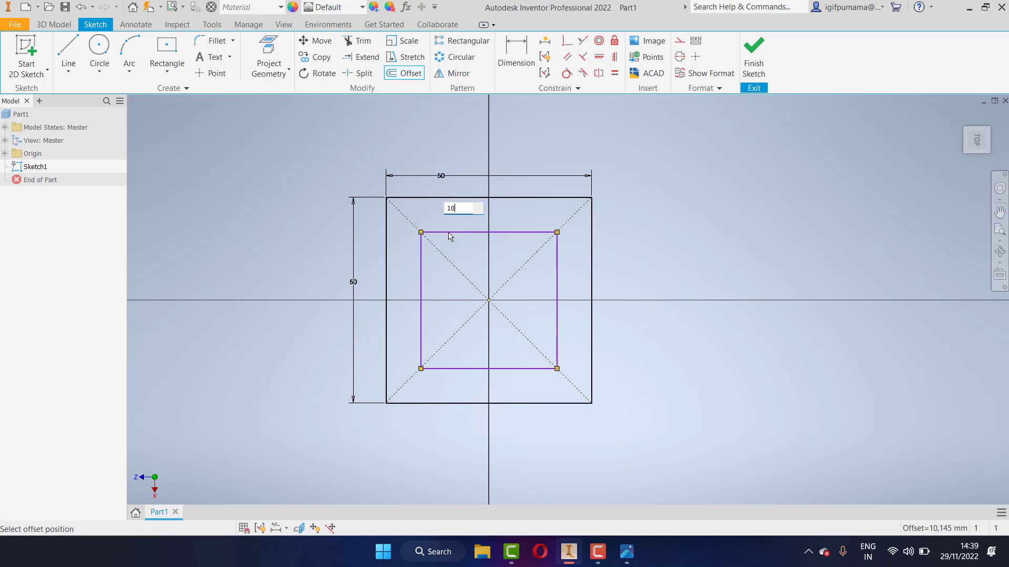
key(Return)
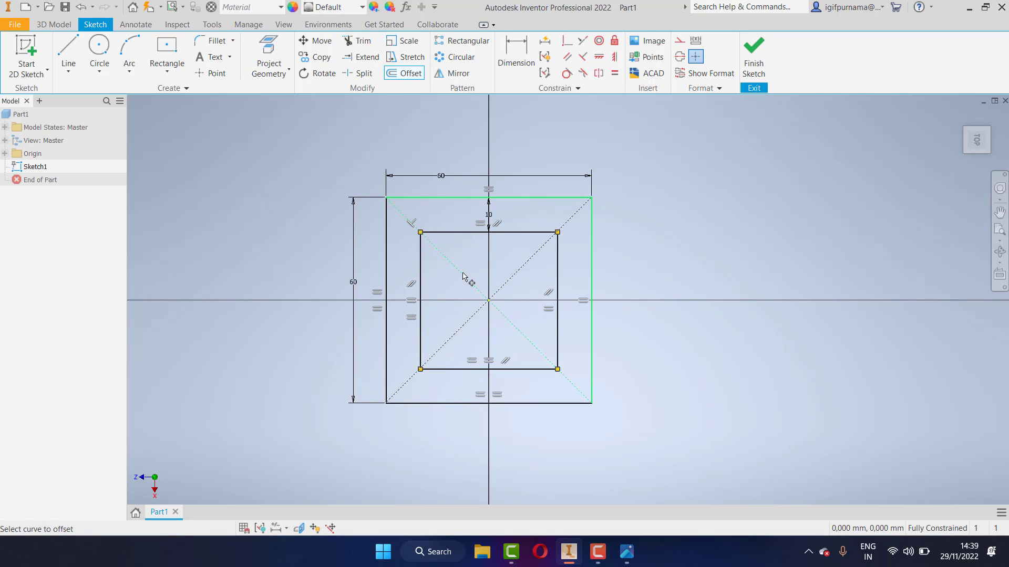
Check the left frame's overall size, bar width and opening in the reference drawing, and return to the sketch
click(627, 552)
scroll(683, 278, down, 2)
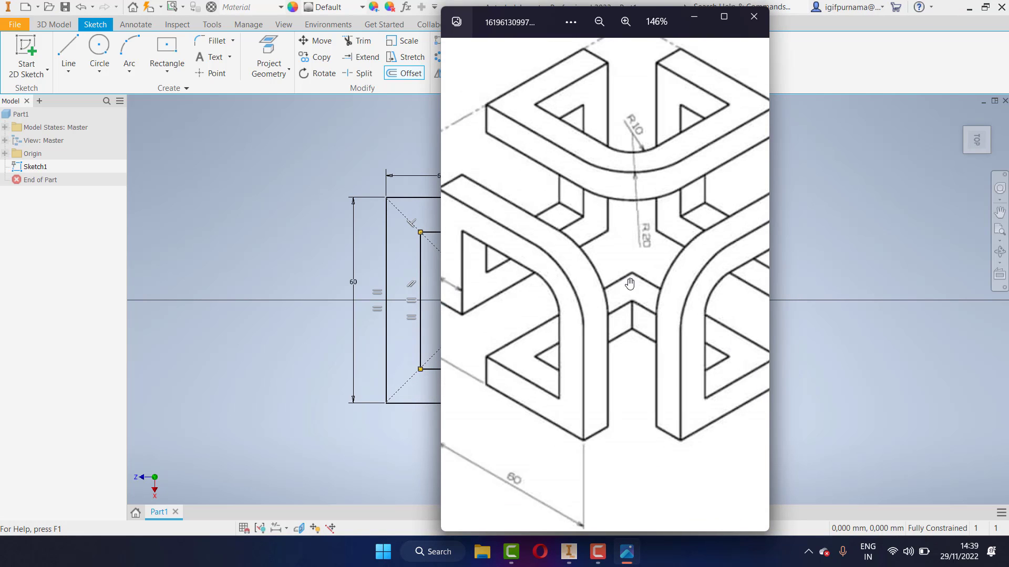
scroll(540, 370, up, 2)
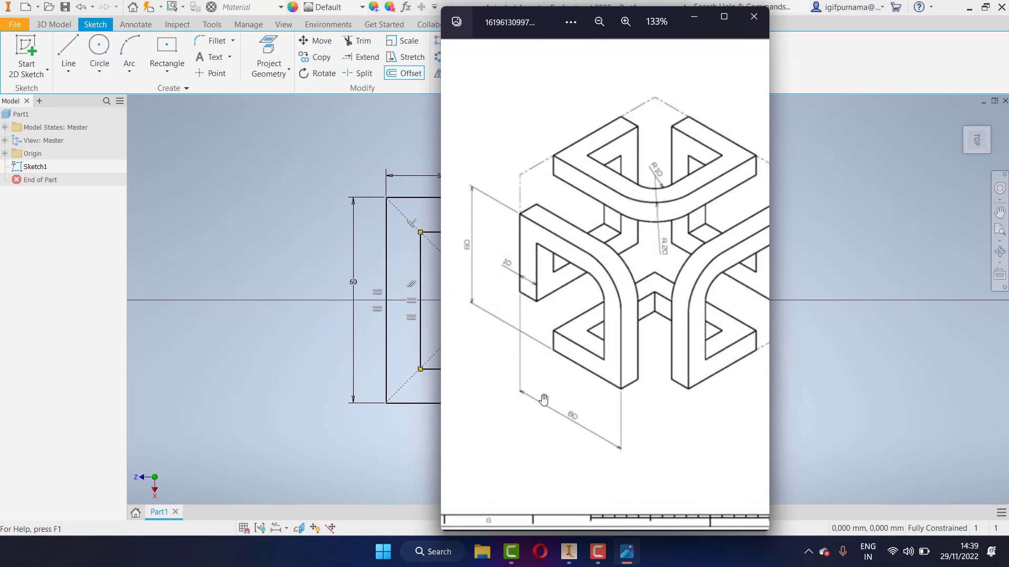
scroll(520, 320, up, 4)
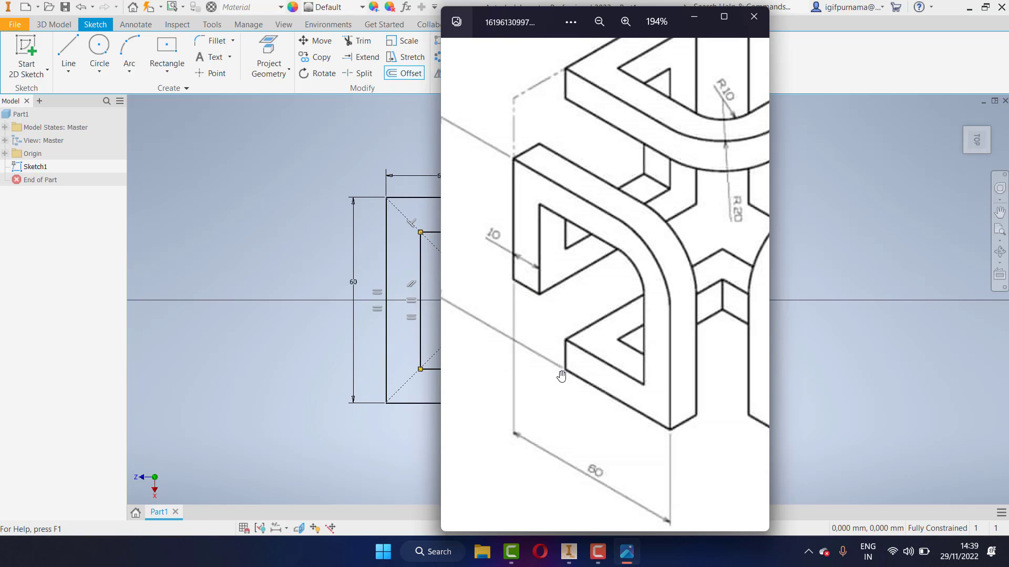
click(694, 16)
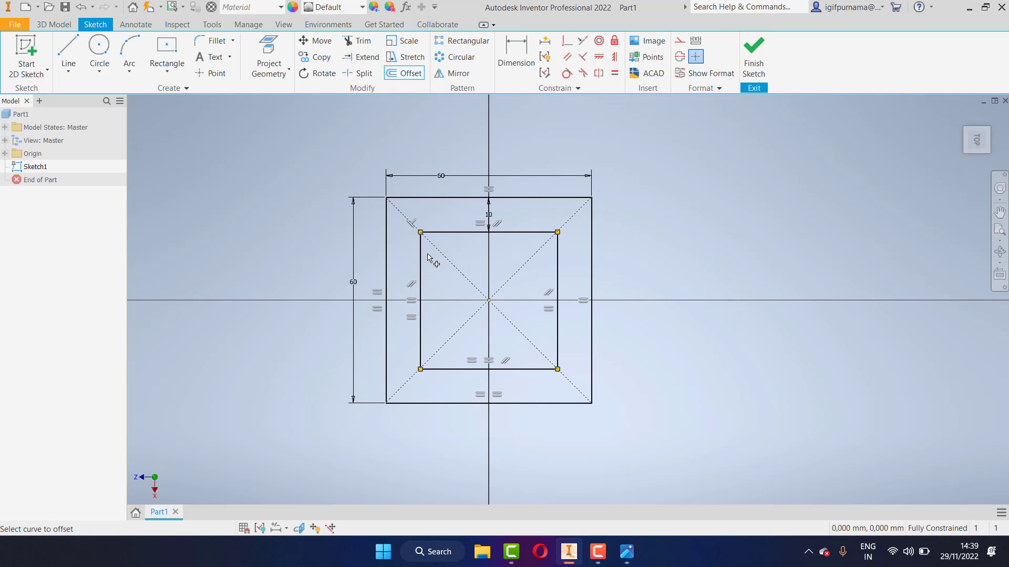
Draw a vertical line joining the lower edges of the inner and outer squares, left of the centre axis
click(68, 55)
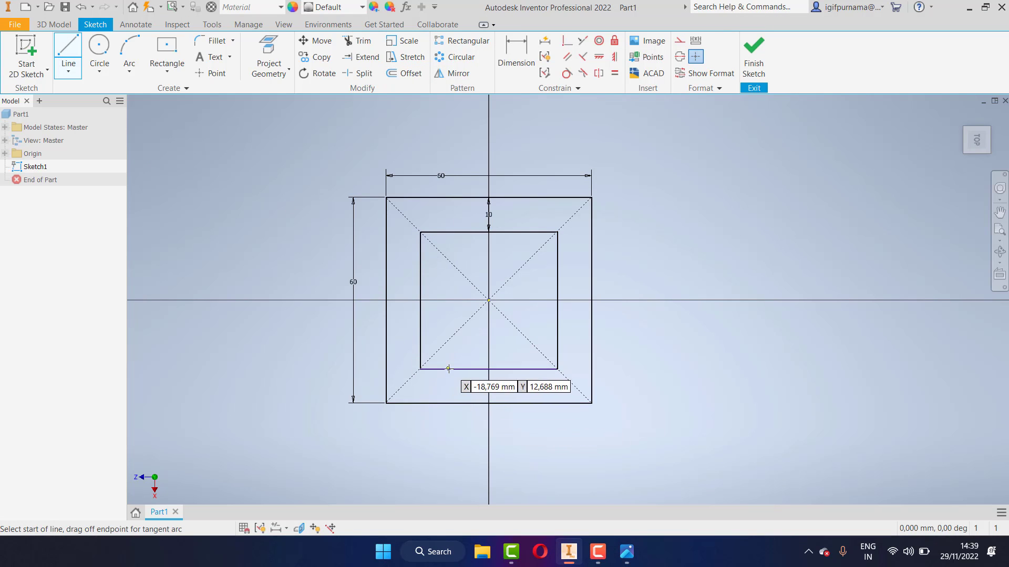
click(449, 369)
click(449, 403)
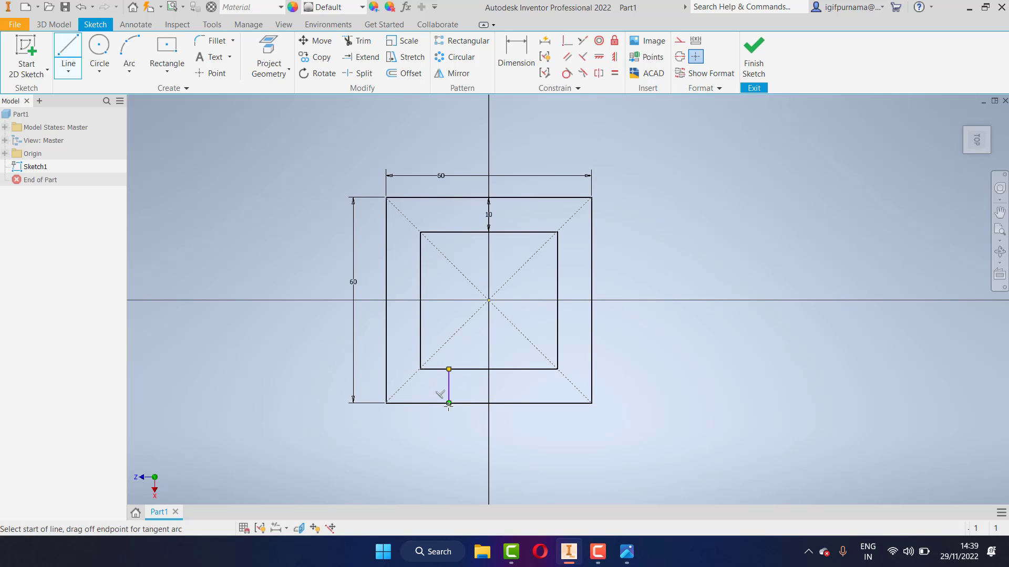
key(Escape)
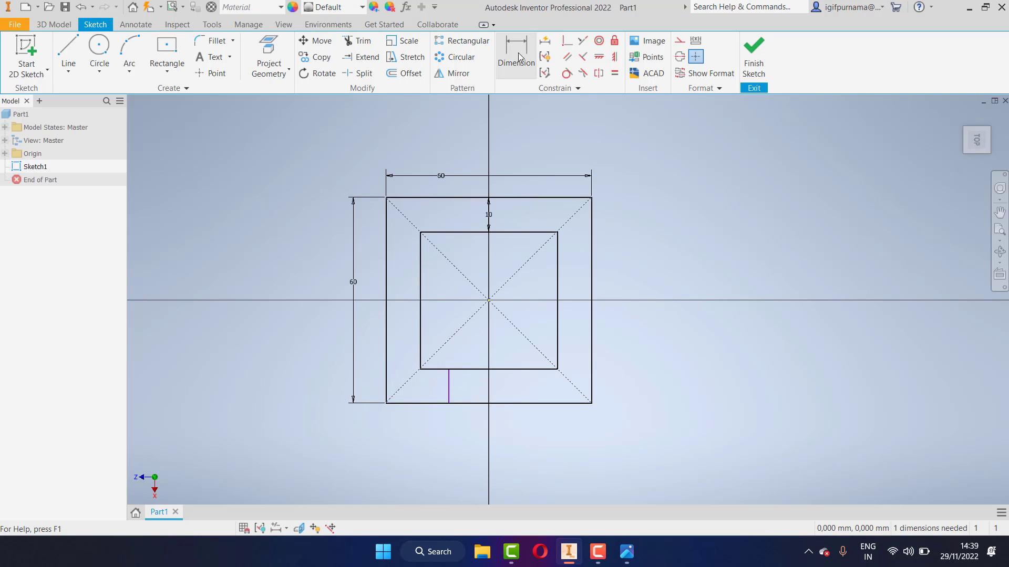
Dimension the short vertical line 20 mm from the outer square's left edge, checking the distance against the reference drawing
click(519, 57)
click(387, 395)
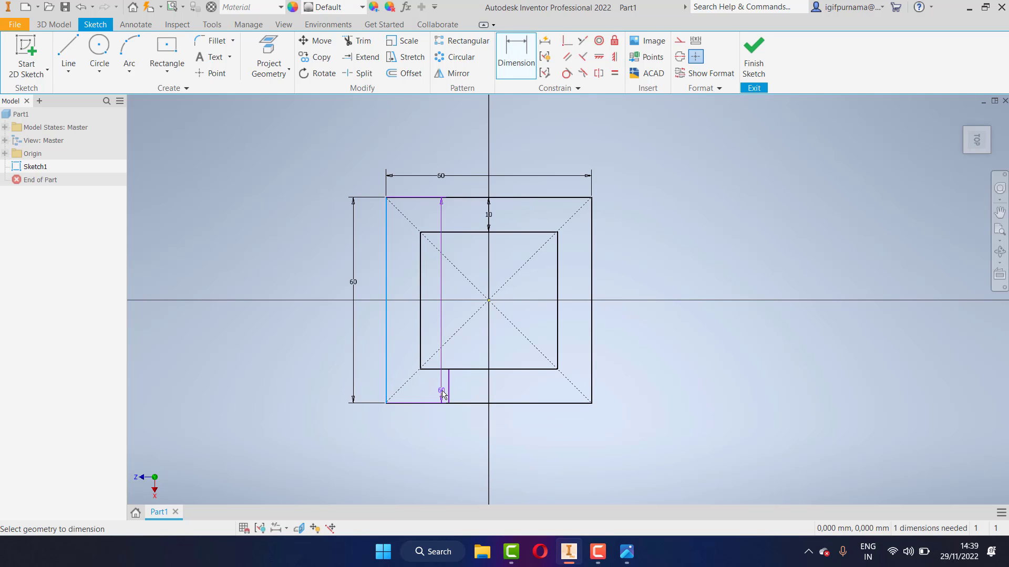
click(448, 386)
click(433, 329)
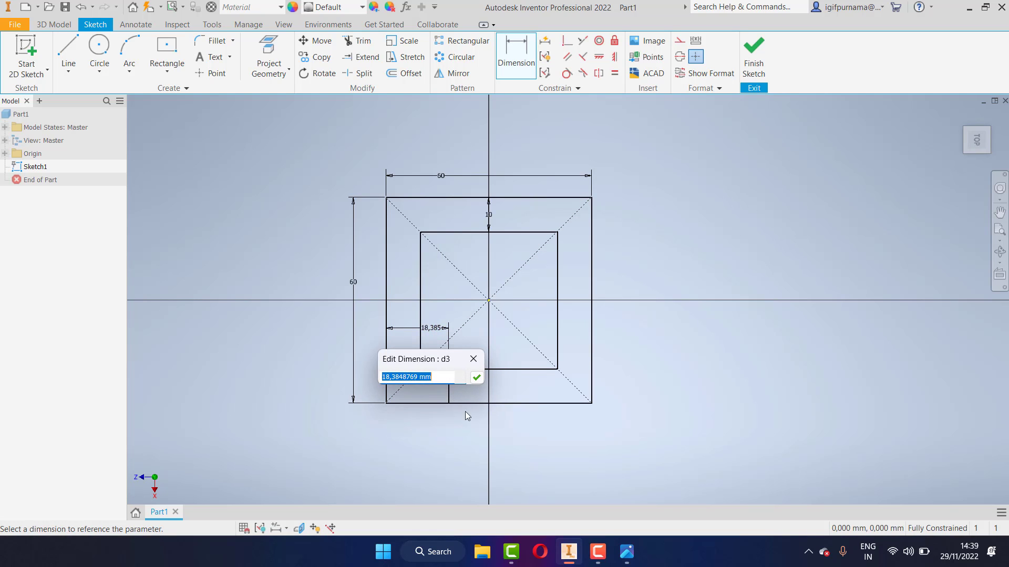
click(631, 560)
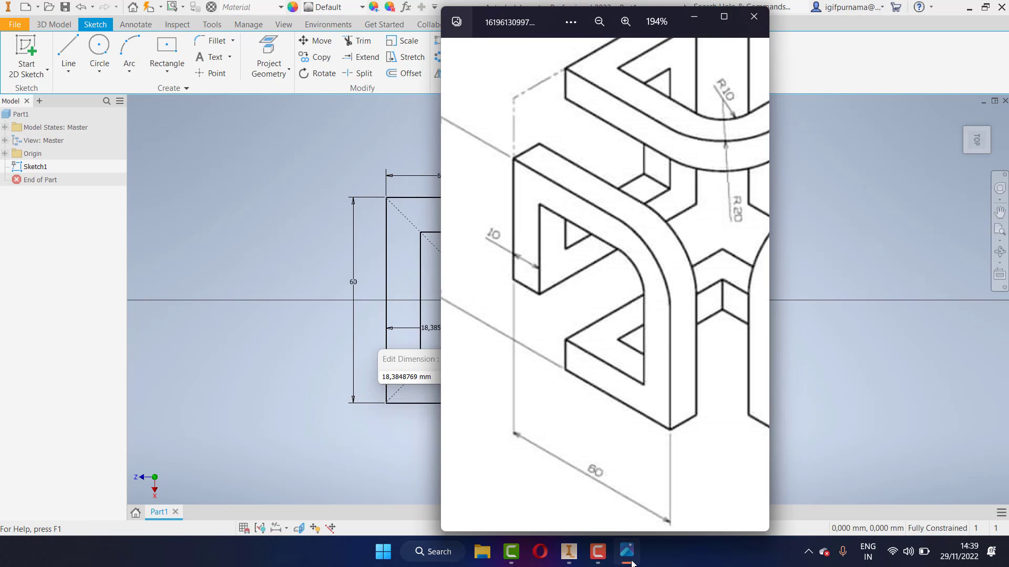
scroll(532, 297, up, 2)
scroll(536, 315, down, 4)
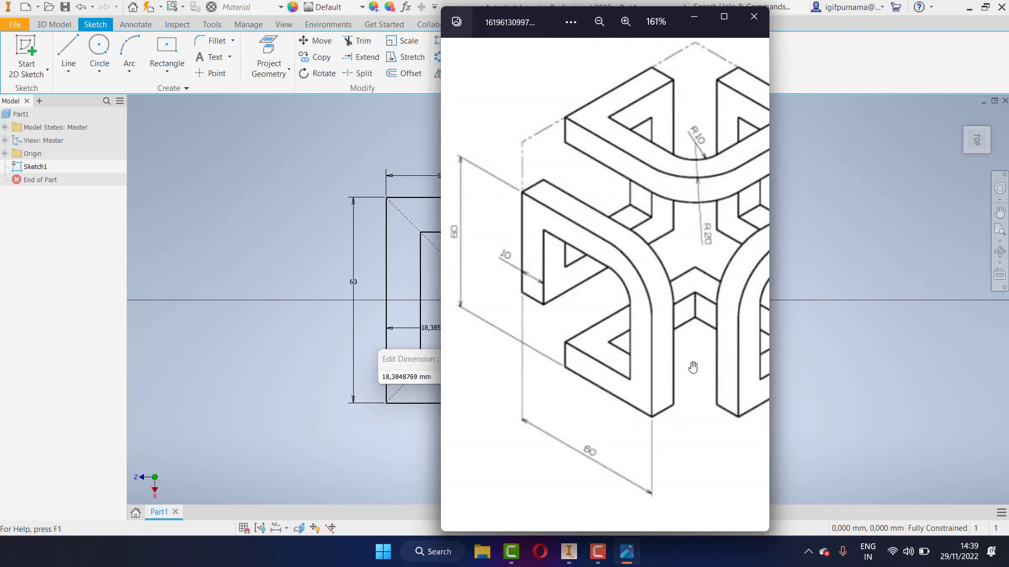
click(694, 16)
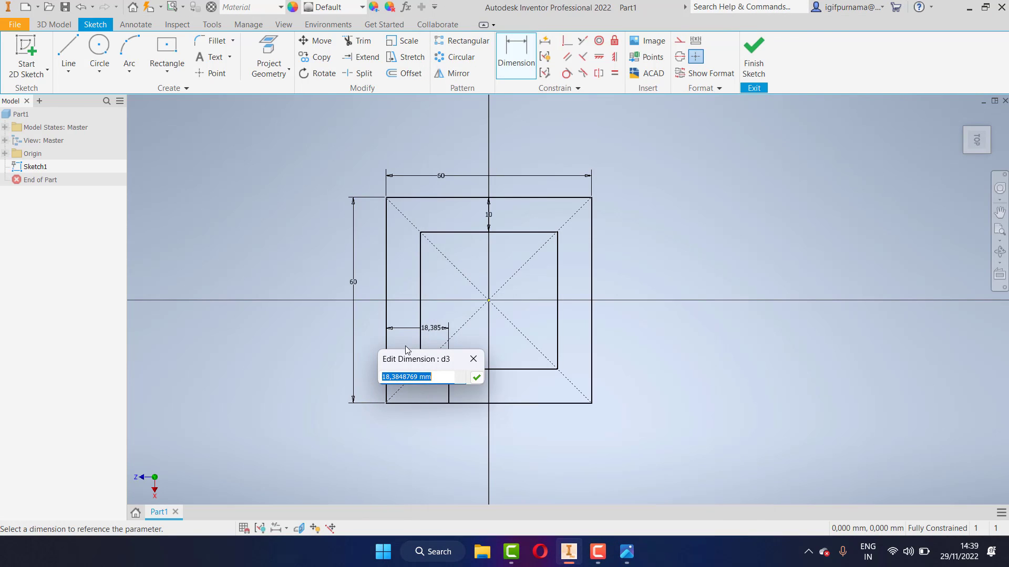
text(1)
text(0)
click(477, 378)
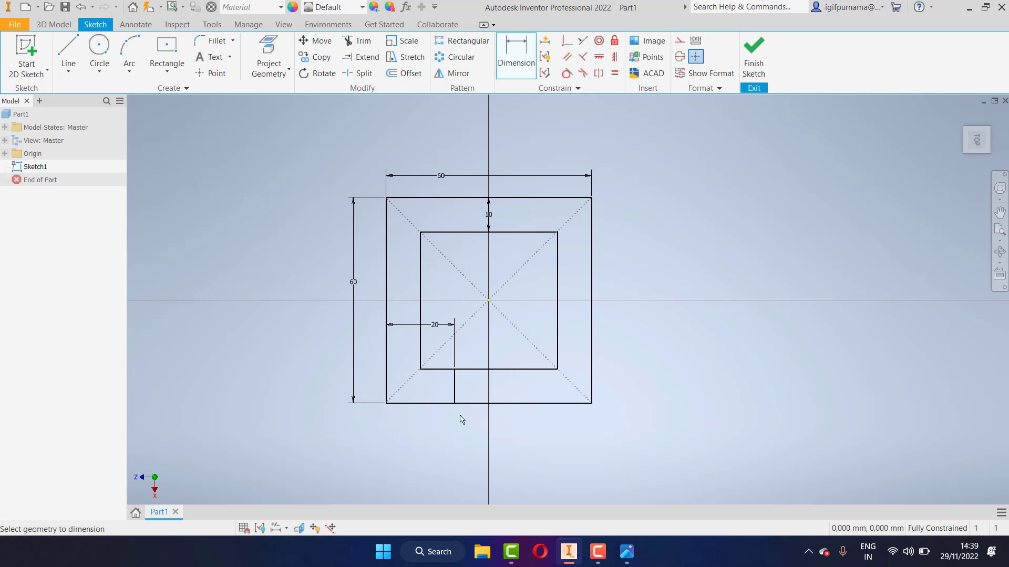
Split the inner square's lower edge at the short line, and draw a 10 mm line up from the outer lower-left corner and across to the inner corner
click(362, 73)
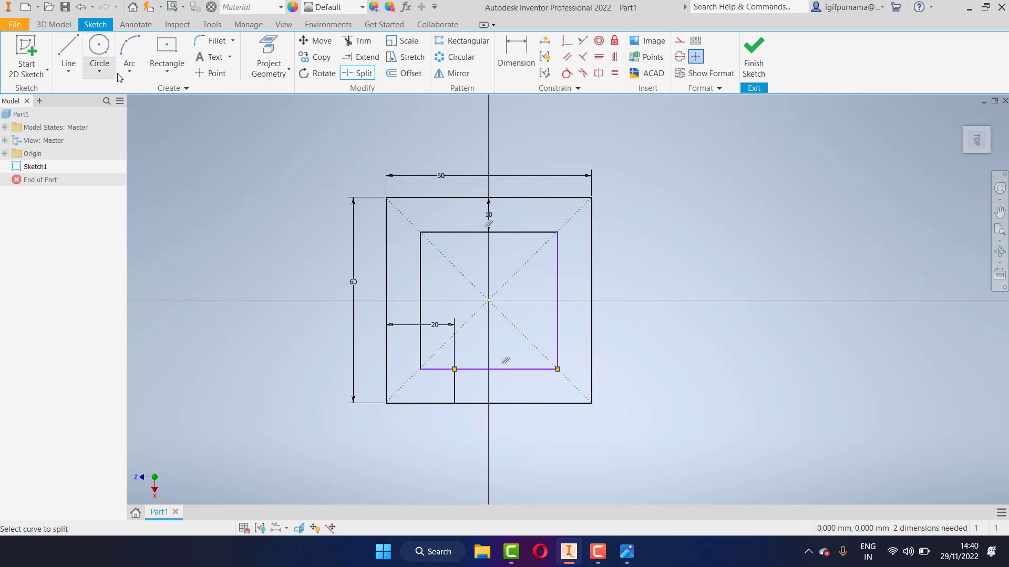
click(348, 42)
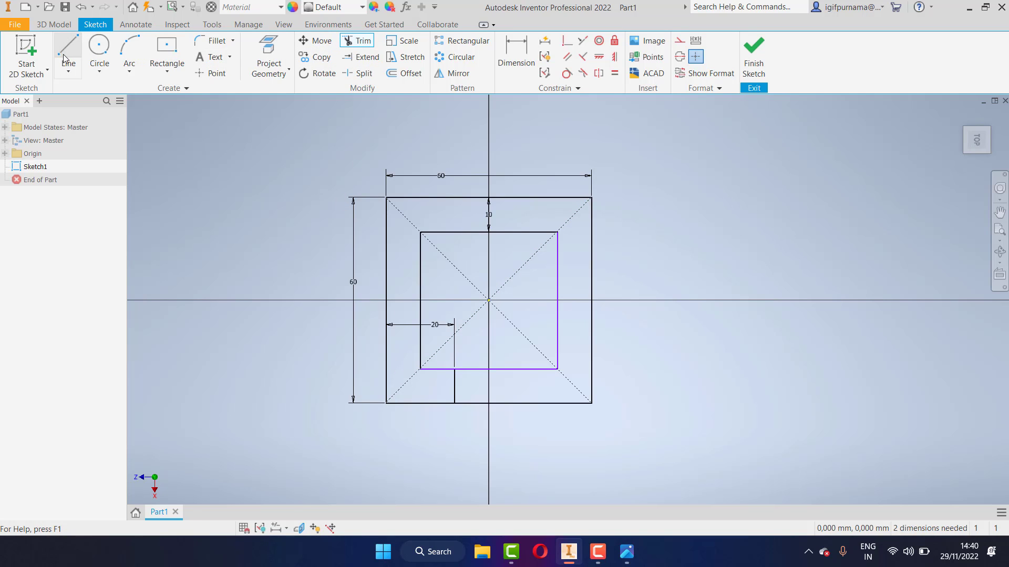
click(65, 58)
click(386, 403)
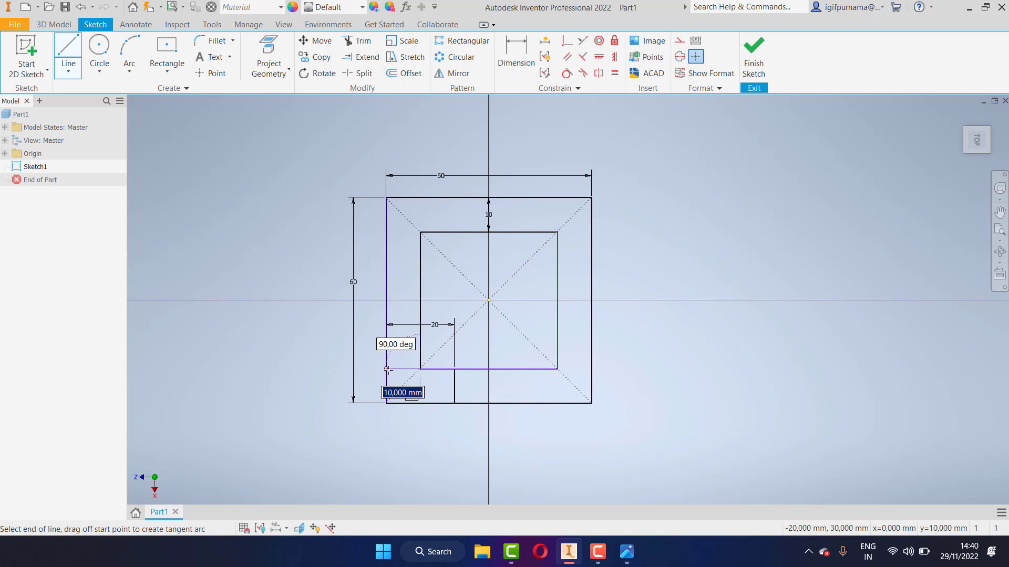
click(386, 368)
click(420, 369)
key(Escape)
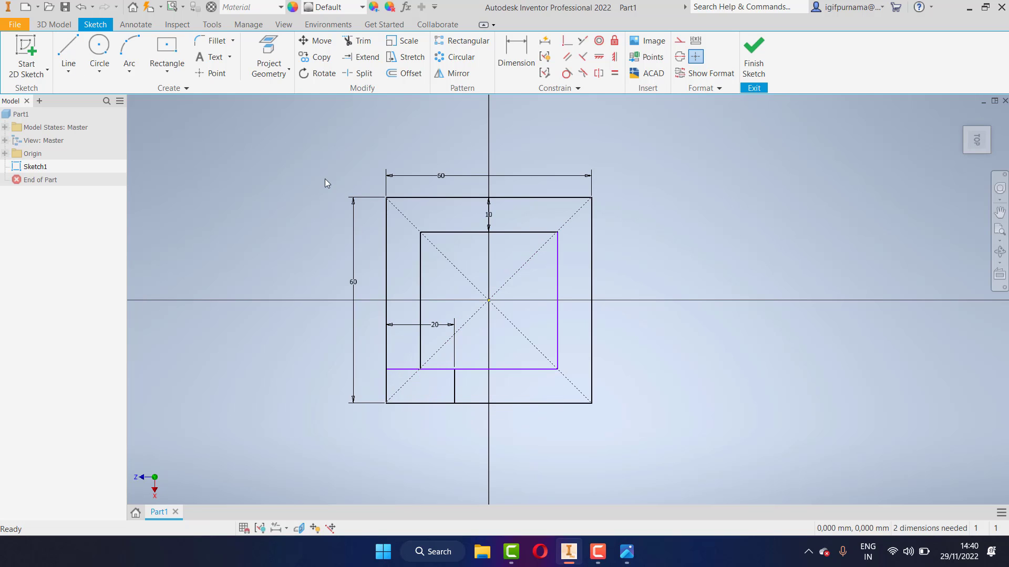
Trim away the segments between the two end lines at the lower-left corner to open the frame profile, and finish the sketch
click(358, 42)
mouse_move(434, 420)
mouse_down()
mouse_move(436, 350)
mouse_move(431, 382)
mouse_move(381, 400)
mouse_up()
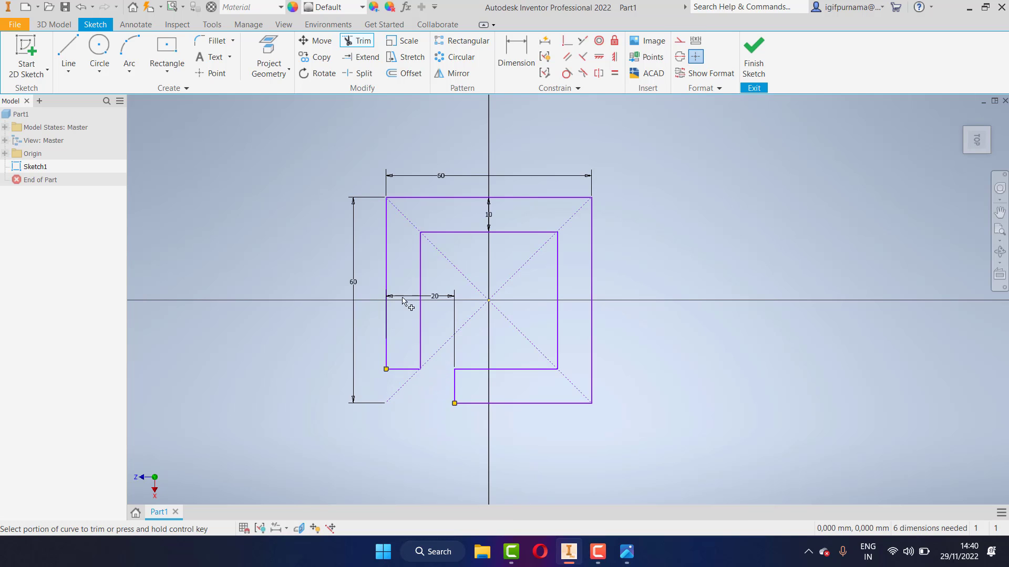
scroll(440, 350, up, 3)
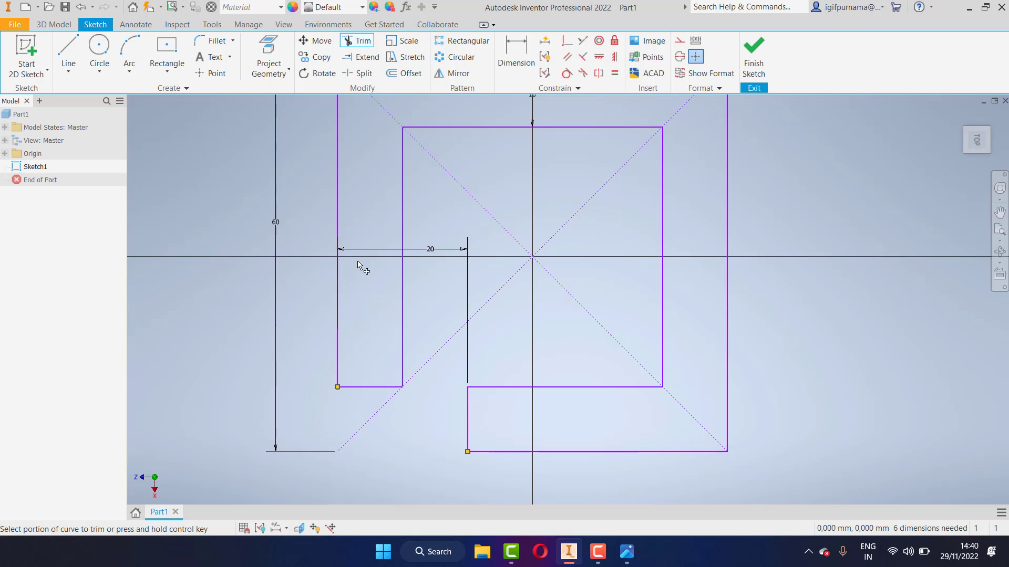
scroll(455, 370, down, 3)
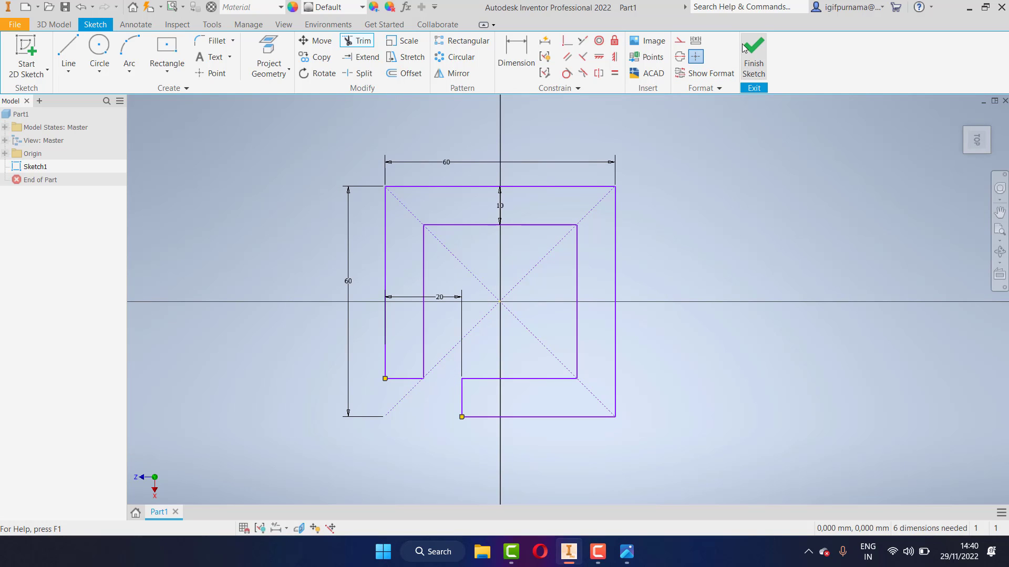
click(753, 57)
scroll(540, 237, down, 3)
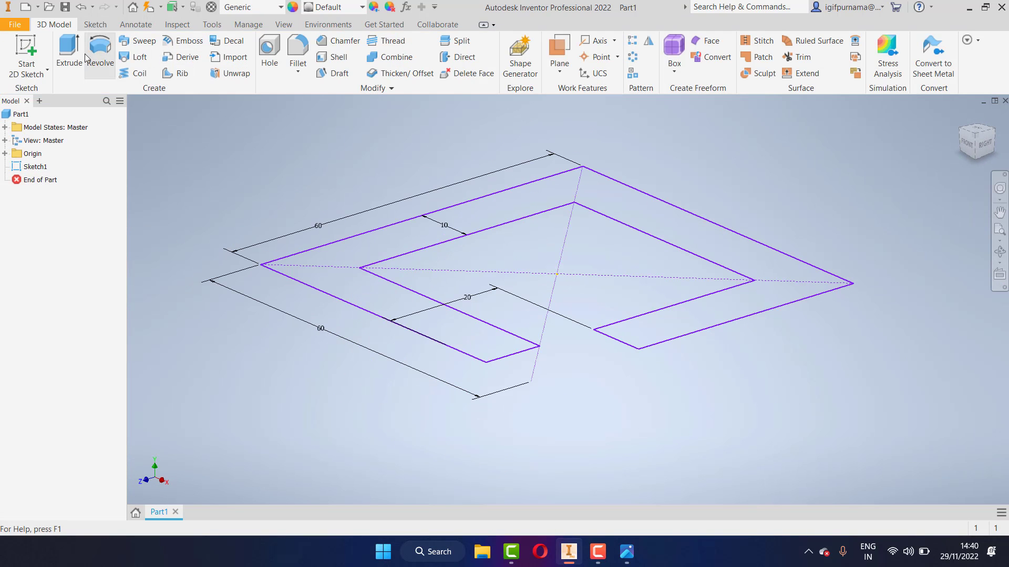
Extrude the open frame profile 10 mm, checking the thickness against the reference drawing
click(67, 45)
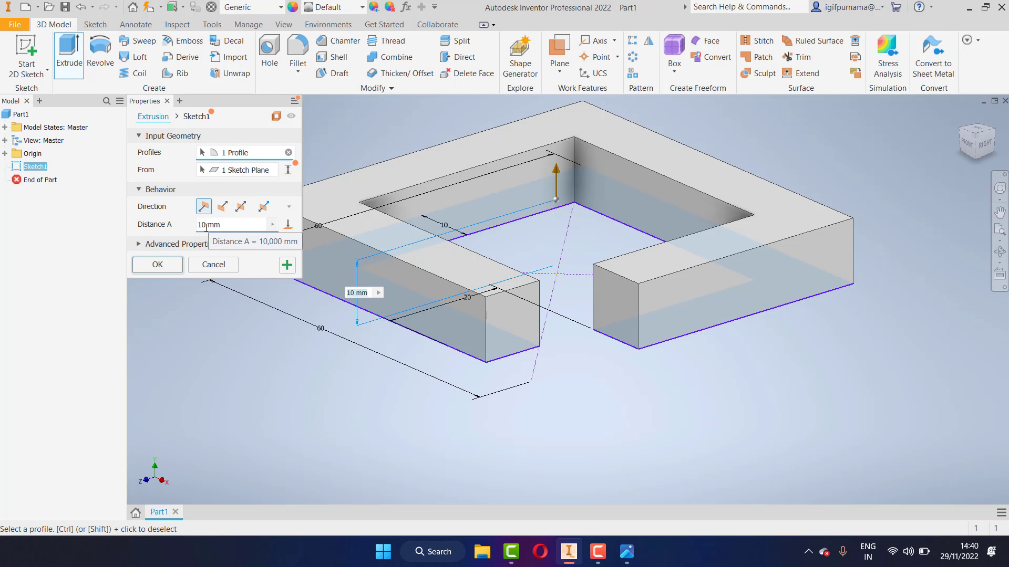
click(624, 554)
scroll(538, 253, up, 5)
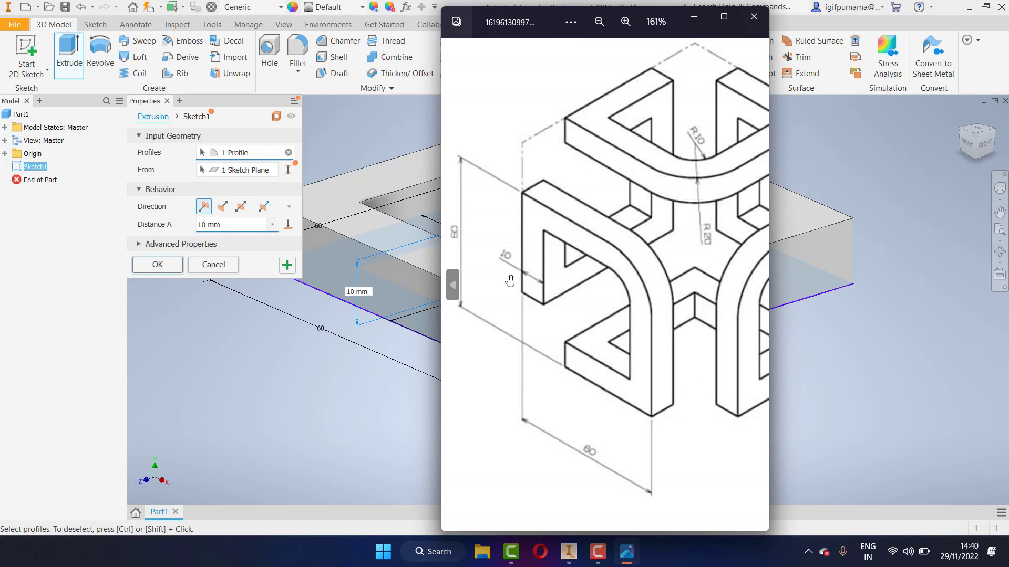
scroll(510, 281, down, 3)
click(694, 16)
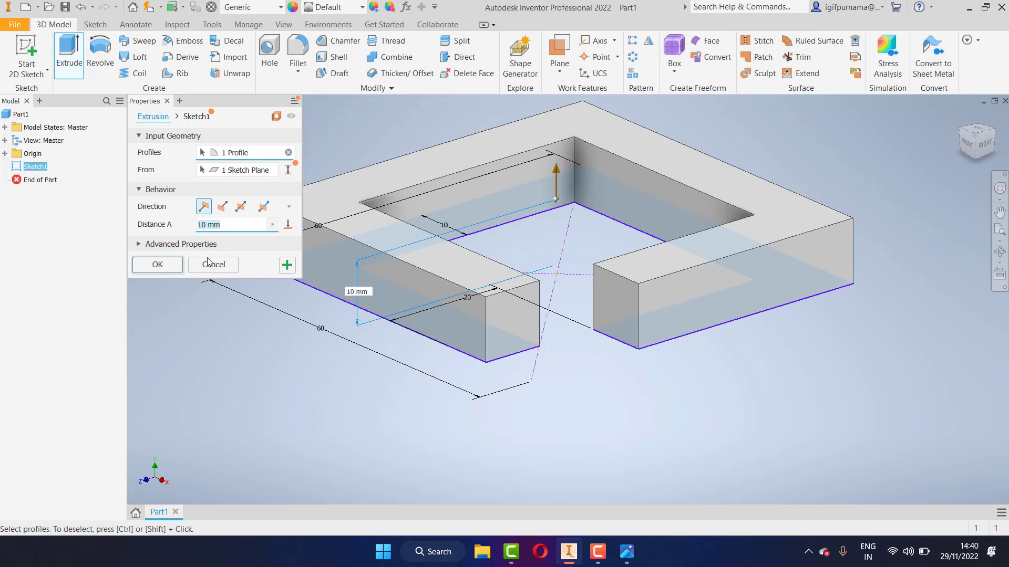
click(158, 266)
Check the adjoining frame in the reference drawing, and start a new sketch on the extruded frame's front outer side face
scroll(296, 354, down, 3)
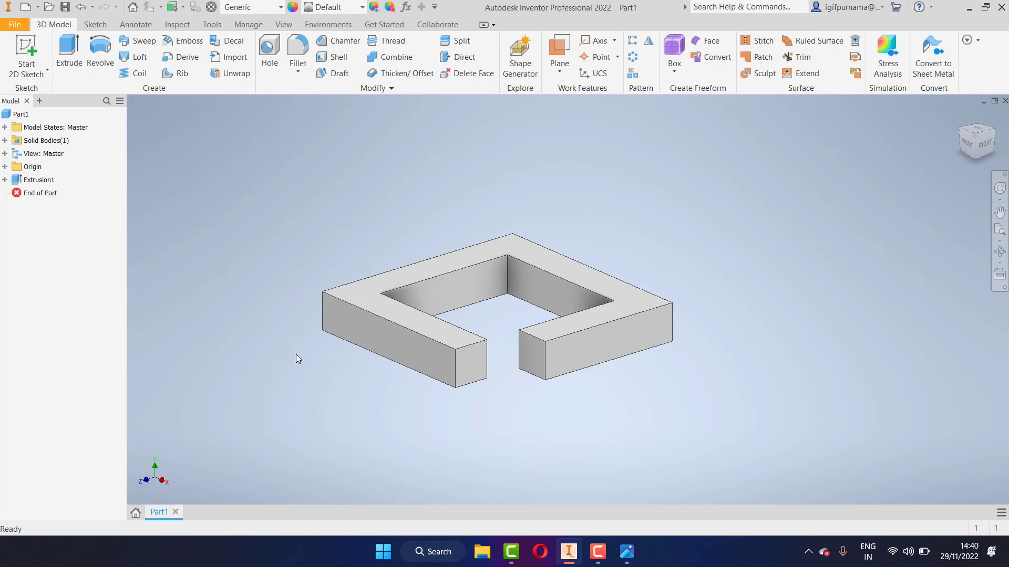
scroll(296, 354, up, 4)
click(626, 551)
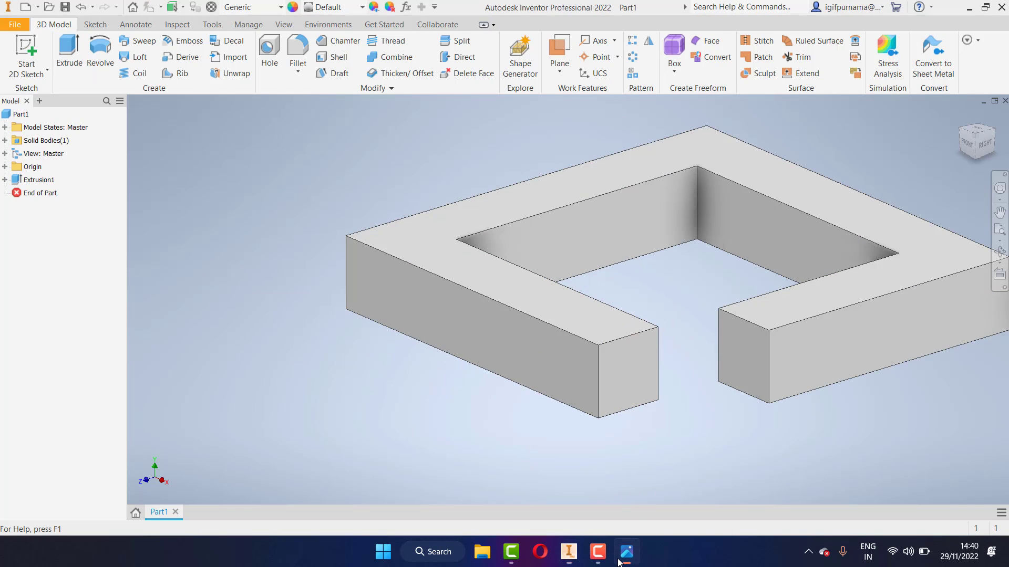
scroll(690, 379, up, 3)
scroll(690, 379, down, 3)
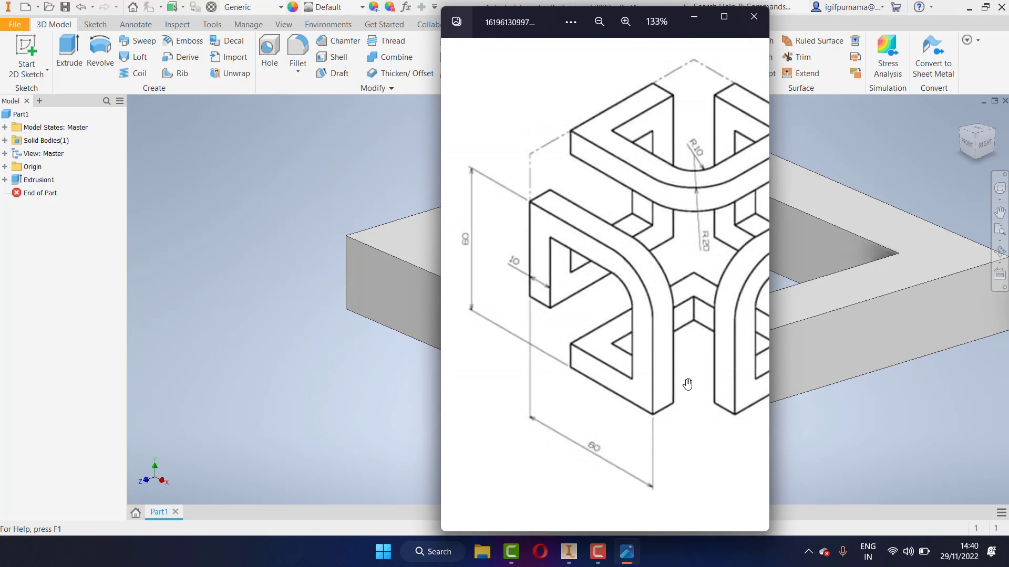
scroll(689, 379, up, 2)
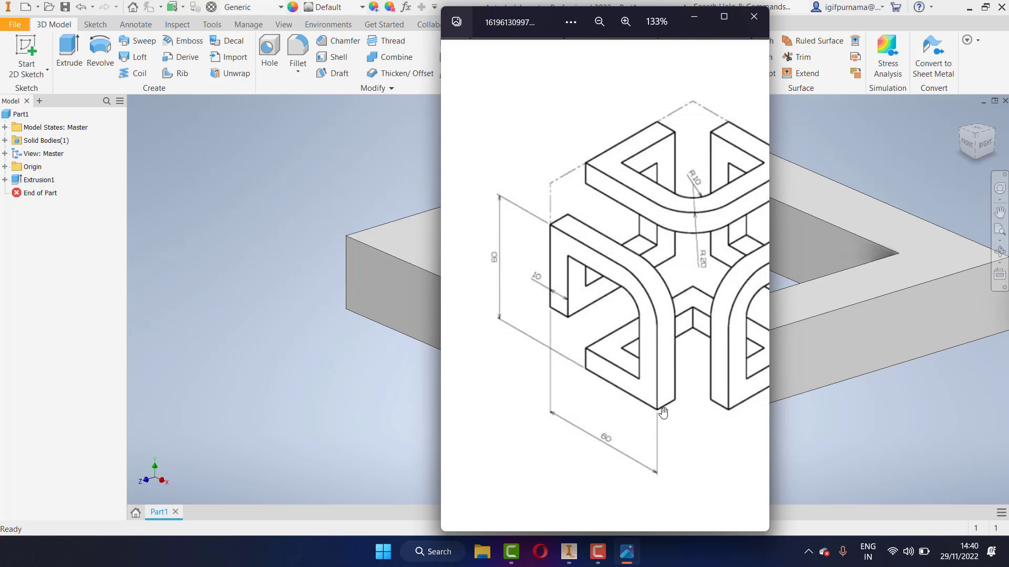
click(308, 362)
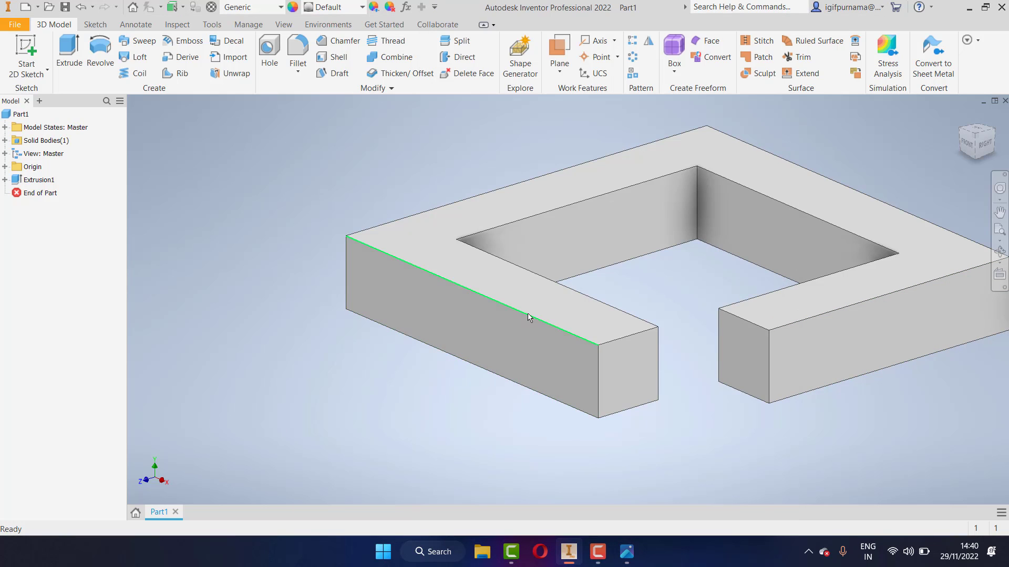
click(546, 339)
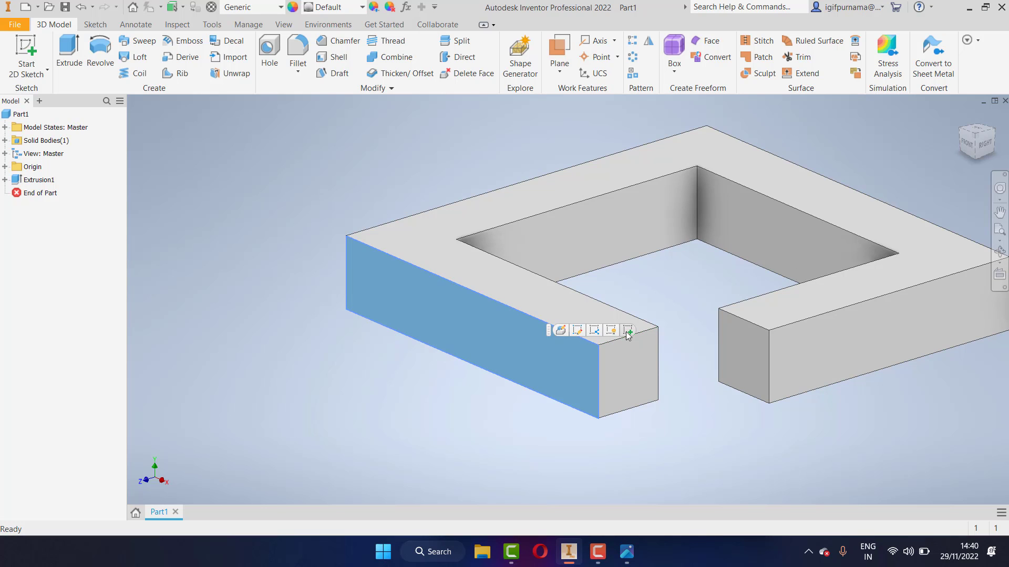
click(626, 333)
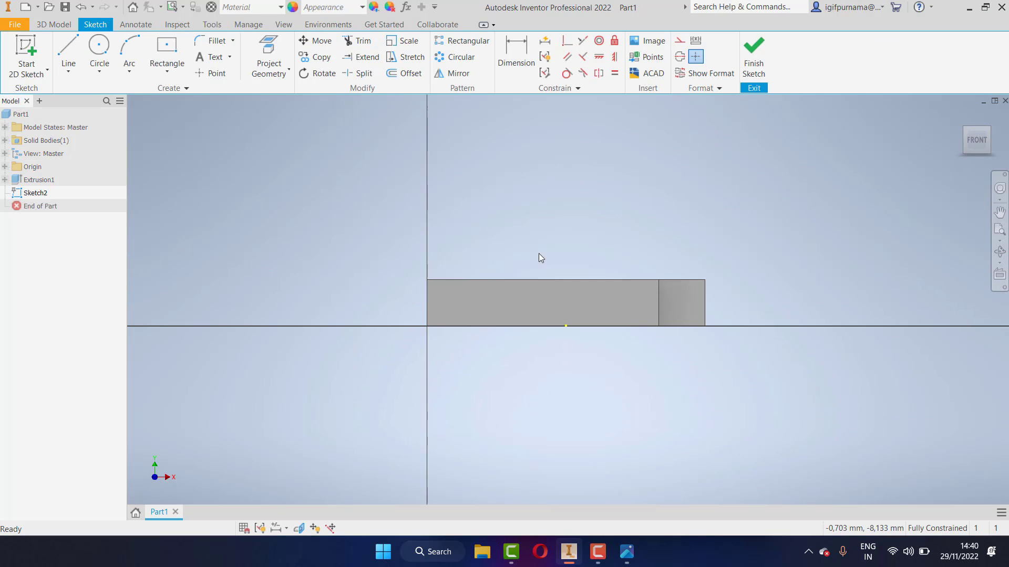
Sketch a two-point rectangle about 55 mm high, extending up and left from the side face's upper-right corner
click(168, 78)
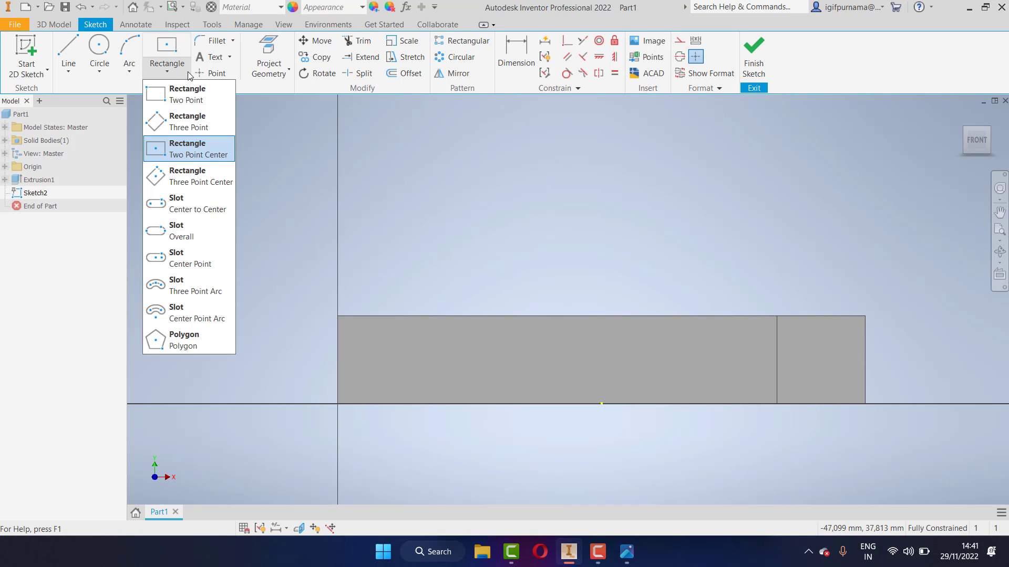
click(170, 104)
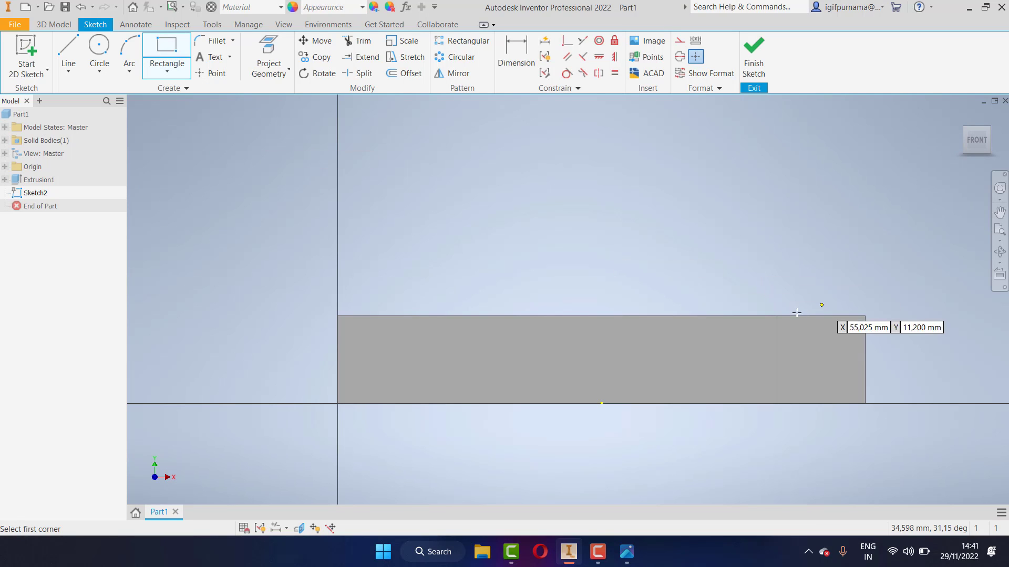
click(777, 315)
scroll(404, 153, up, 2)
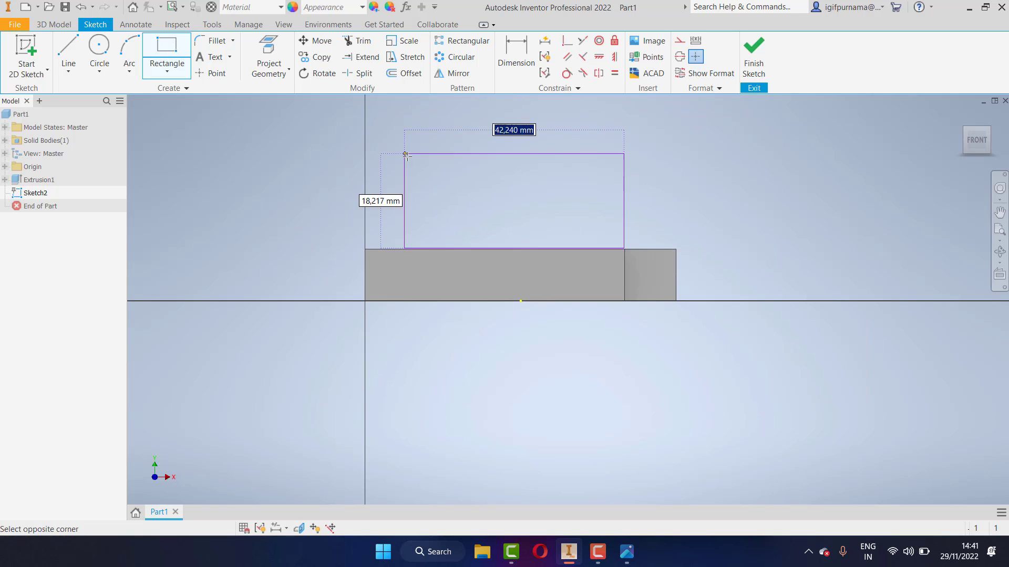
scroll(404, 154, up, 3)
click(398, 127)
scroll(407, 129, down, 2)
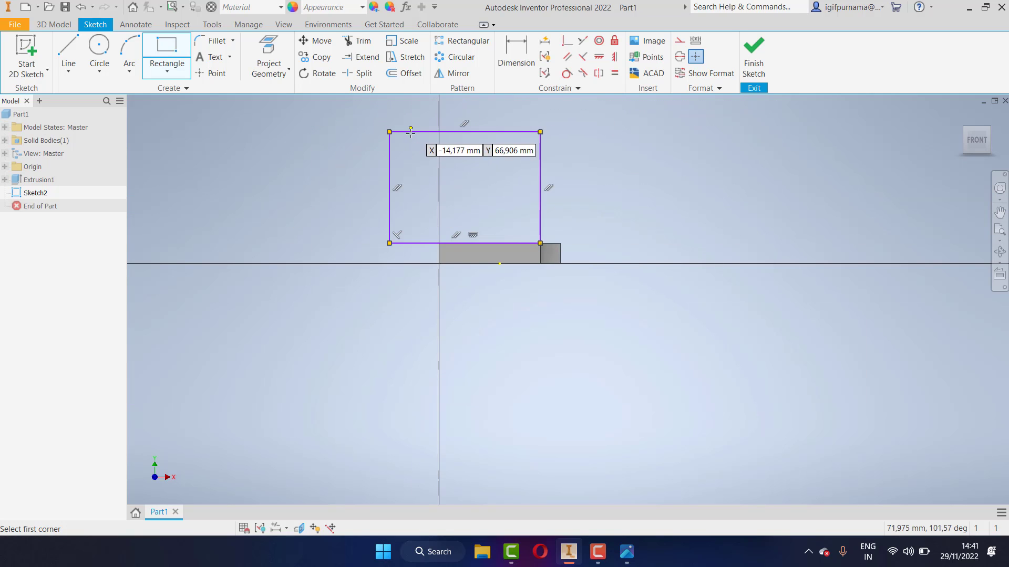
scroll(410, 132, down, 2)
Dimension the rectangle's height to 50 mm
click(516, 55)
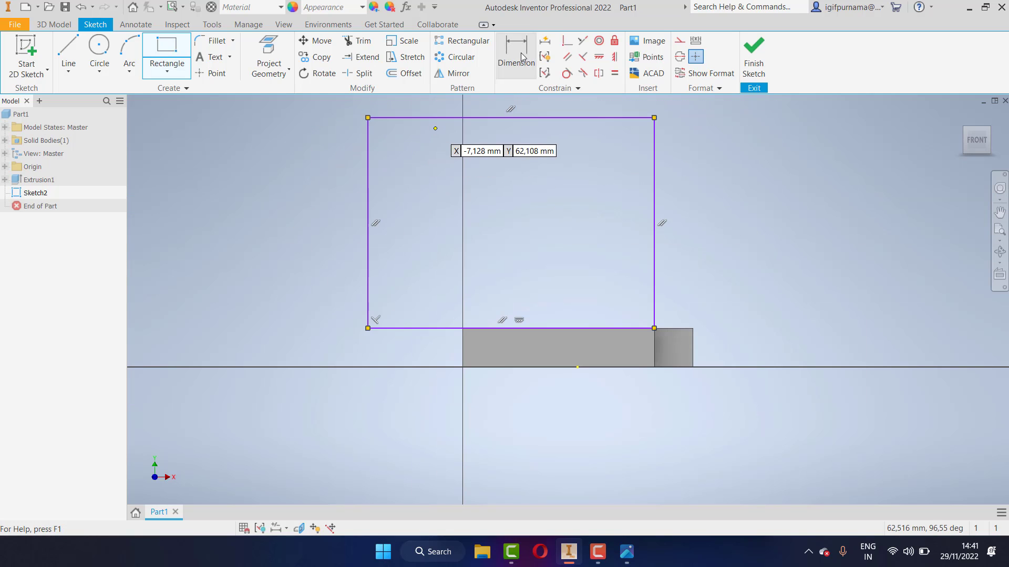
click(654, 190)
click(757, 209)
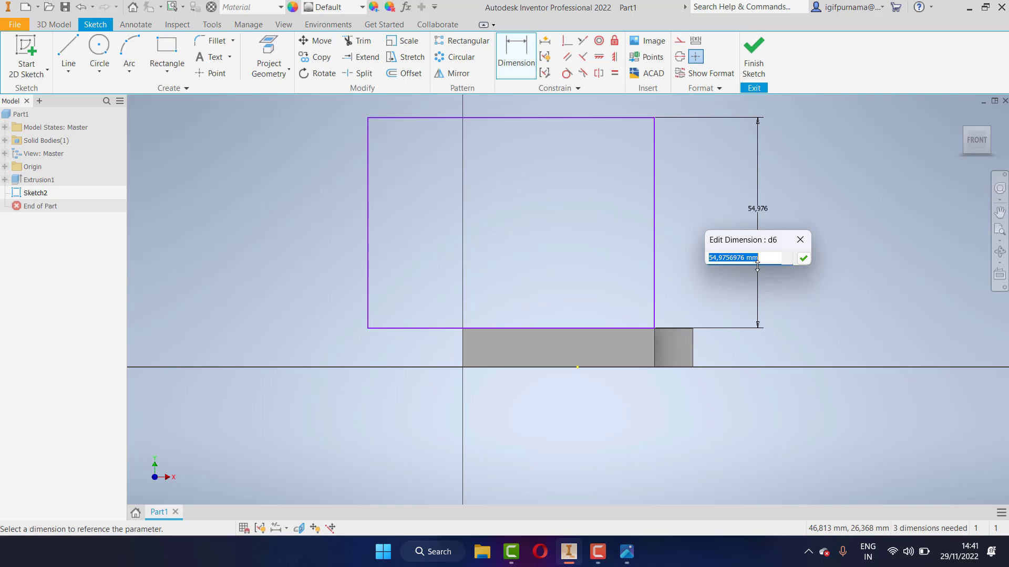
text(50)
click(800, 263)
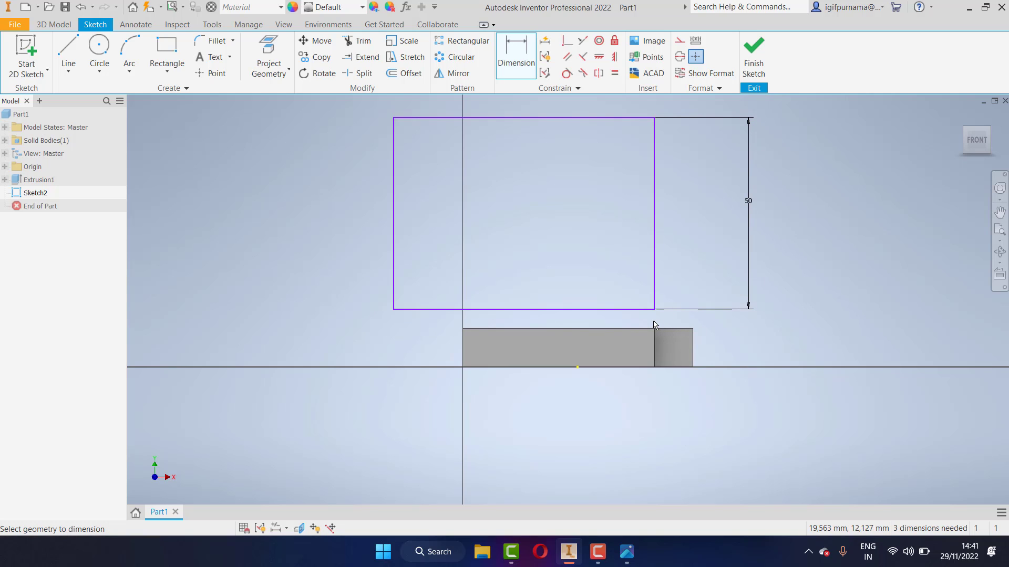
Undo the height dimension and the rectangle above the side face
key(Escape)
key(ctrl+z)
key(ctrl+z)
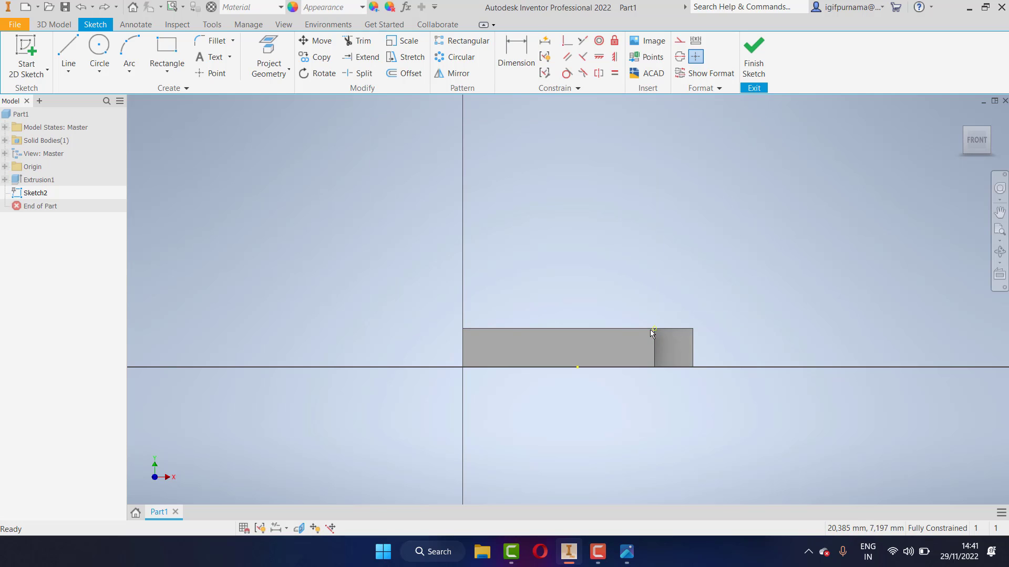
Redraw the two-point rectangle up and left from the side face's upper-right corner, past the face's left end
scroll(650, 329, down, 5)
click(167, 52)
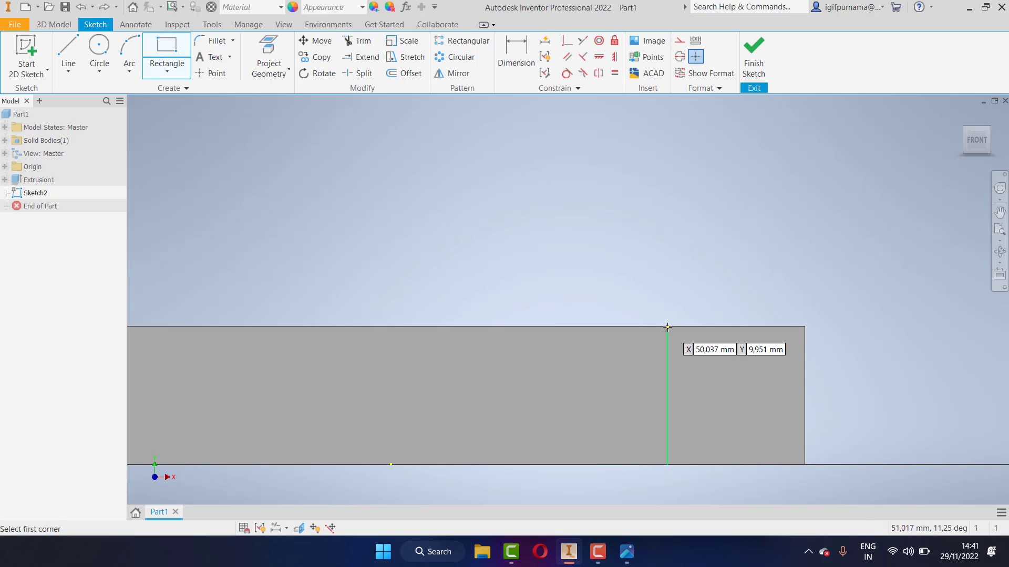
click(668, 328)
scroll(631, 260, up, 3)
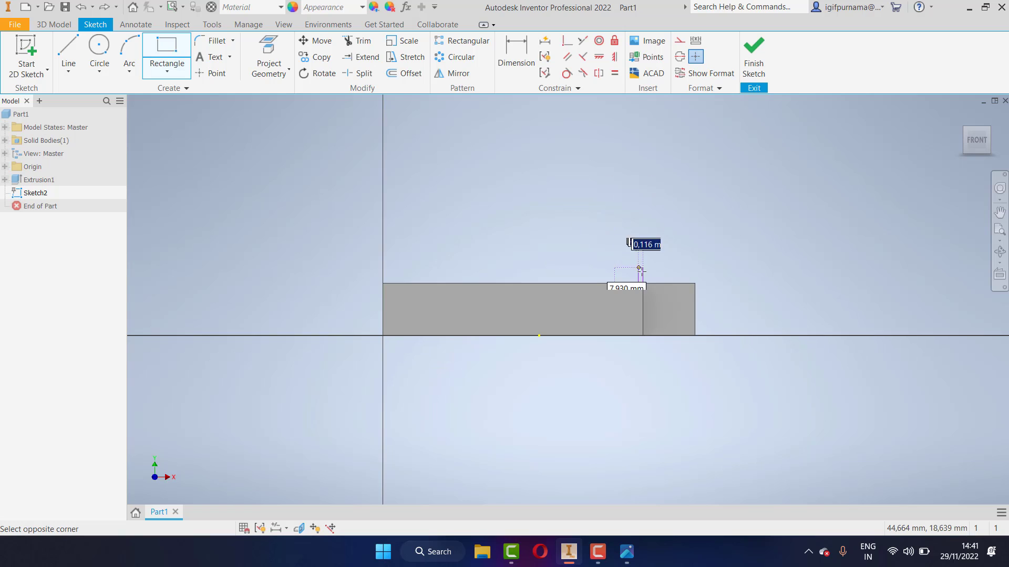
click(342, 132)
Dimension the redrawn rectangle's vertical side to 50 mm
click(516, 55)
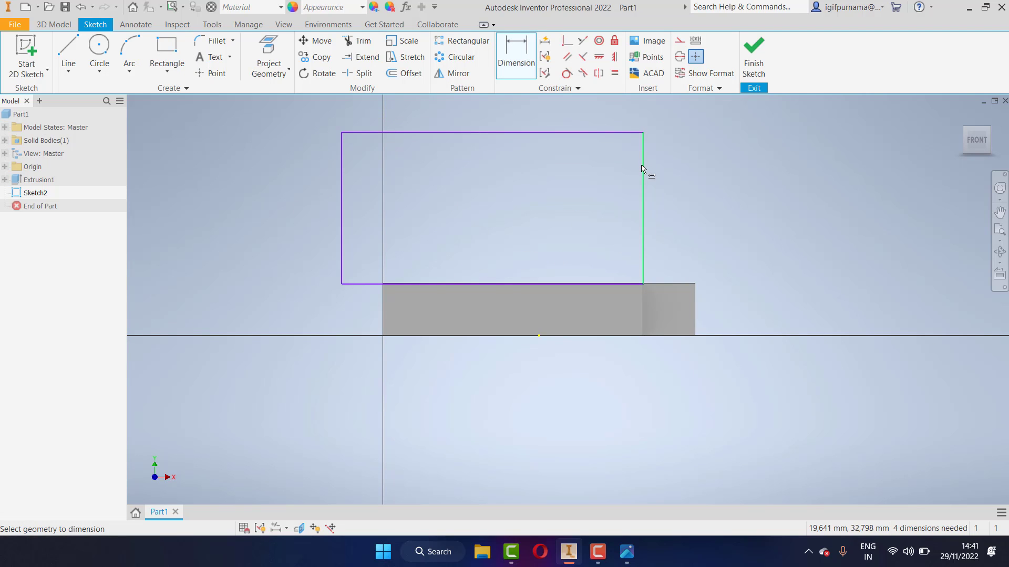
click(641, 169)
click(711, 178)
text(50)
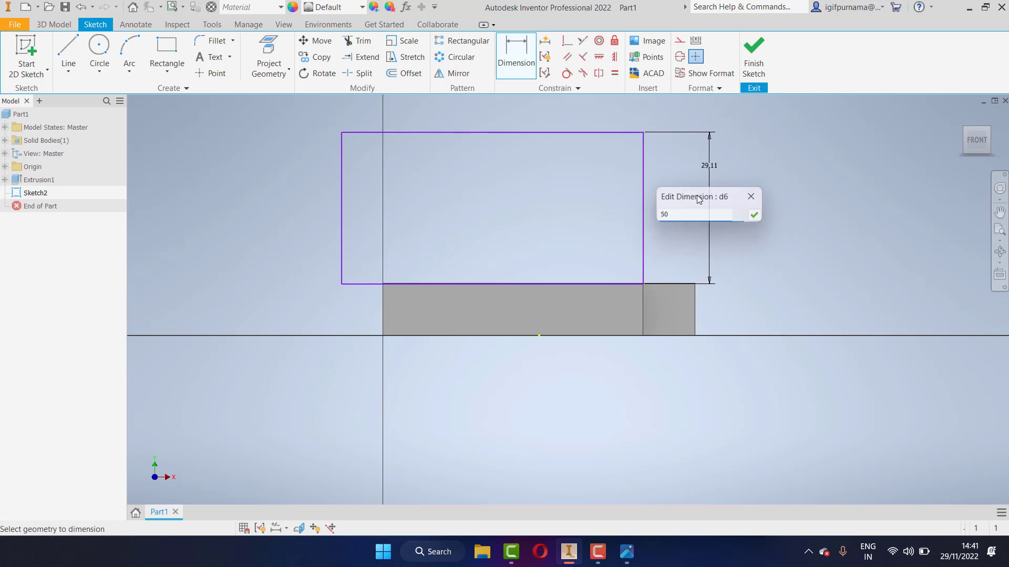
key(Return)
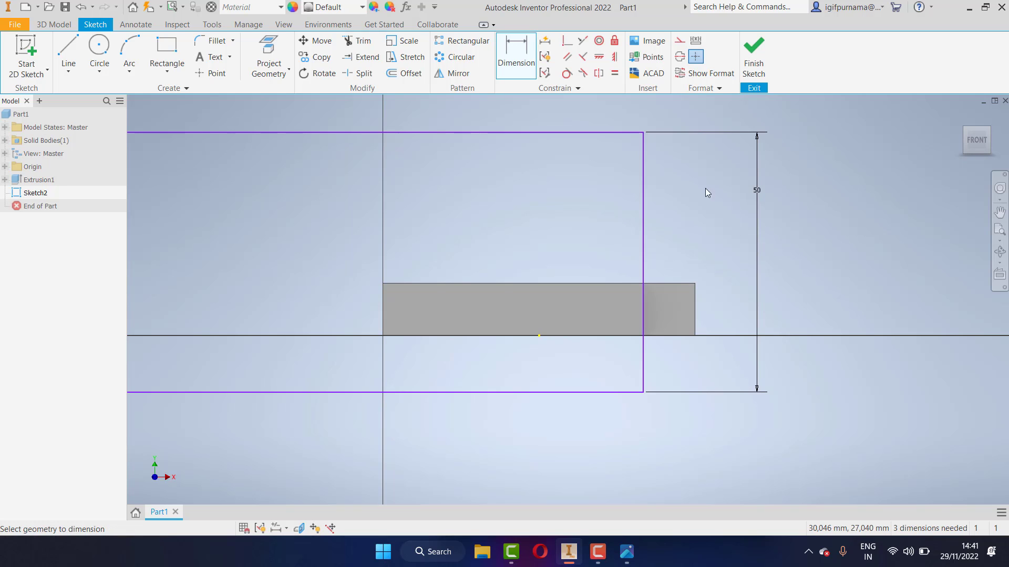
scroll(681, 270, down, 2)
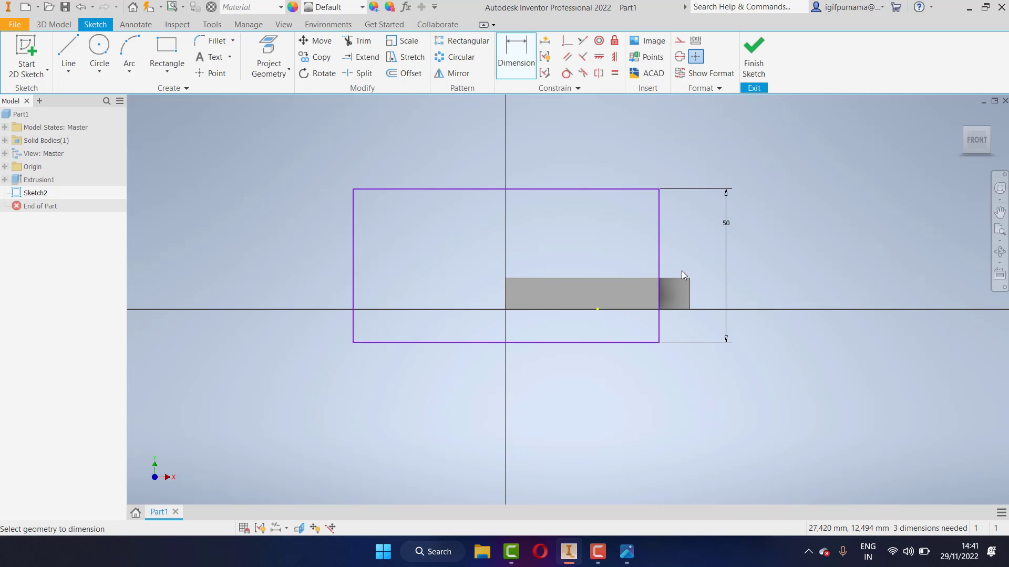
Undo the height dimension and the redrawn rectangle, and finish the sketch
key(Escape)
key(ctrl+z)
key(ctrl+z)
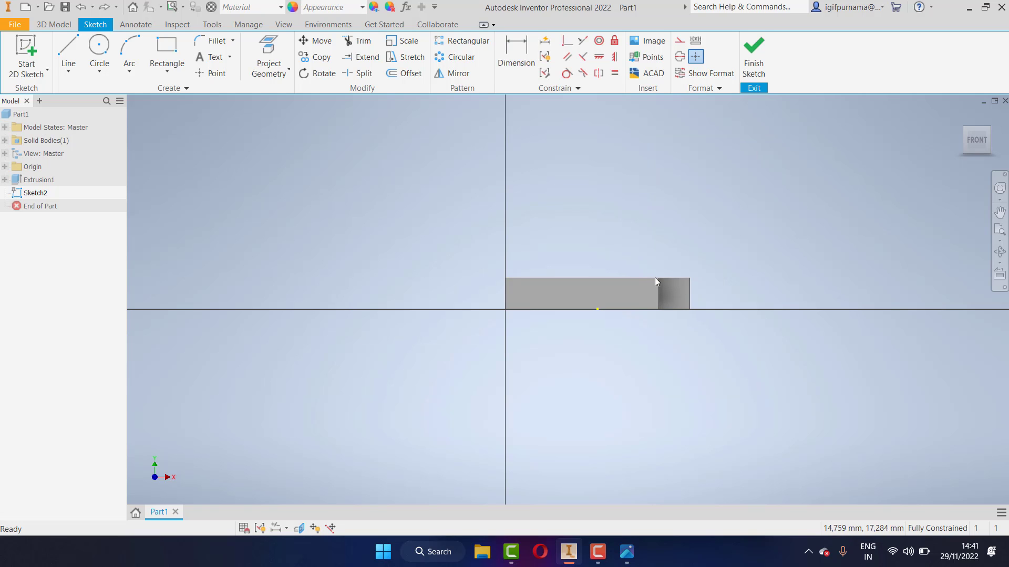
click(754, 58)
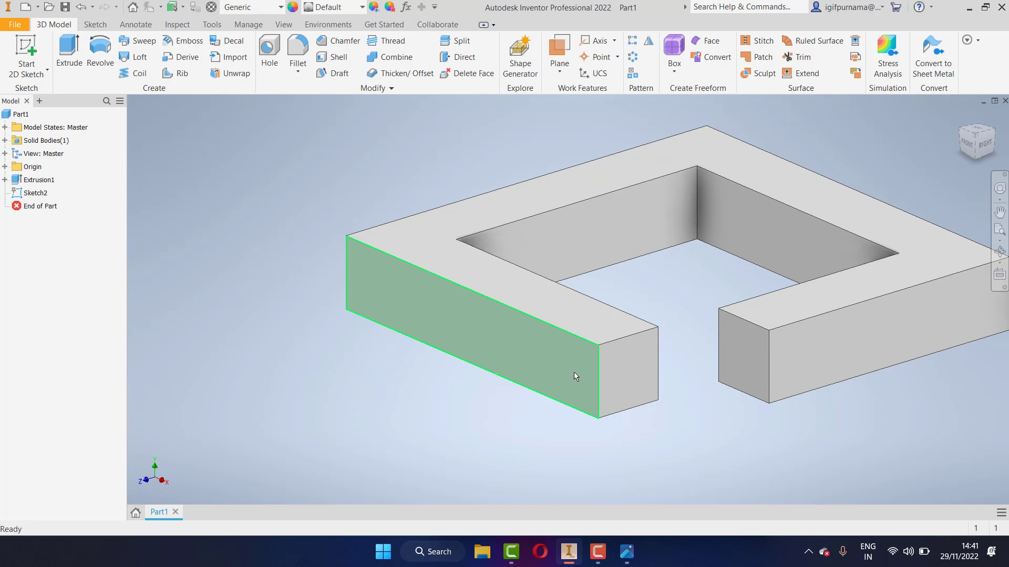
Start a new sketch on the same side face and draw a rectangle about 24 by 10 mm up and left from its upper-right corner
click(573, 372)
click(645, 368)
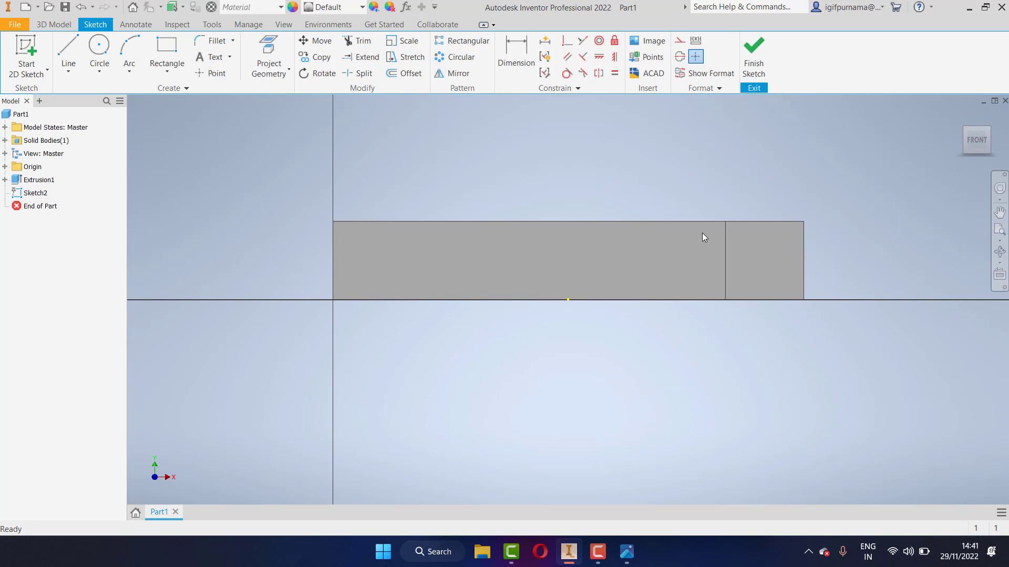
scroll(707, 209, up, 3)
click(166, 50)
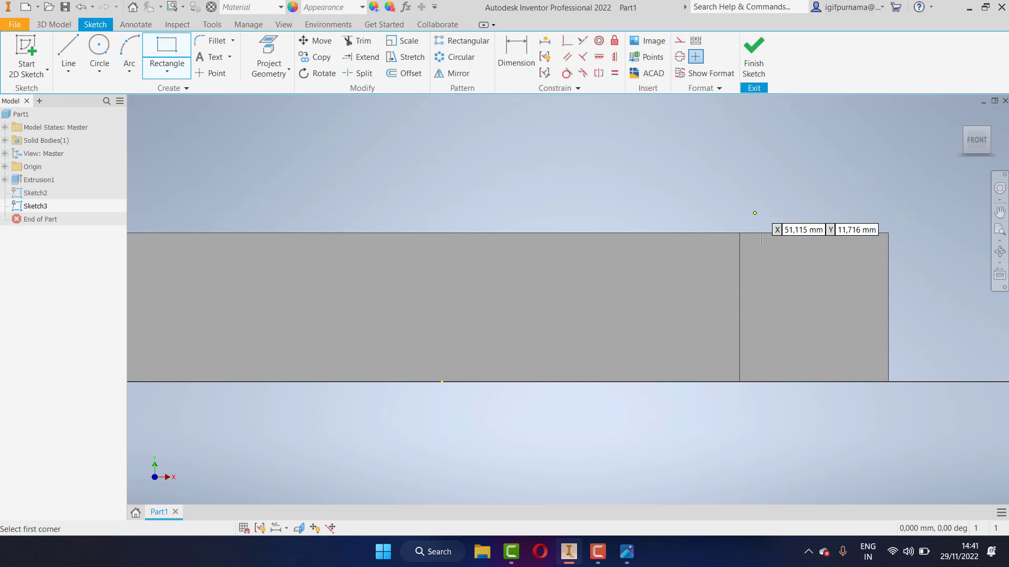
click(740, 233)
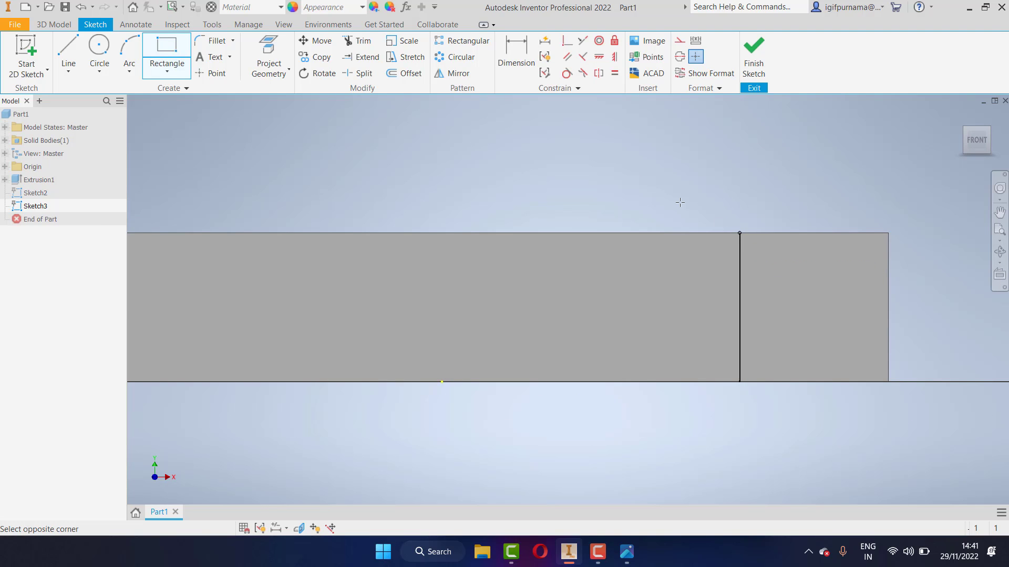
scroll(665, 207, down, 3)
click(496, 131)
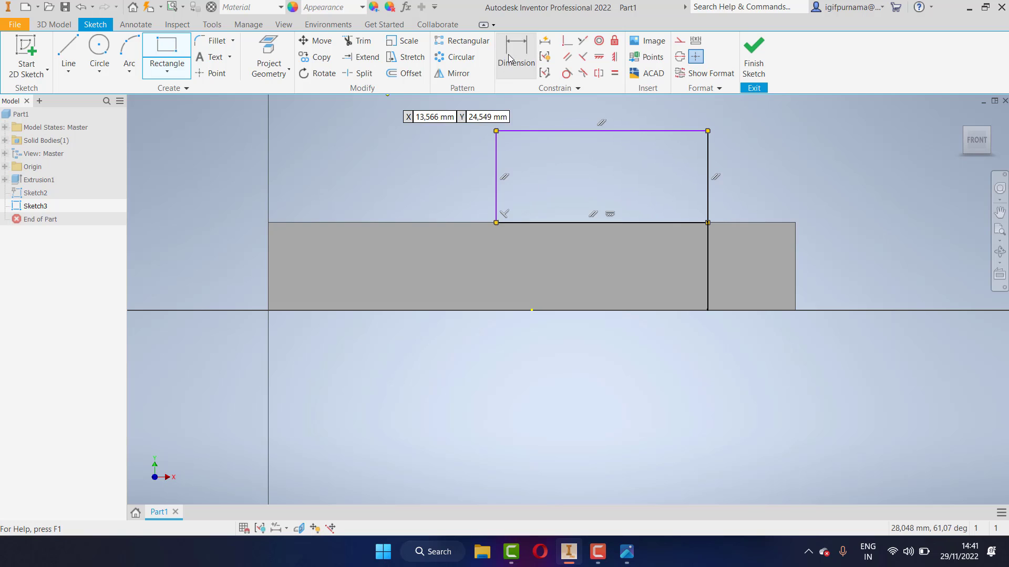
Dimension the rectangle to 60 mm wide and 50 mm high
click(508, 58)
click(585, 131)
click(585, 117)
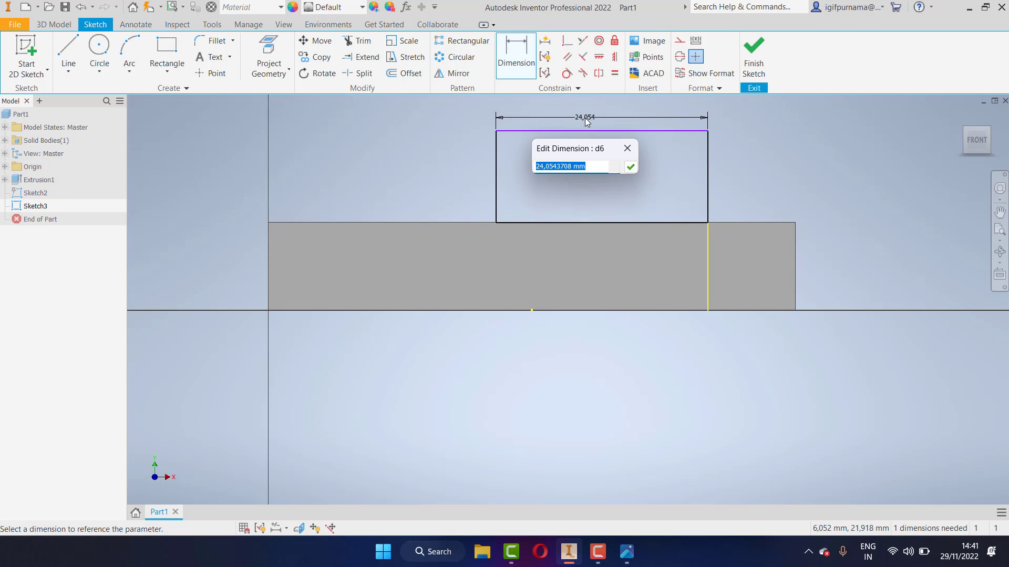
text(60)
key(Return)
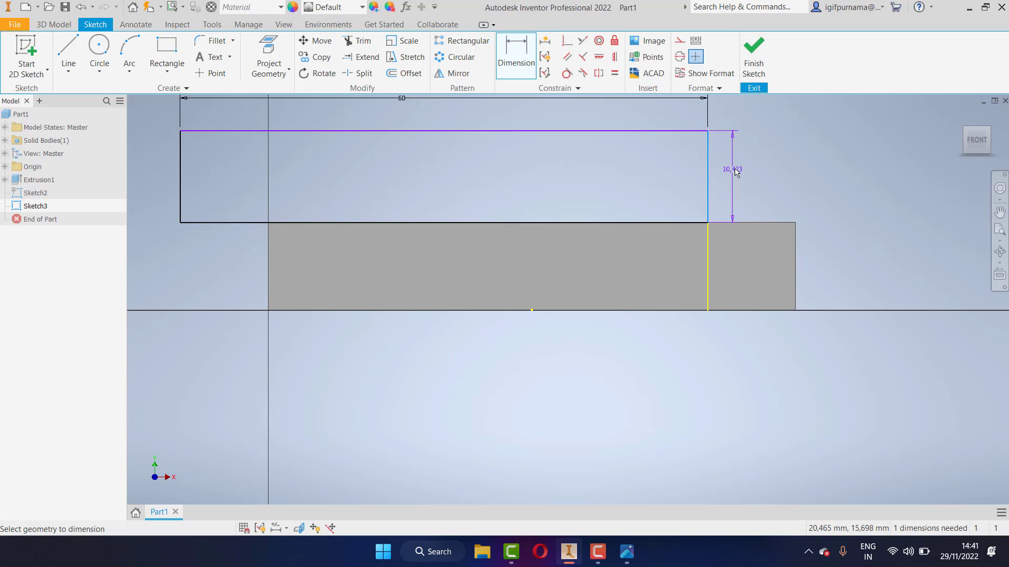
click(736, 172)
text(50)
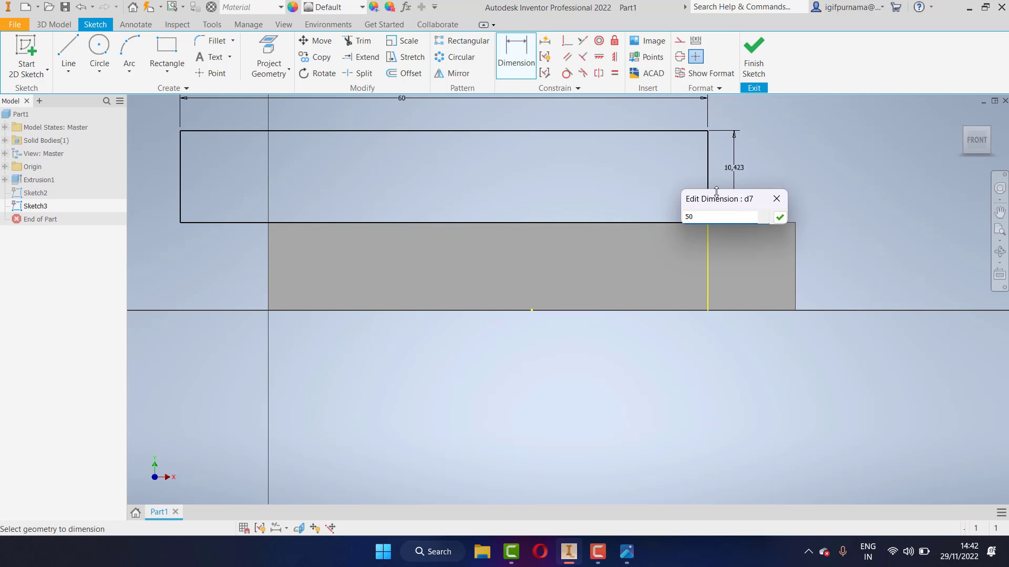
key(Return)
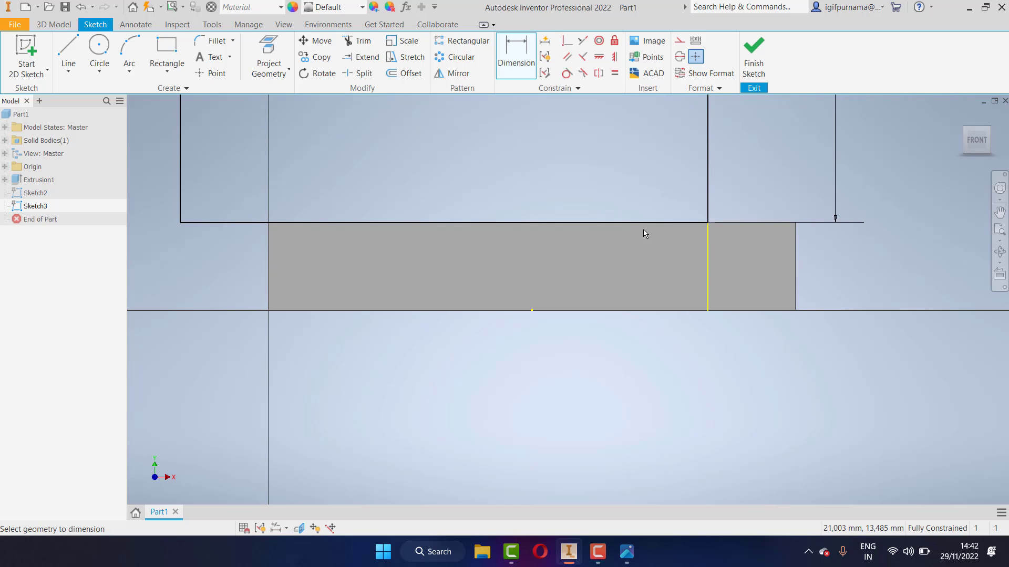
Compare the dimensioned rectangle and its position on the first frame with the isometric reference drawing
scroll(643, 229, up, 8)
scroll(617, 165, down, 3)
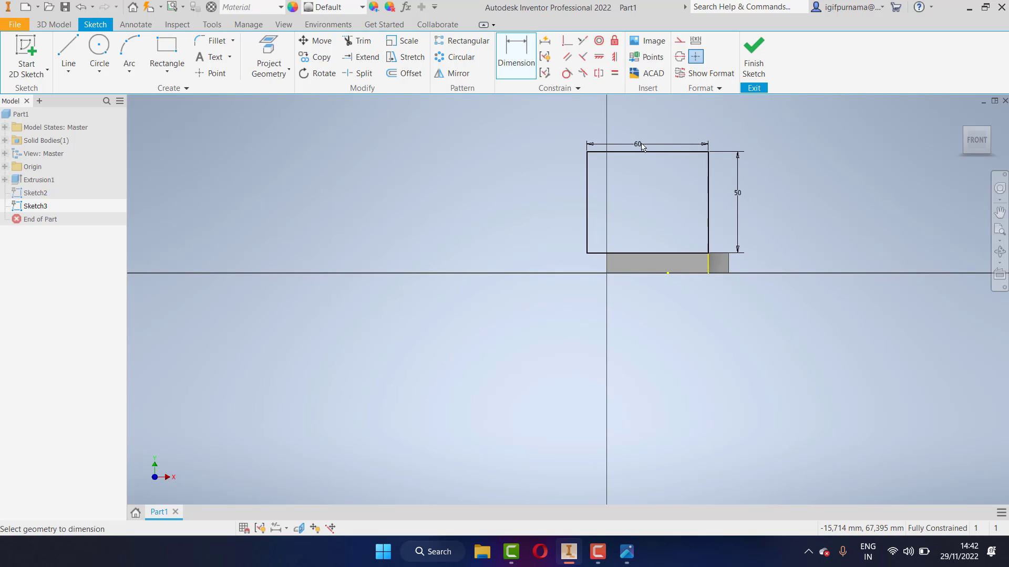
scroll(643, 152, down, 5)
scroll(626, 207, up, 2)
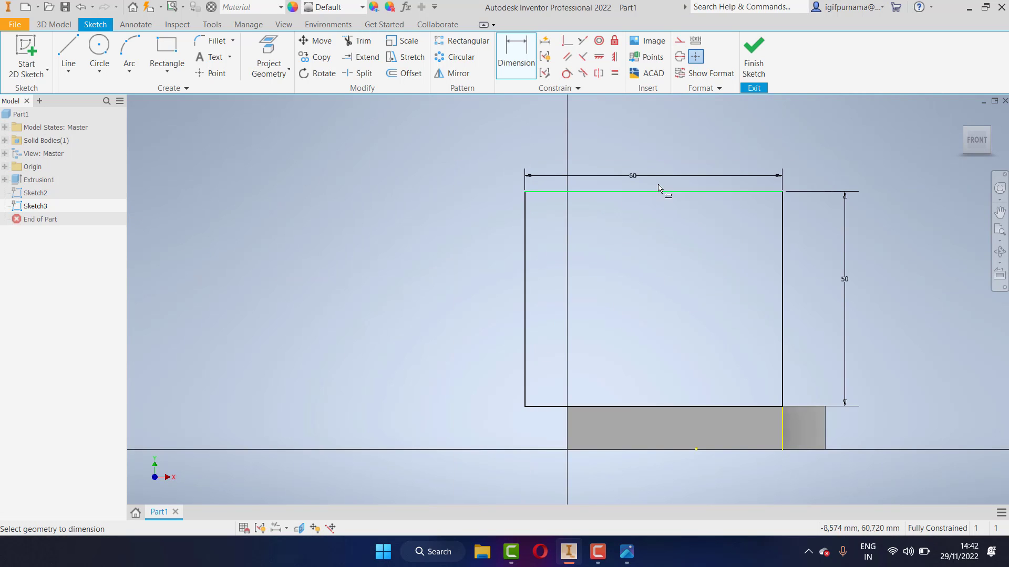
scroll(577, 198, up, 3)
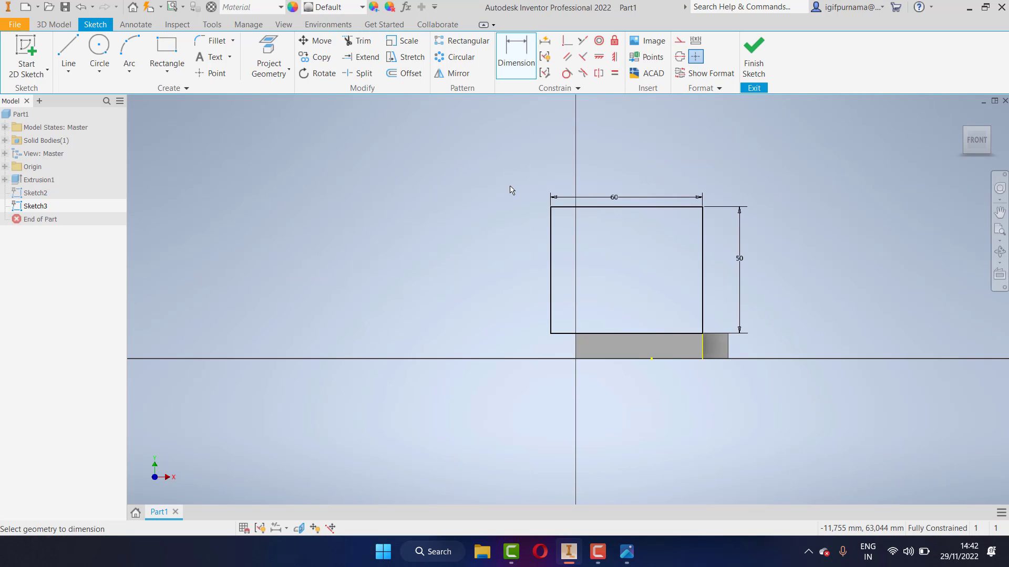
click(627, 552)
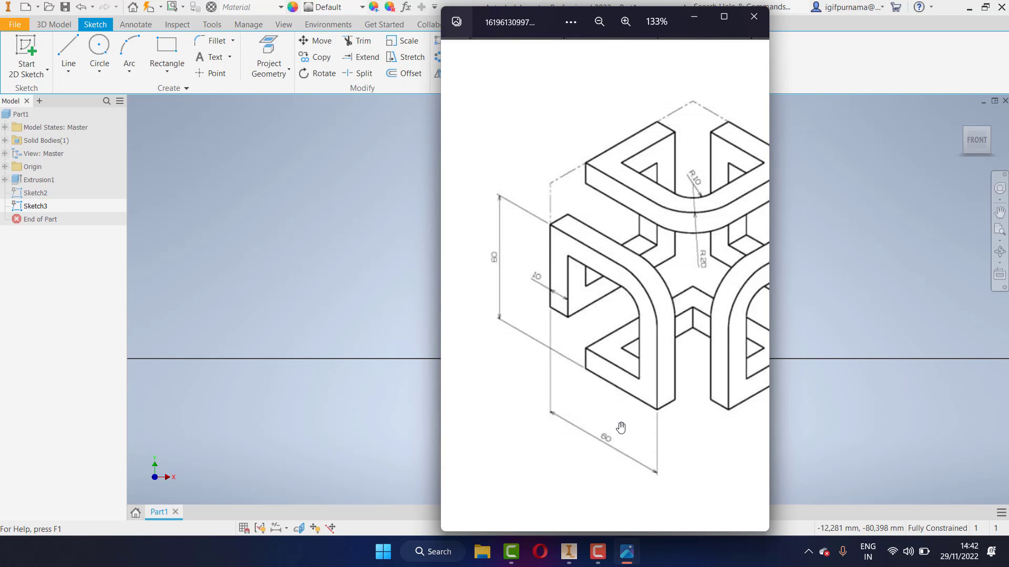
click(694, 18)
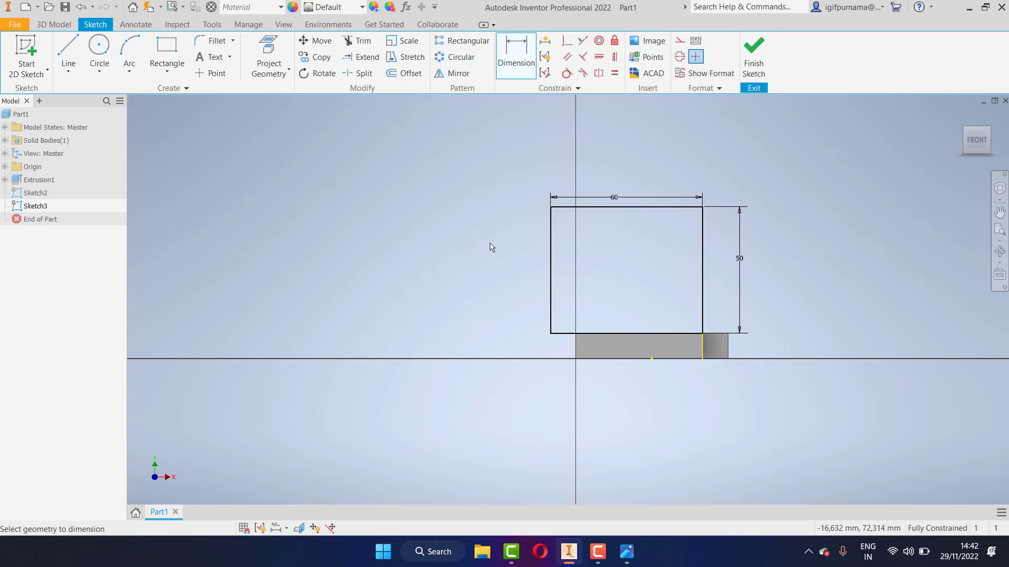
scroll(704, 303, down, 3)
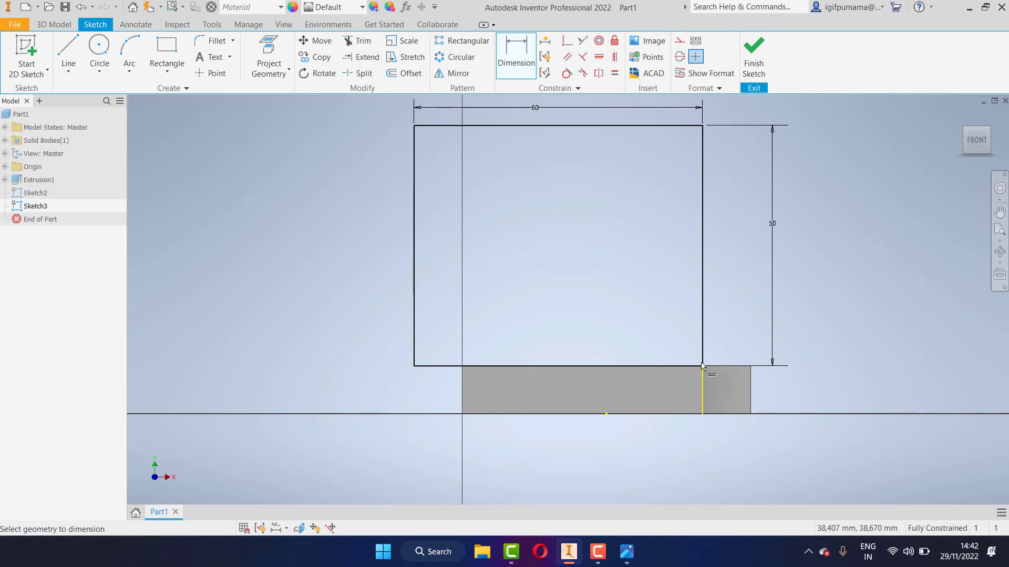
click(691, 391)
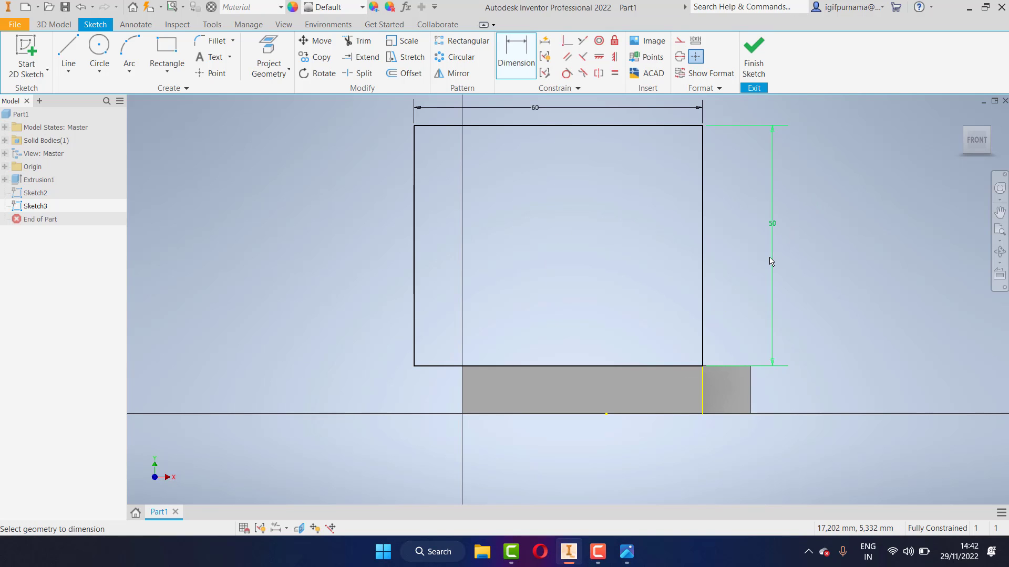
Offset the rectangle 10 mm inward to form the frame's inner outline, and finish the sketch
click(404, 73)
click(413, 158)
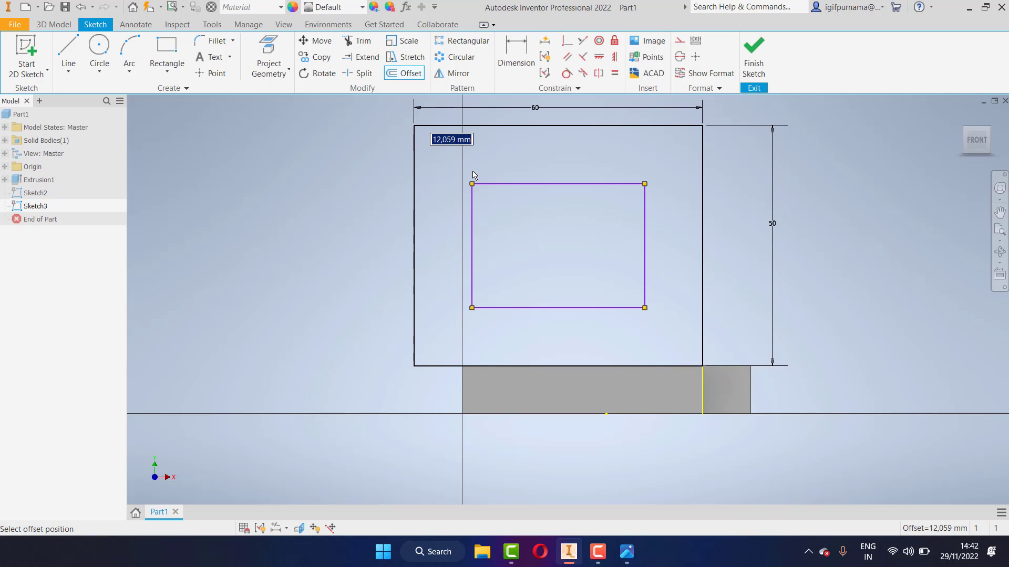
text(10)
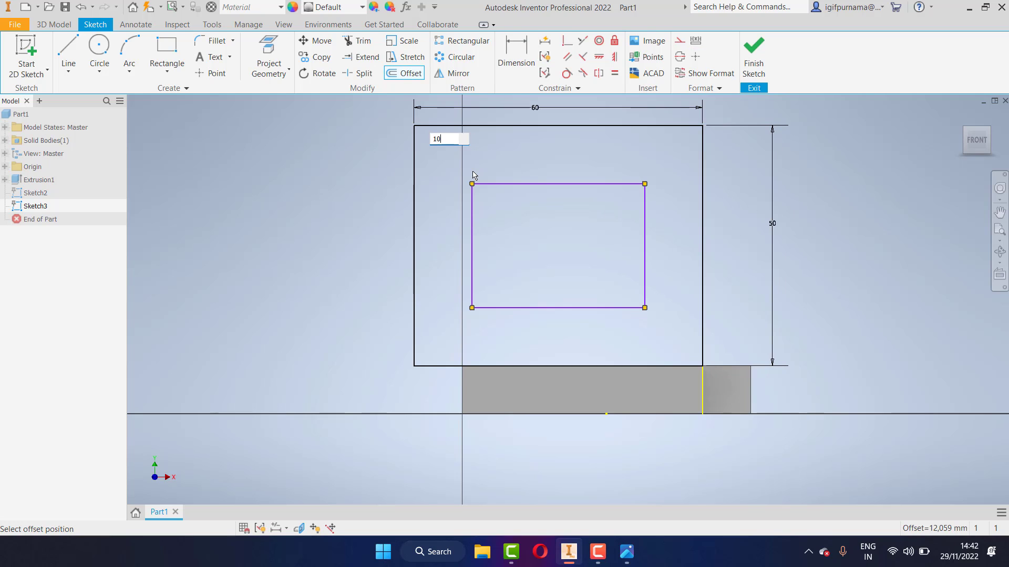
key(Return)
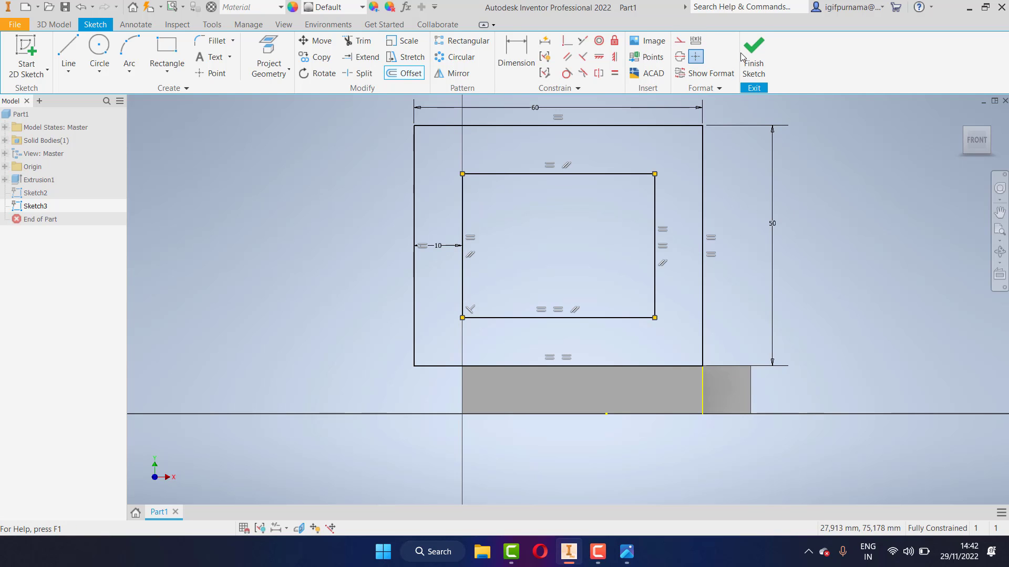
click(744, 57)
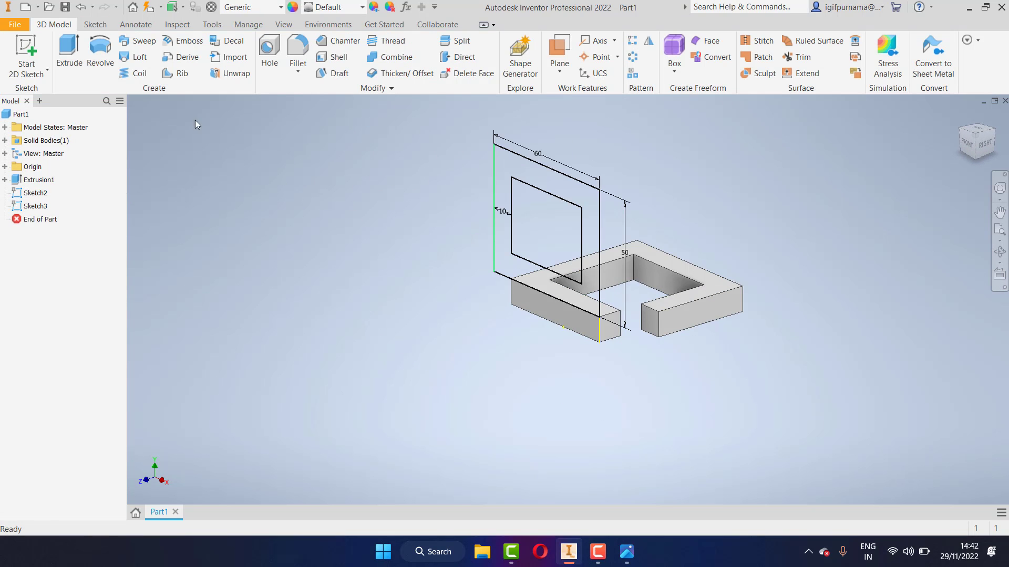
click(69, 52)
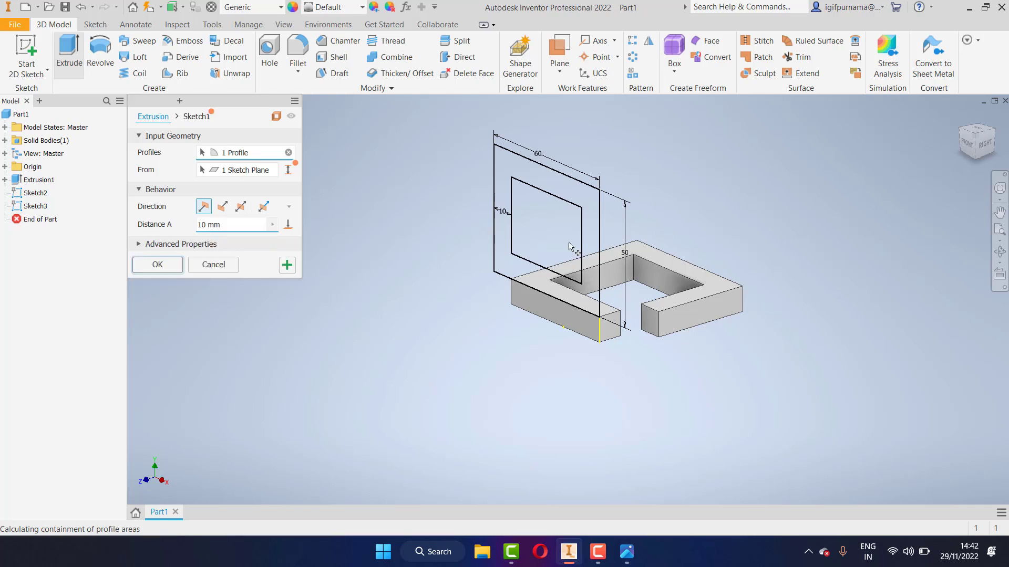
click(595, 241)
scroll(504, 253, up, 3)
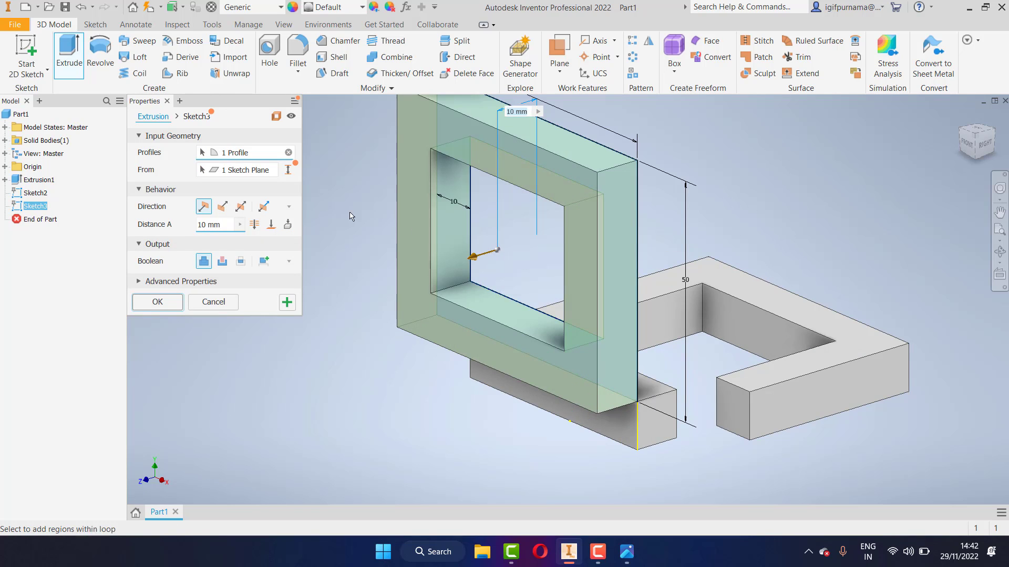
click(222, 208)
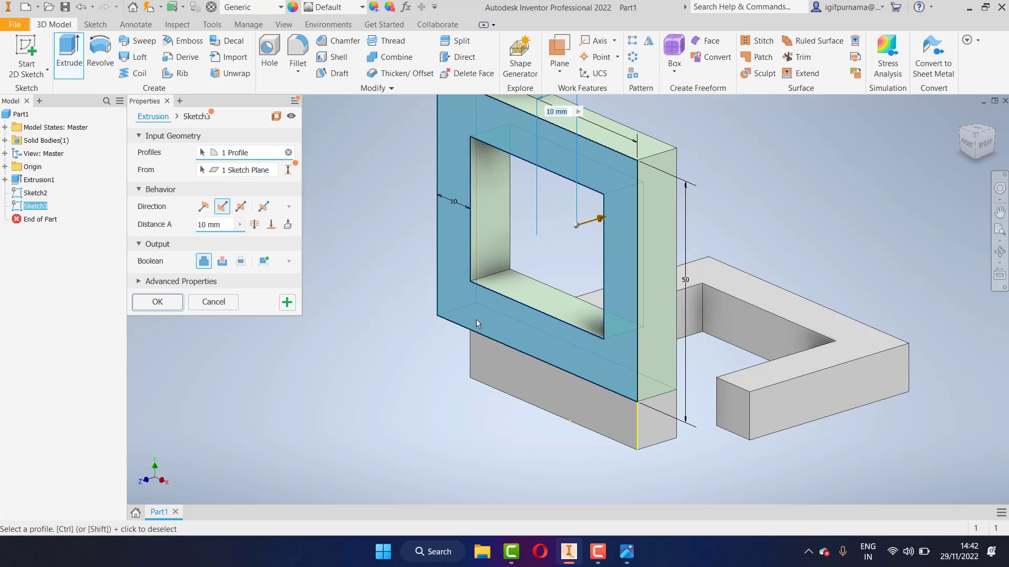
click(222, 308)
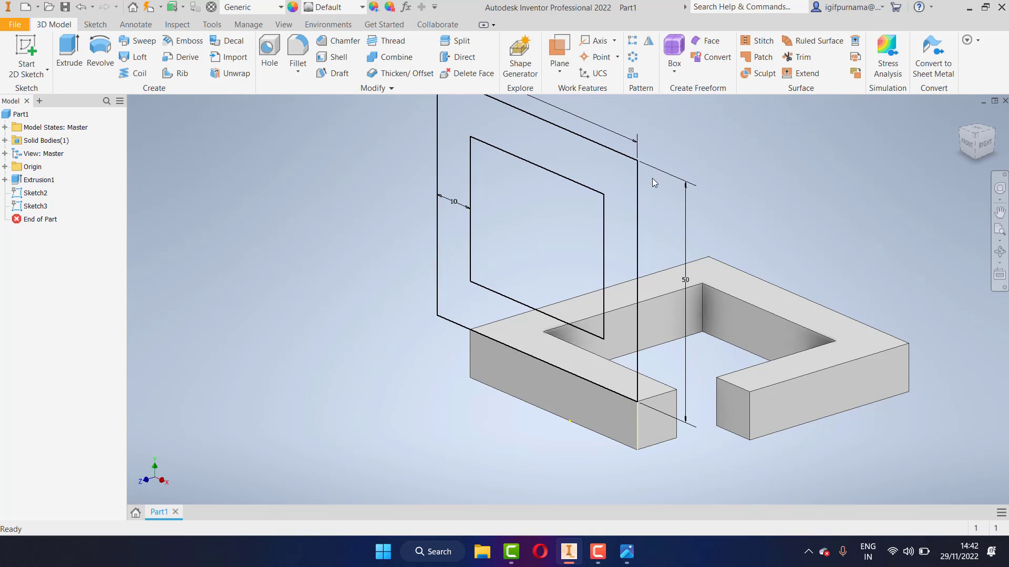
Reopen the side frame's rectangle sketch for editing and bring up the isometric reference drawing to check its lower edge and corner
click(638, 181)
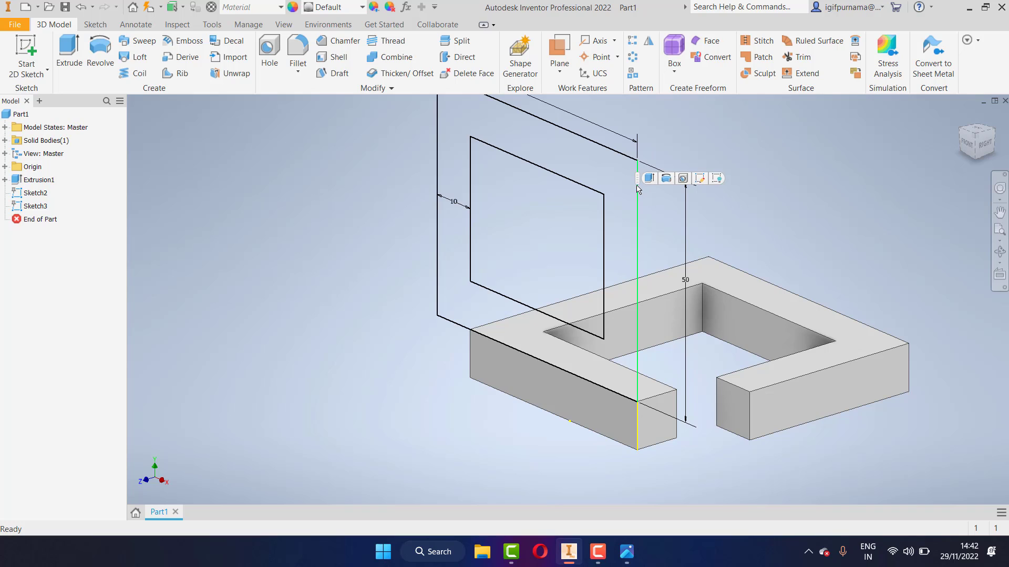
click(710, 180)
key(ctrl+z)
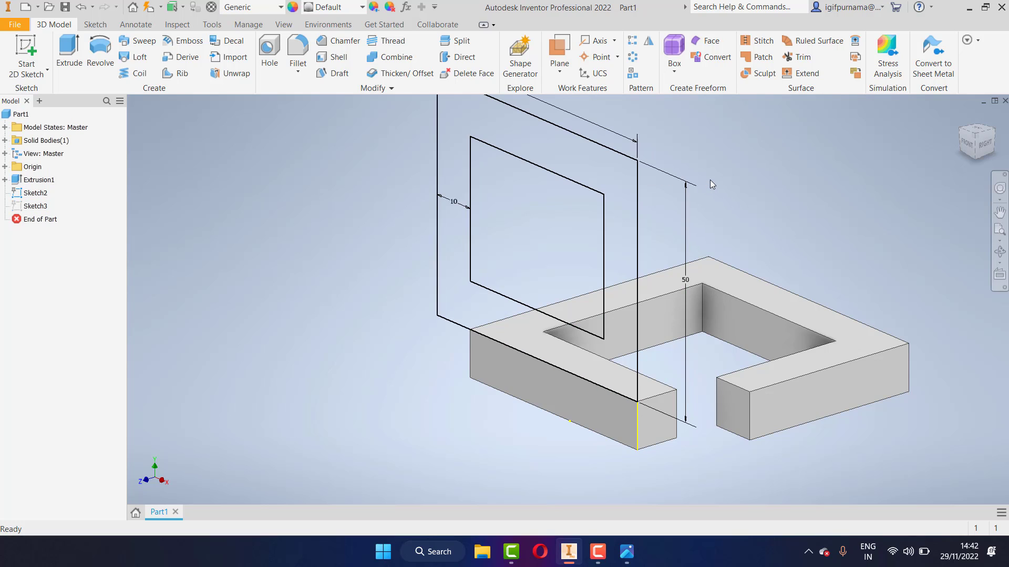
click(638, 217)
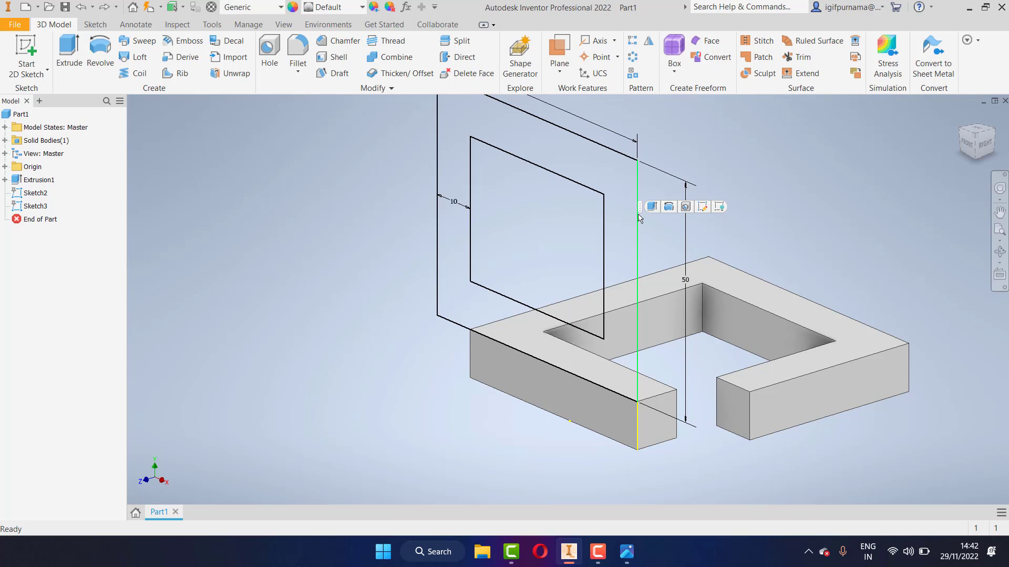
click(704, 210)
scroll(428, 428, down, 2)
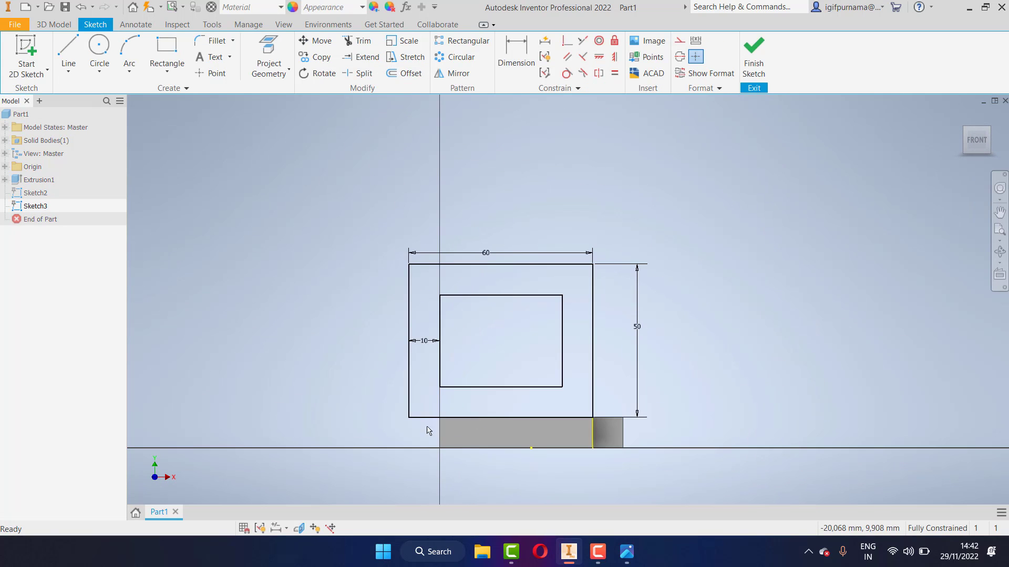
scroll(461, 396, up, 5)
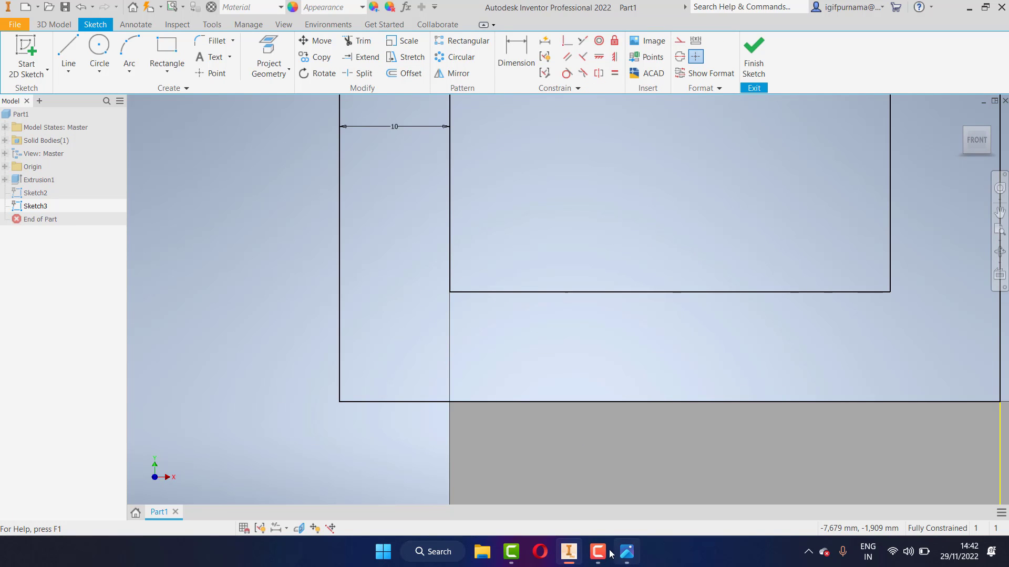
click(627, 551)
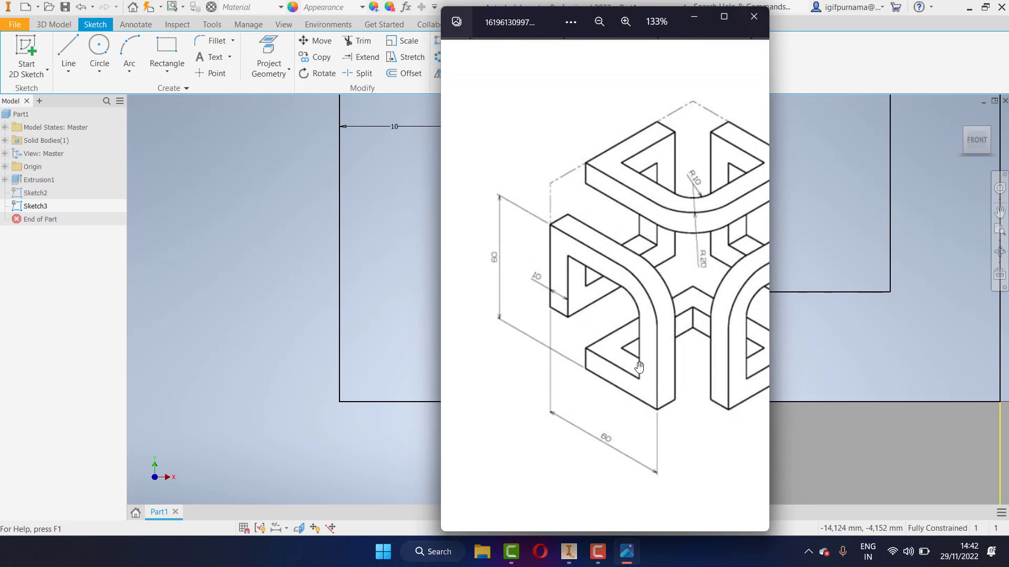
Draw a horizontal line across the left leg at the inner lower edge and a 10 mm vertical line across the lower bar
click(689, 18)
click(69, 55)
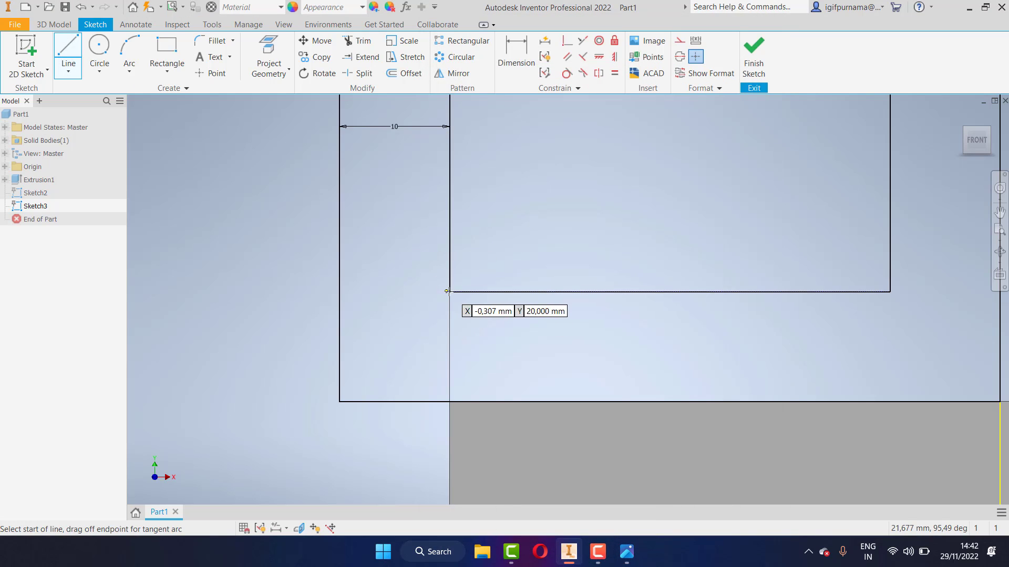
click(450, 291)
double_click(339, 291)
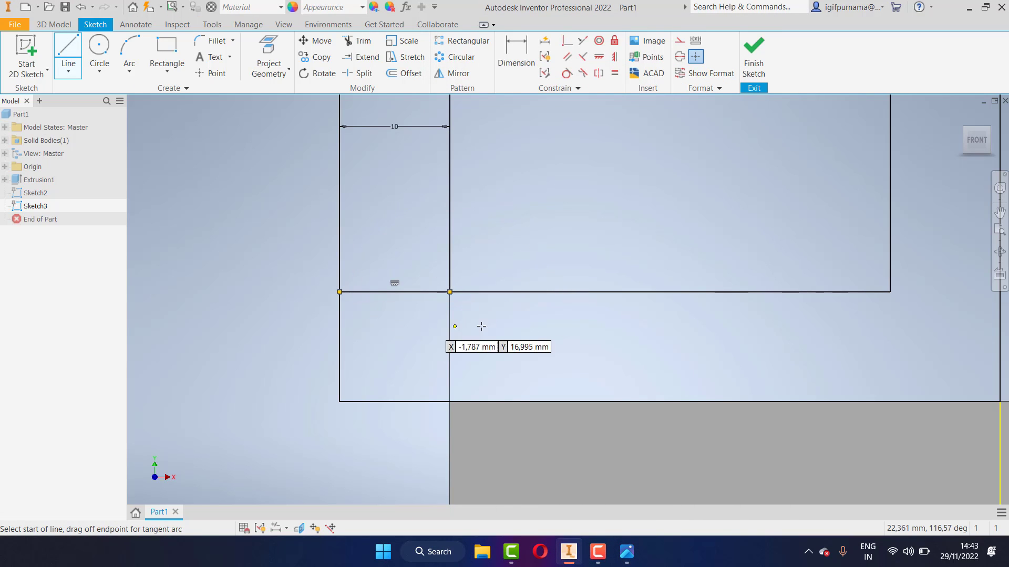
click(530, 291)
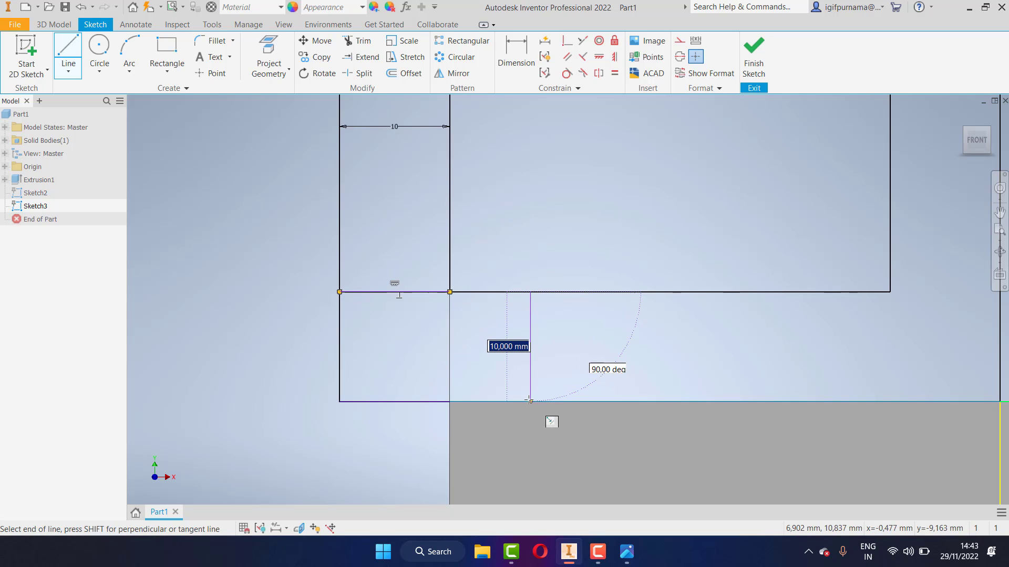
double_click(530, 401)
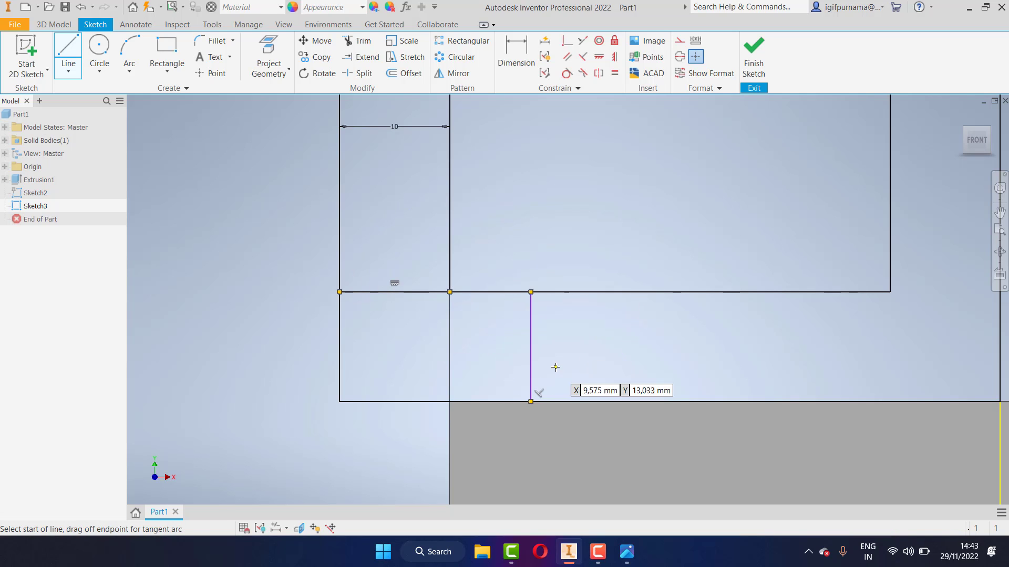
key(Escape)
Dimension the vertical line across the lower bar 20 mm from the rectangle's outer left edge
click(528, 57)
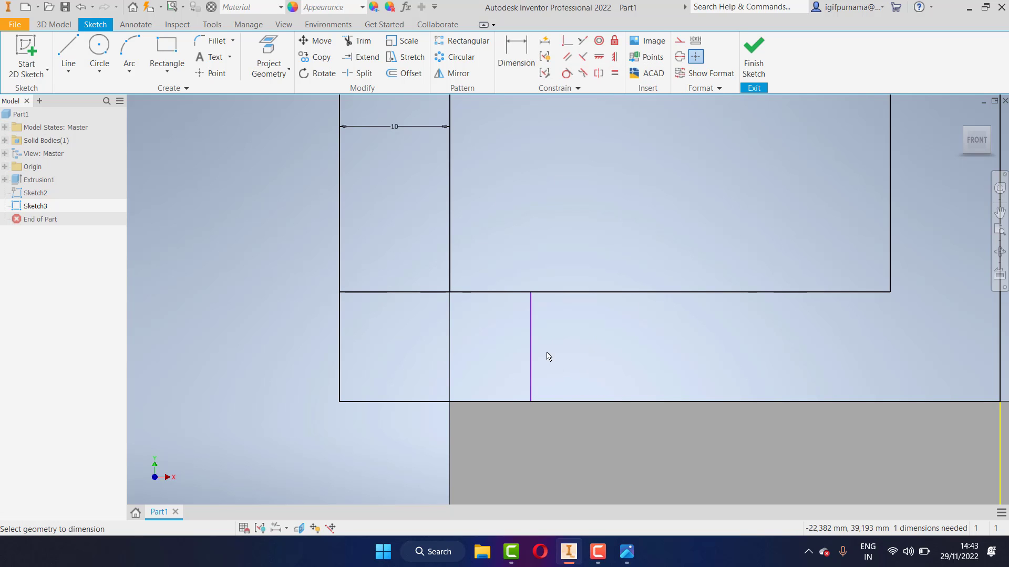
click(531, 347)
click(340, 342)
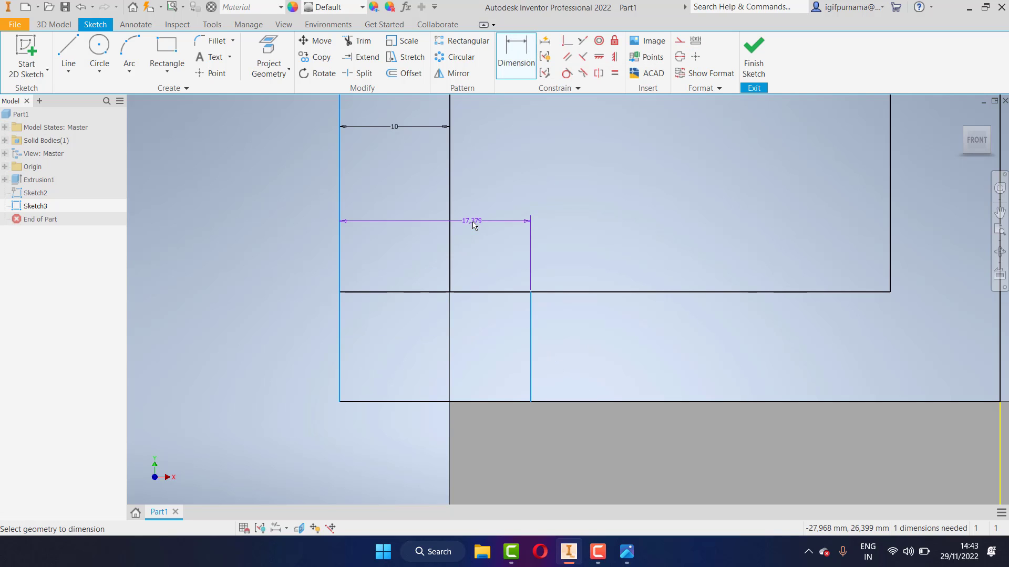
click(472, 221)
text(20)
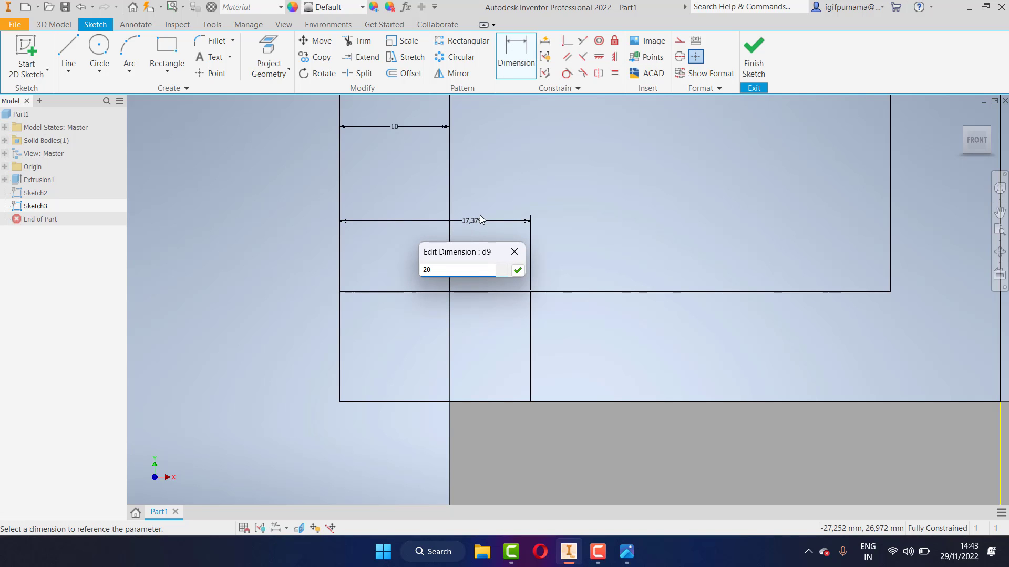
key(Return)
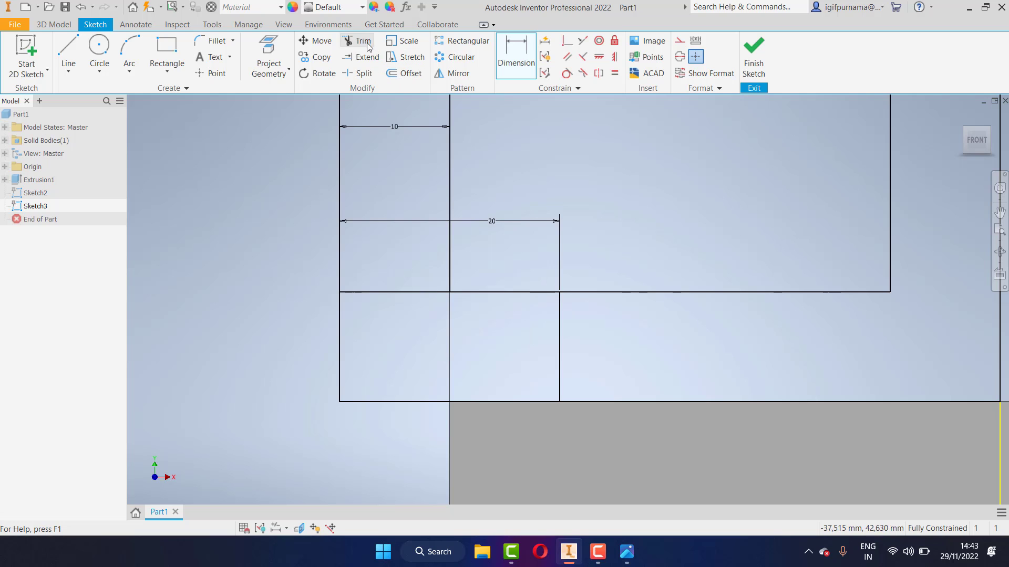
Trim away the outline's lower-left corner between the left leg and the vertical line, and finish the sketch
click(358, 40)
mouse_move(494, 266)
mouse_down()
mouse_move(476, 379)
mouse_move(418, 429)
mouse_move(344, 391)
mouse_move(339, 347)
mouse_up()
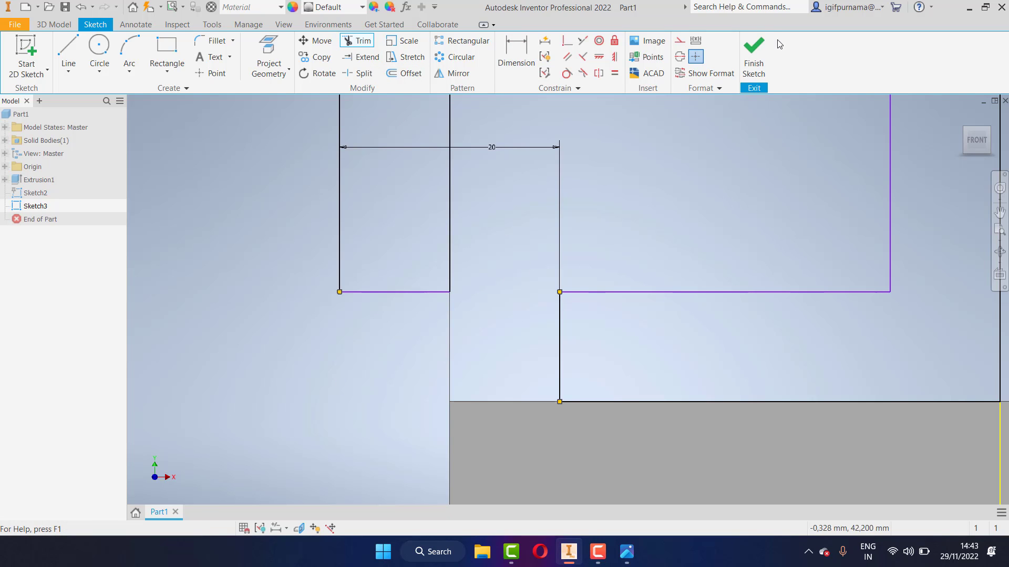
click(751, 48)
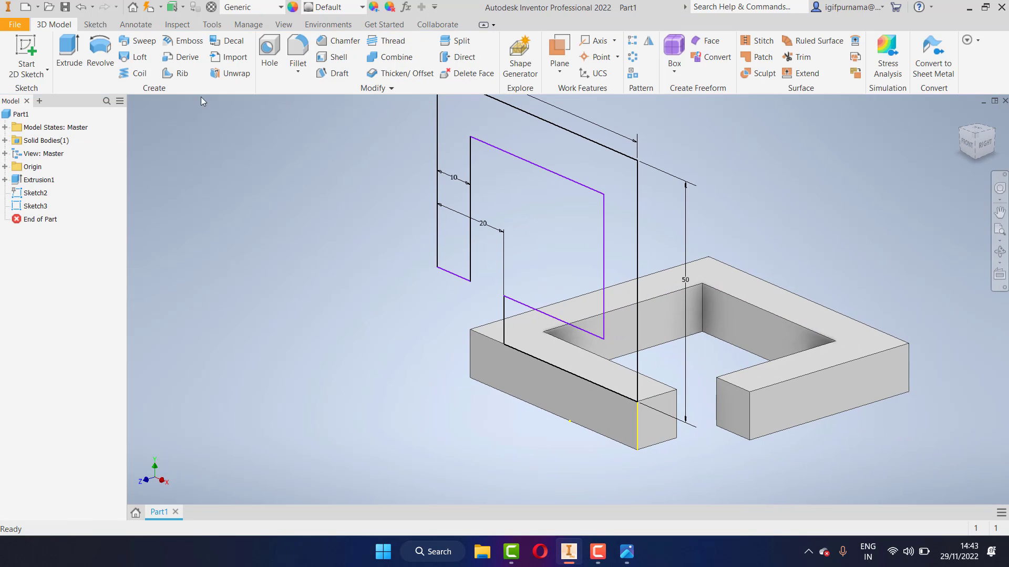
click(68, 53)
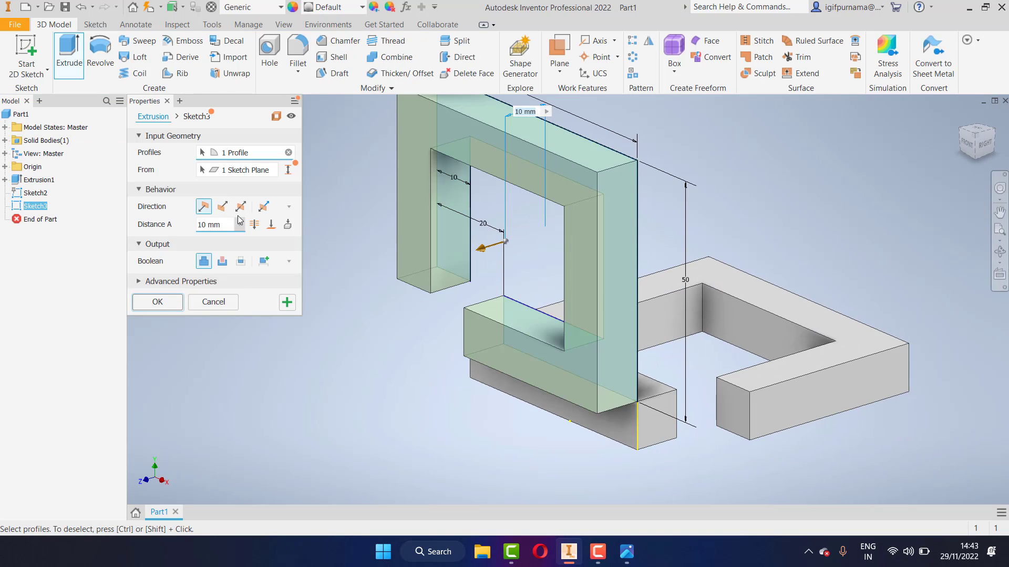
click(221, 207)
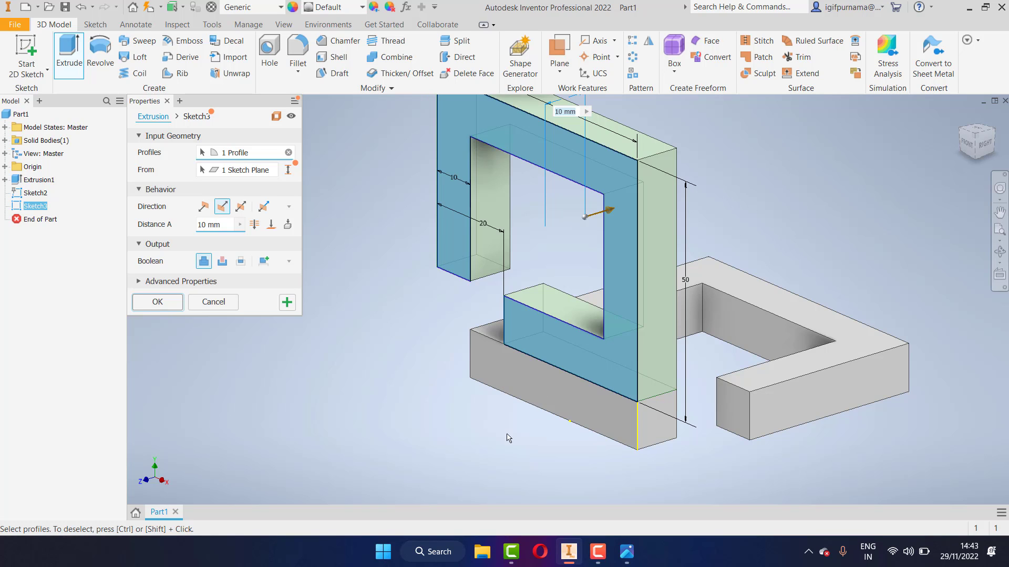
click(626, 551)
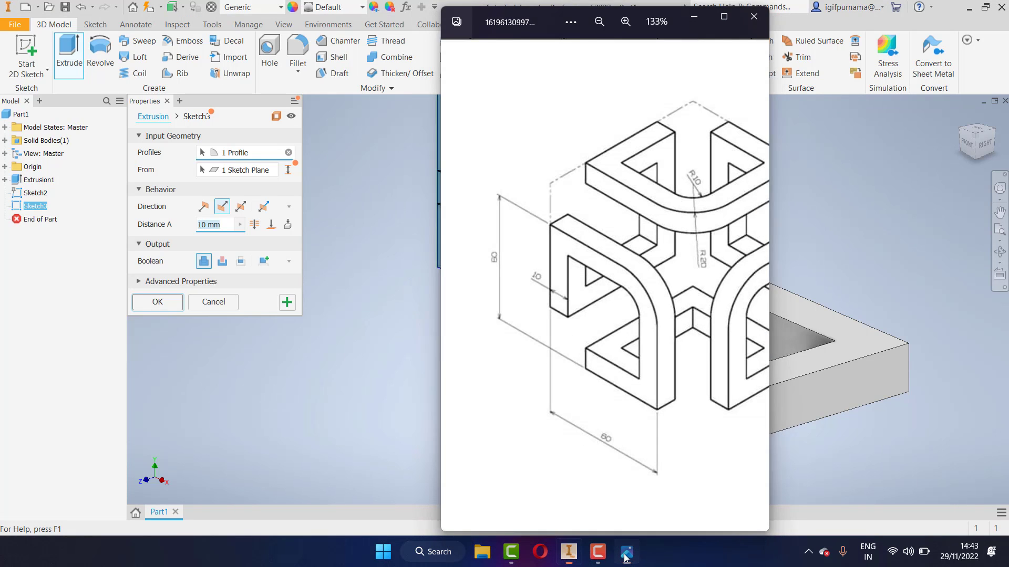
click(626, 553)
scroll(646, 431, up, 5)
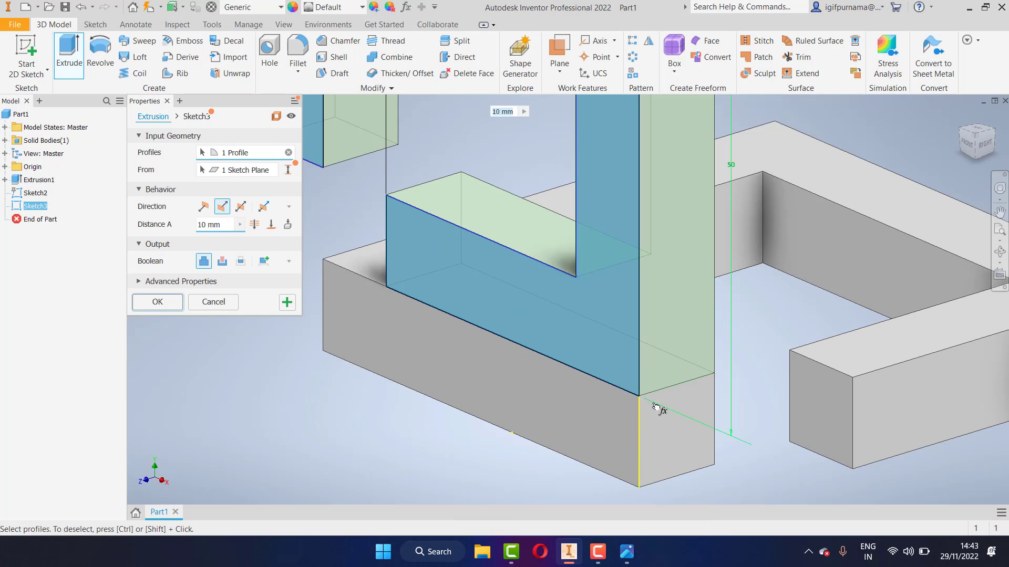
click(213, 302)
Reopen the side frame's sketch and draw a 10 mm vertical line from the inner outline's lower-right corner to the outer lower edge
click(577, 278)
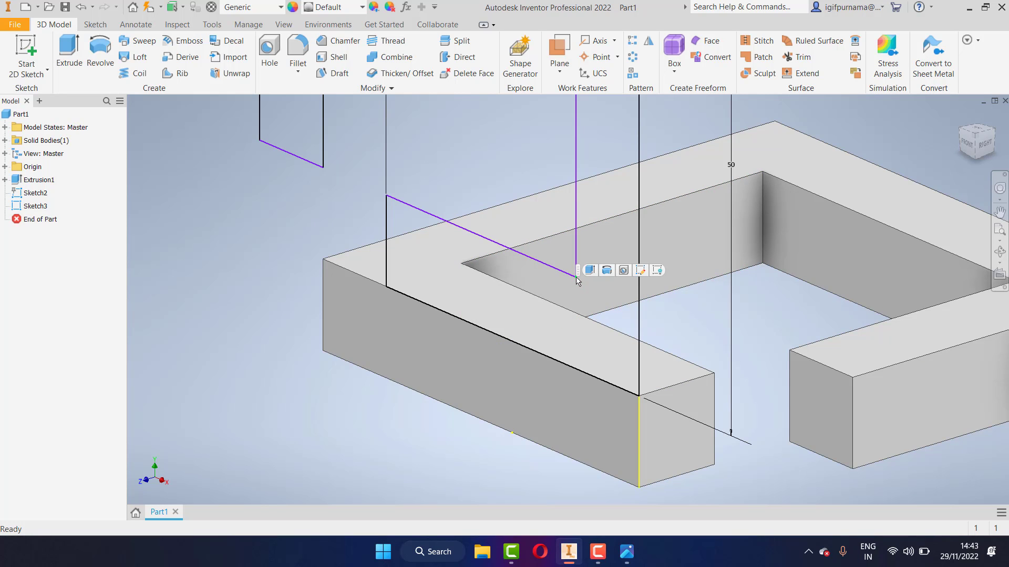
click(641, 270)
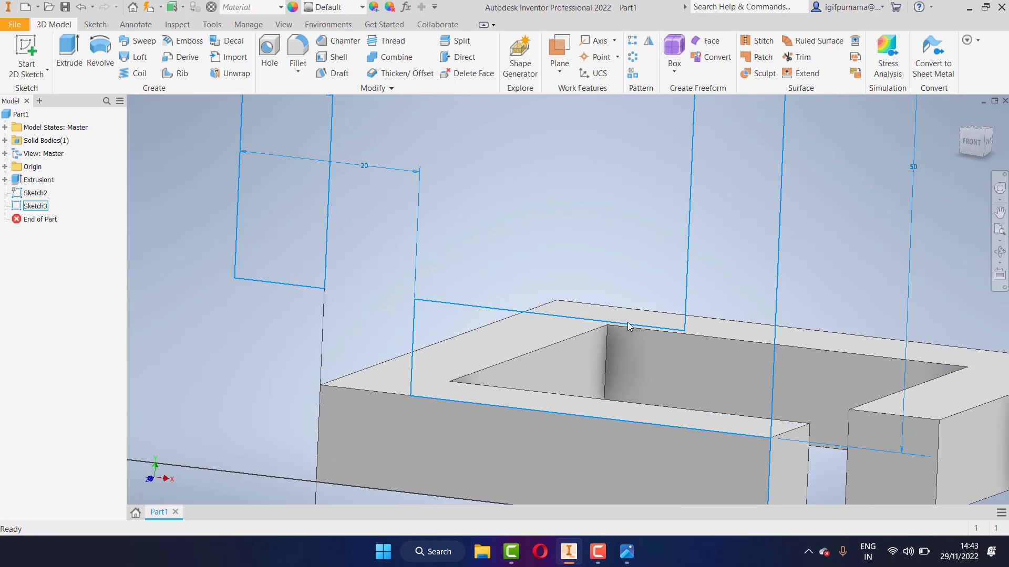
scroll(628, 352, down, 3)
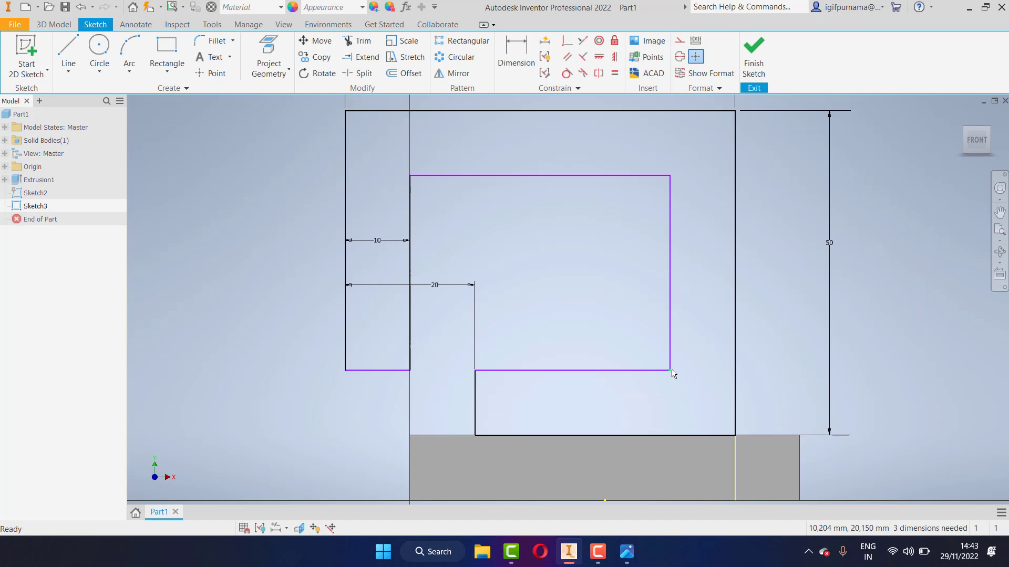
click(69, 58)
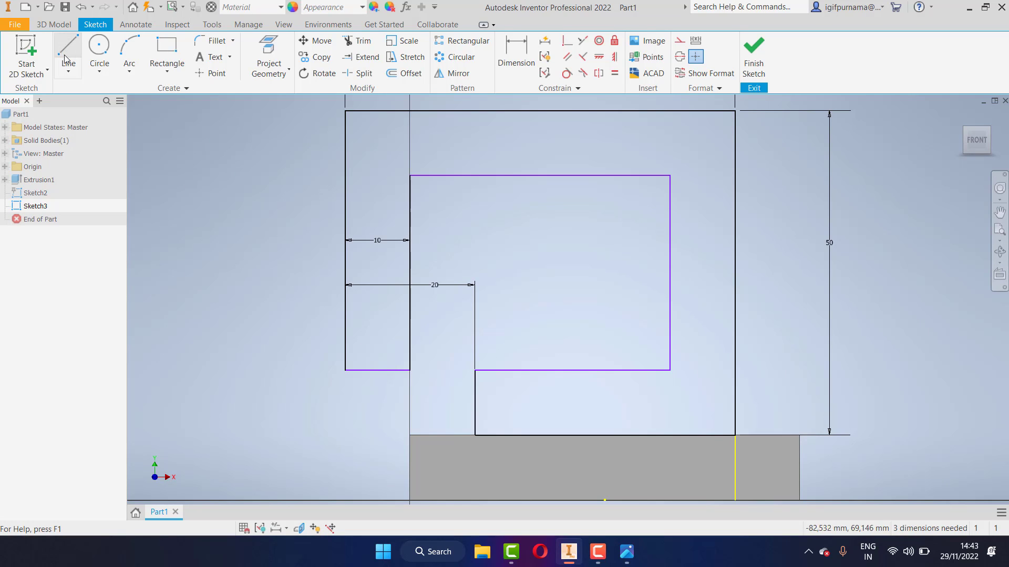
click(670, 371)
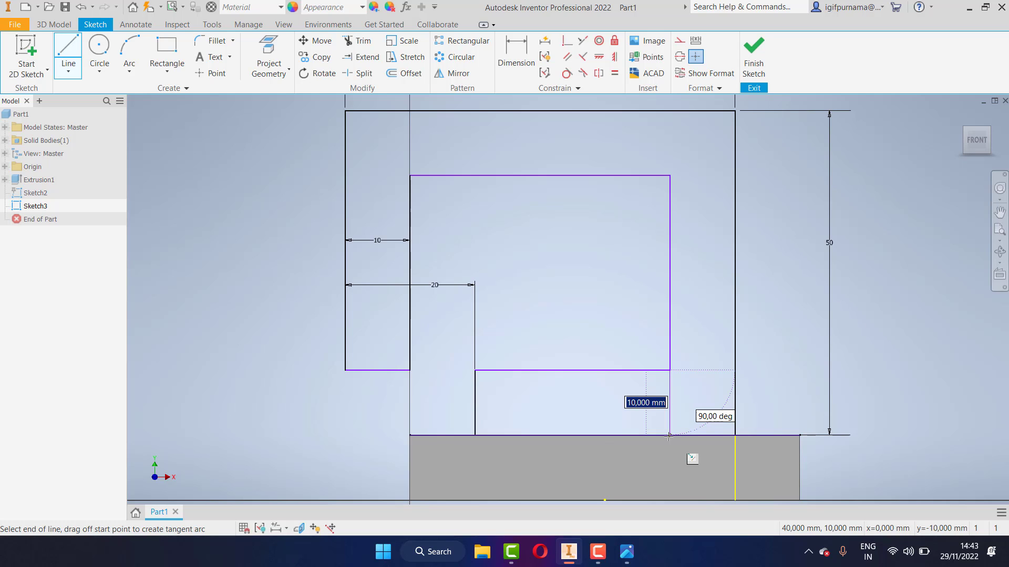
click(668, 436)
key(Escape)
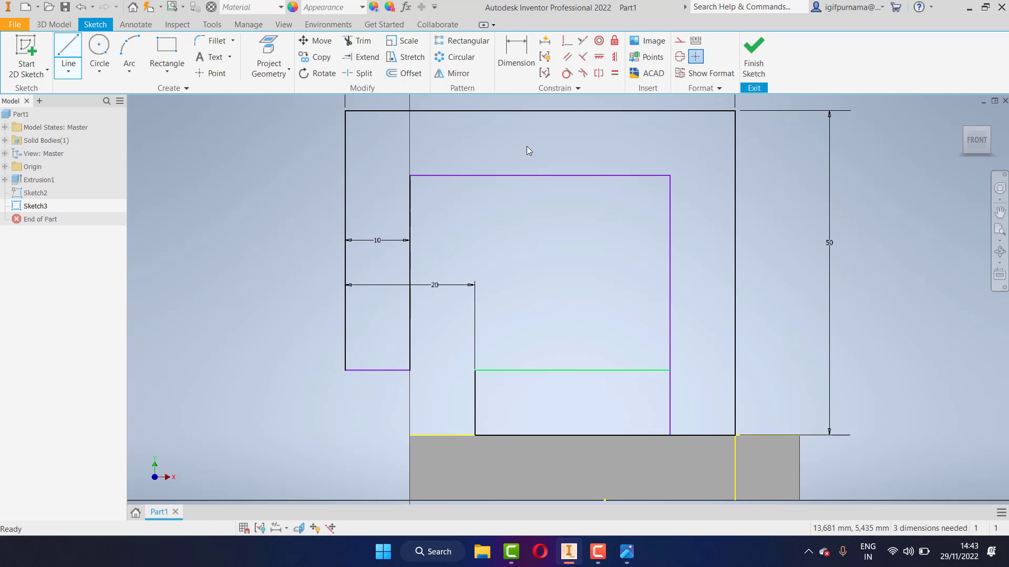
Trim away the lower bar up to the new vertical line, leaving an open frame with two legs, and finish the sketch
click(357, 40)
mouse_move(580, 445)
mouse_down()
mouse_move(581, 330)
mouse_move(511, 302)
mouse_move(487, 407)
mouse_move(450, 423)
mouse_up()
click(753, 53)
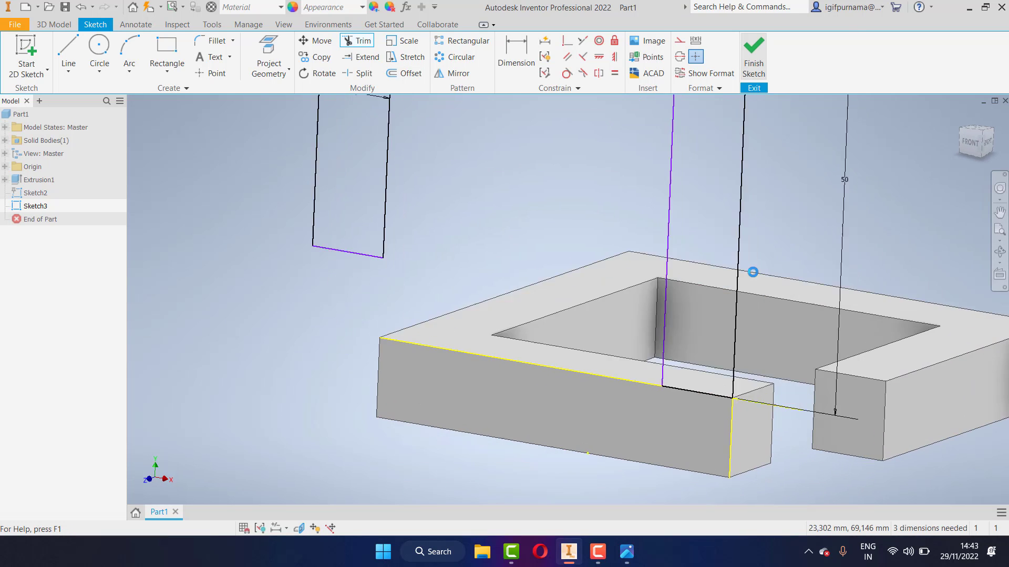
Extrude the open frame profile 10 mm in the flipped direction, over the first frame, and join it to the existing body
scroll(677, 138, up, 2)
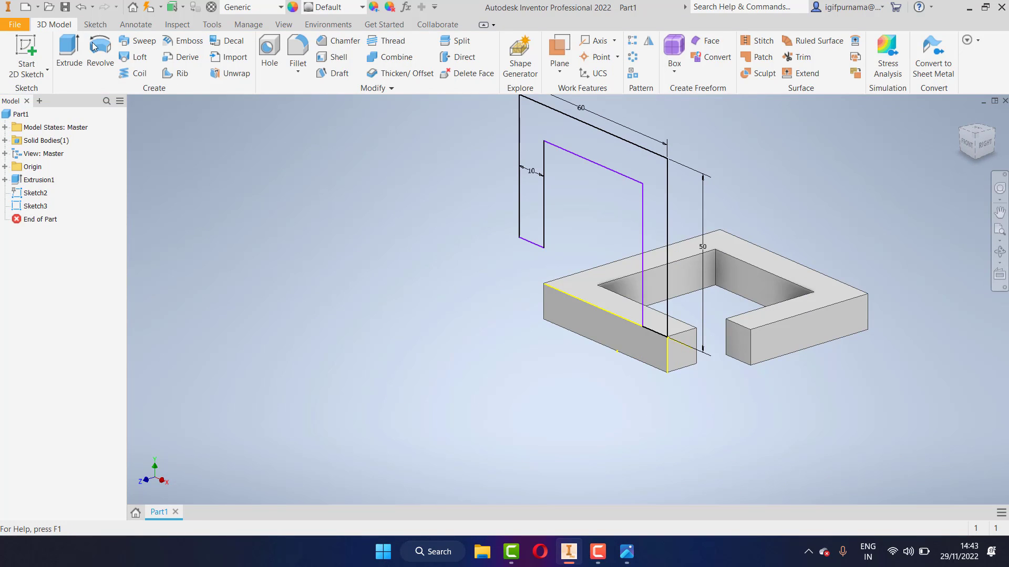
click(69, 50)
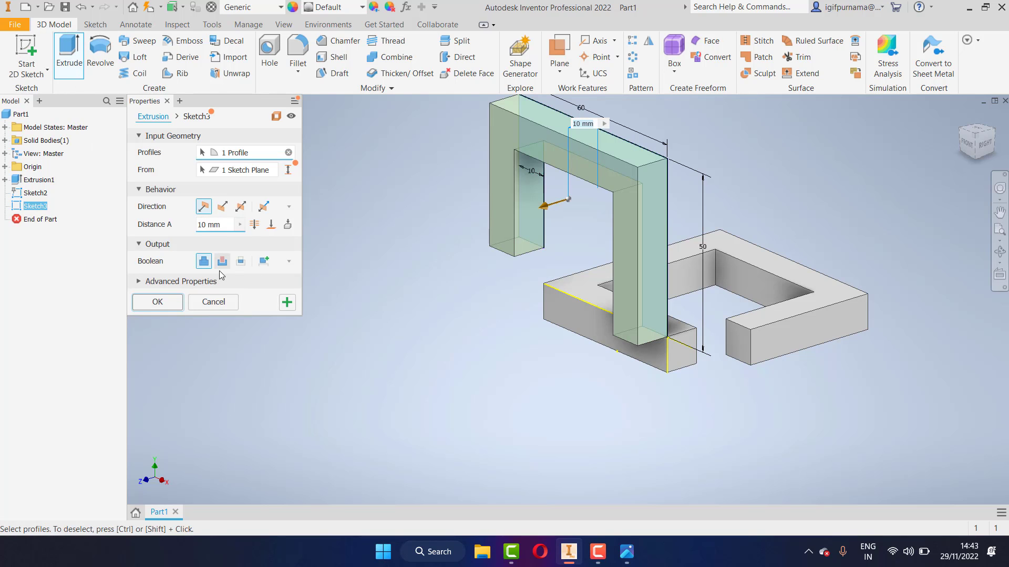
click(223, 207)
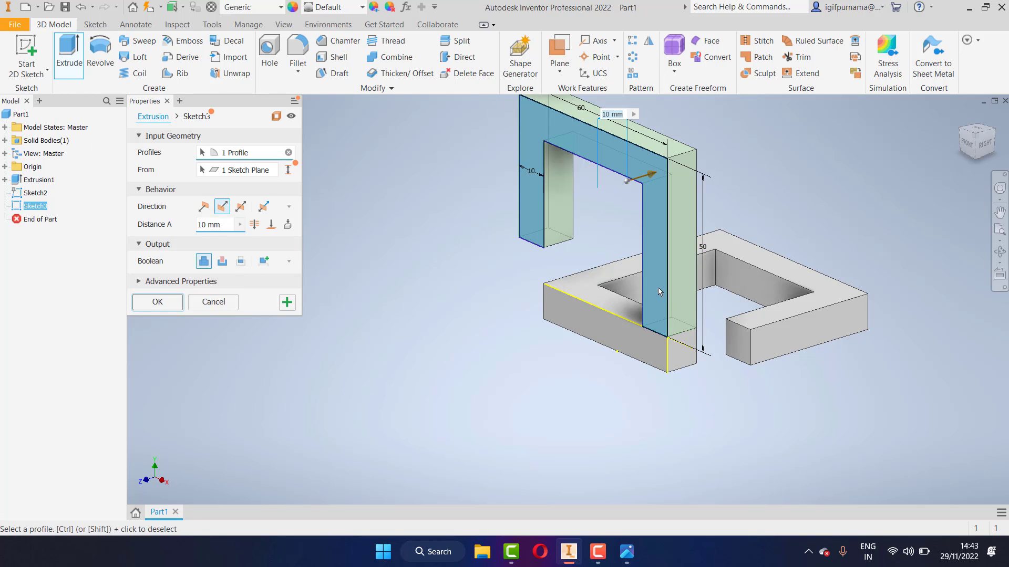
scroll(666, 283, down, 5)
scroll(672, 279, up, 4)
scroll(679, 217, up, 3)
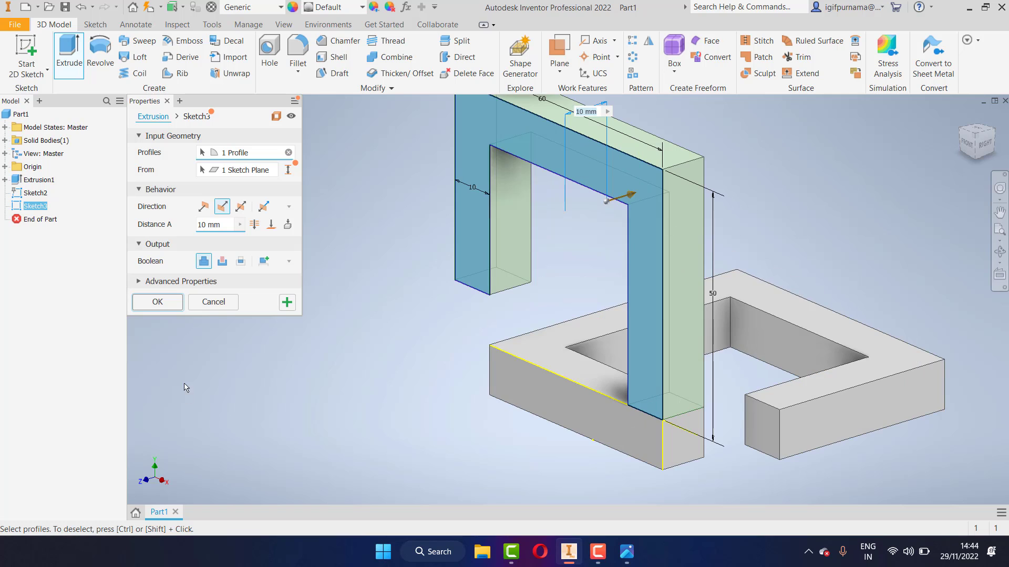
click(159, 303)
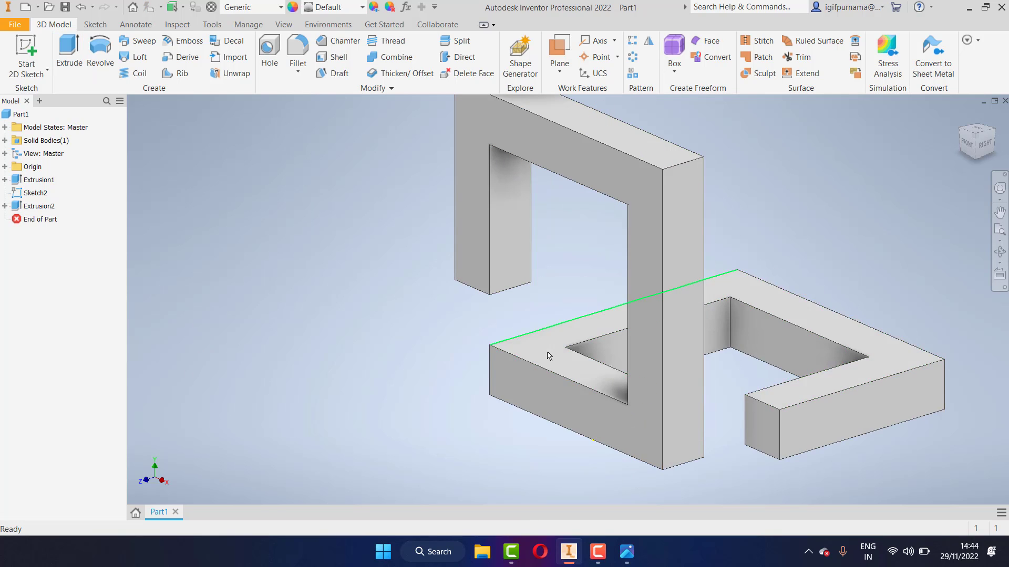
Inspect the joined frames from the side, then return the model to its isometric home view
click(999, 252)
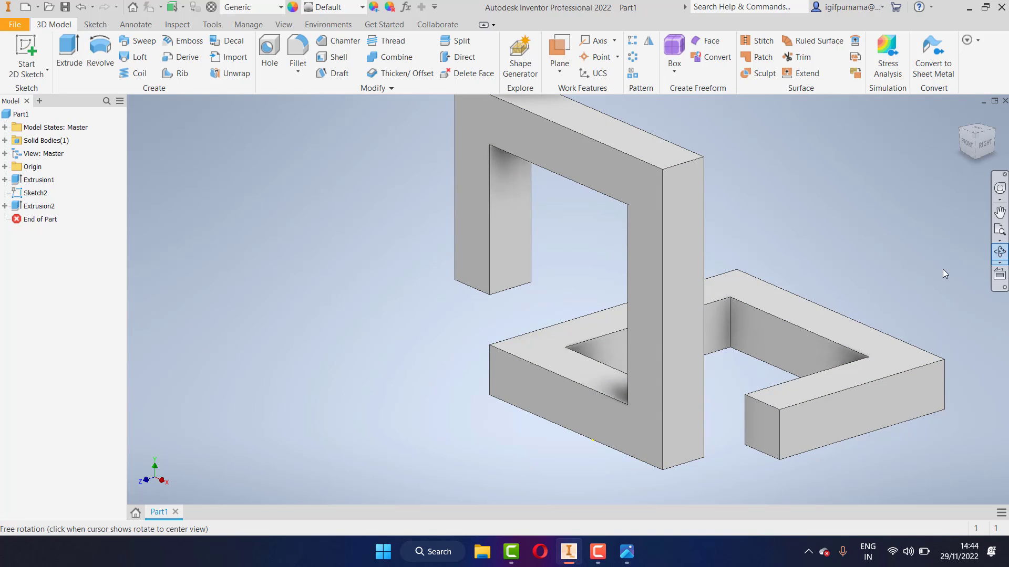
drag(614, 347, 503, 317)
drag(648, 363, 695, 315)
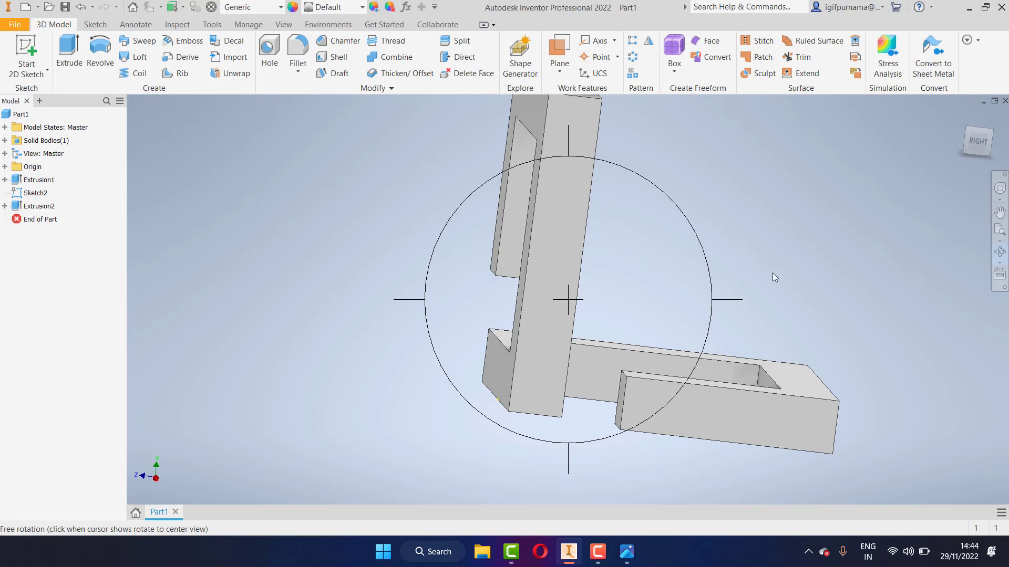
key(Escape)
right_click(798, 247)
click(783, 247)
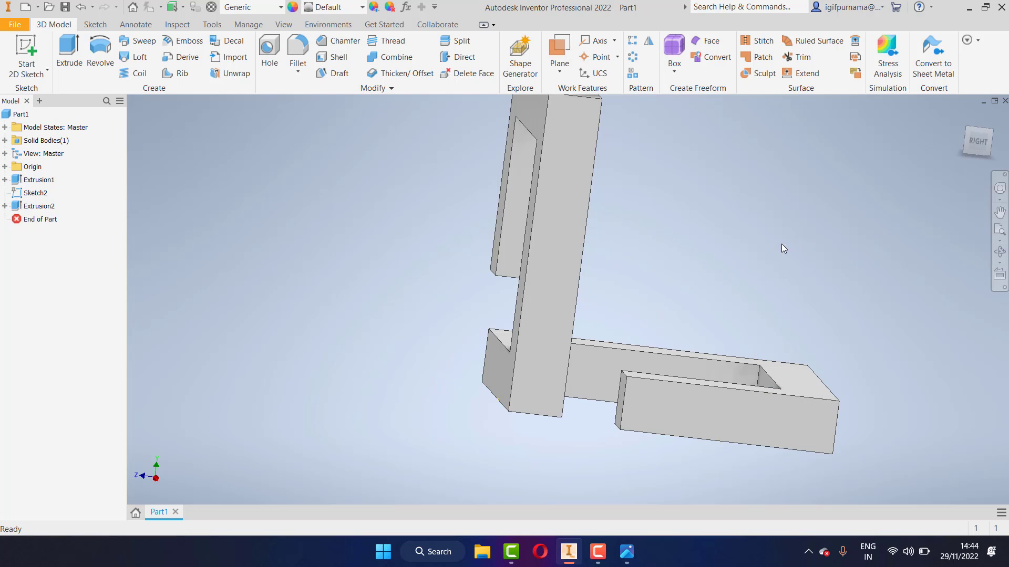
click(963, 119)
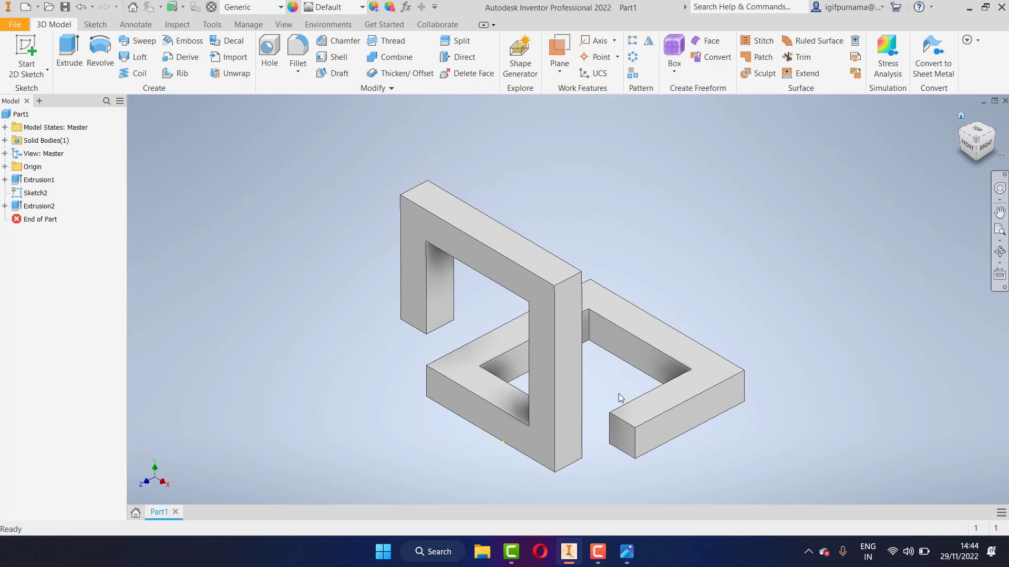
Place the isometric reference drawing beside the model and examine how the remaining frames and rounded corners are arranged
click(627, 552)
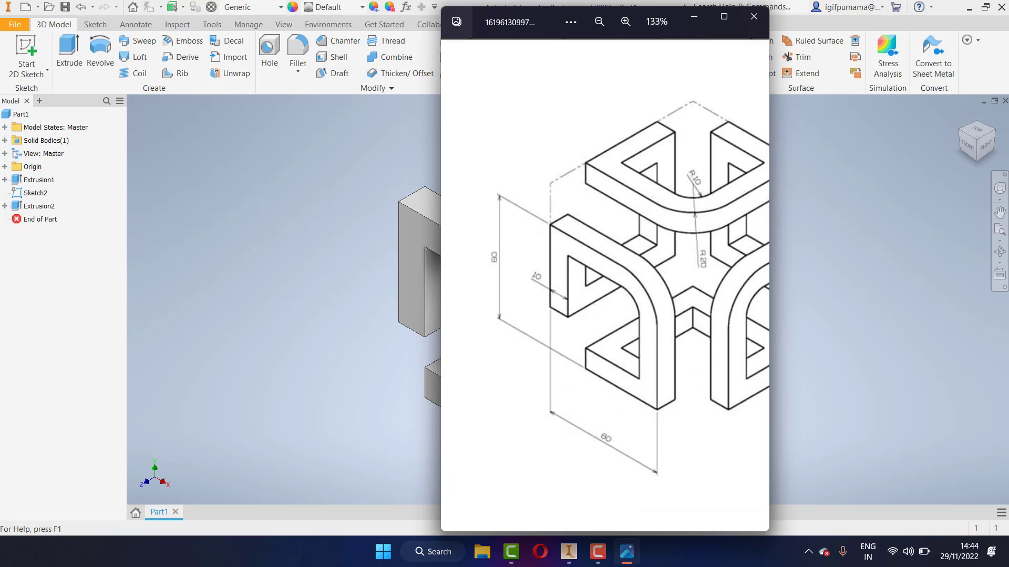
drag(540, 21, 772, 33)
scroll(489, 287, down, 3)
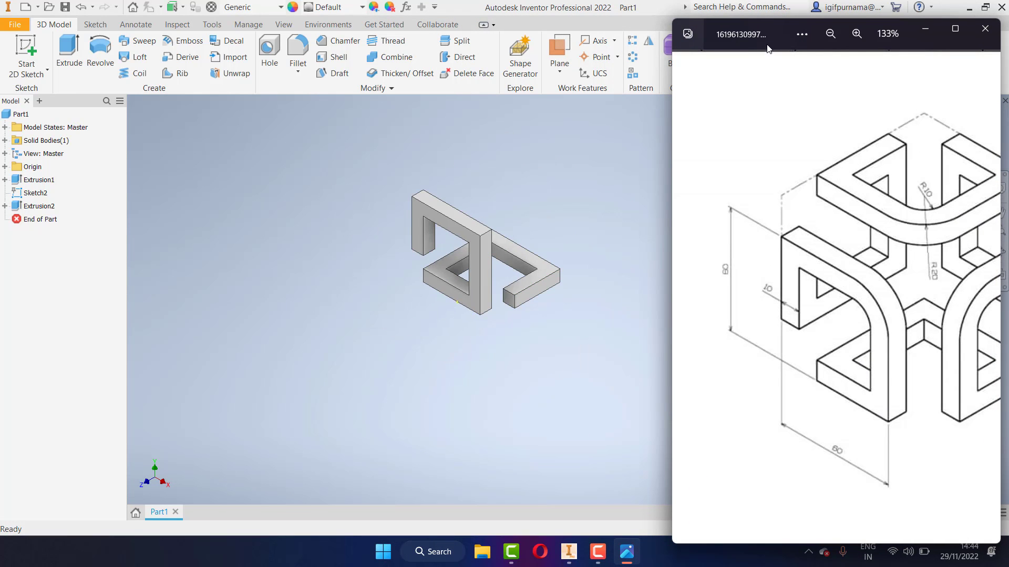
drag(767, 48, 713, 42)
scroll(702, 284, down, 1)
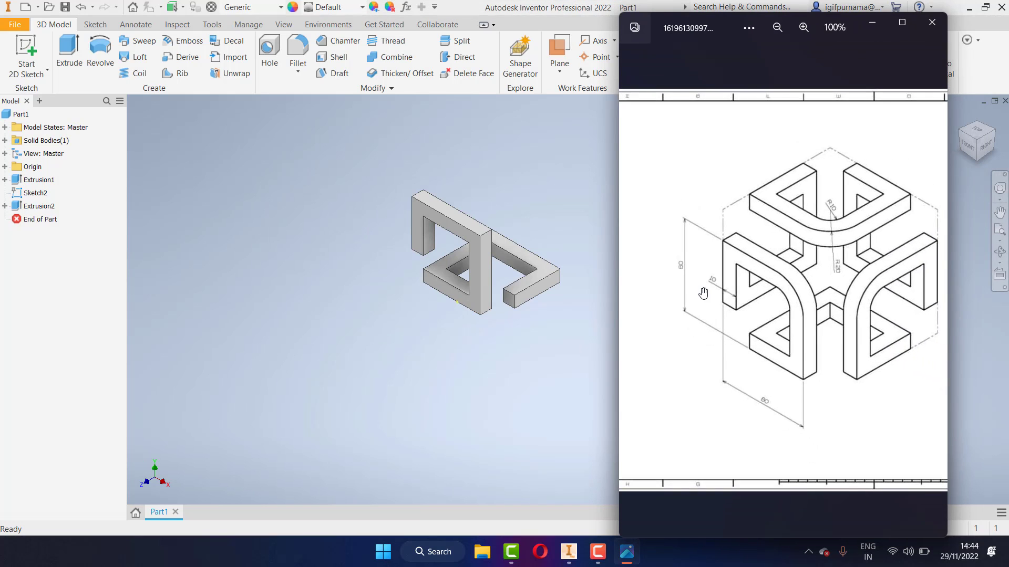
scroll(703, 292, down, 1)
scroll(735, 294, up, 1)
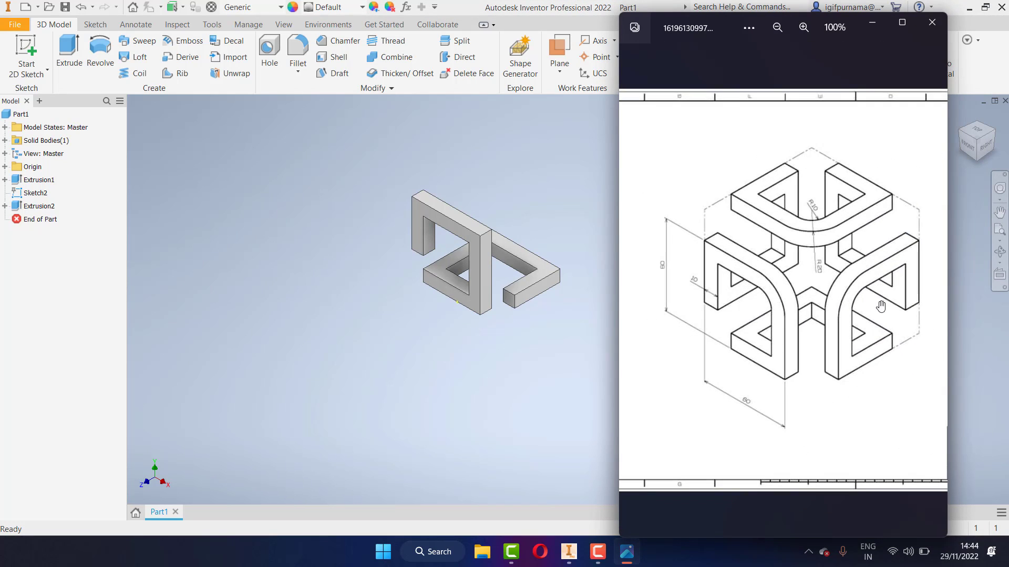
scroll(880, 305, down, 1)
scroll(862, 300, up, 2)
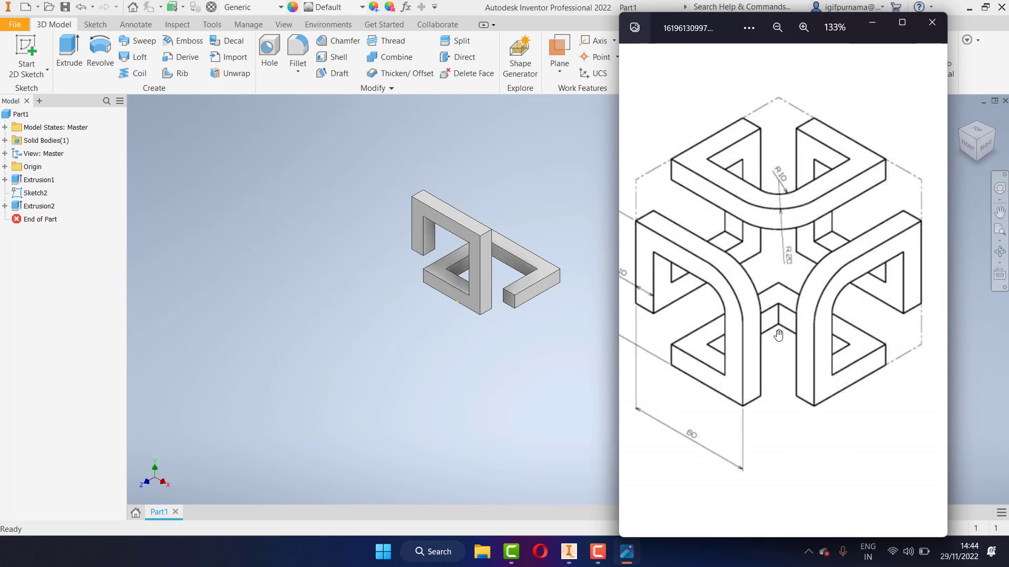
Sketch a rectangle about 53 × 32 mm on the base frame's outer right face, rising from its top edge at the open end
click(523, 315)
click(530, 298)
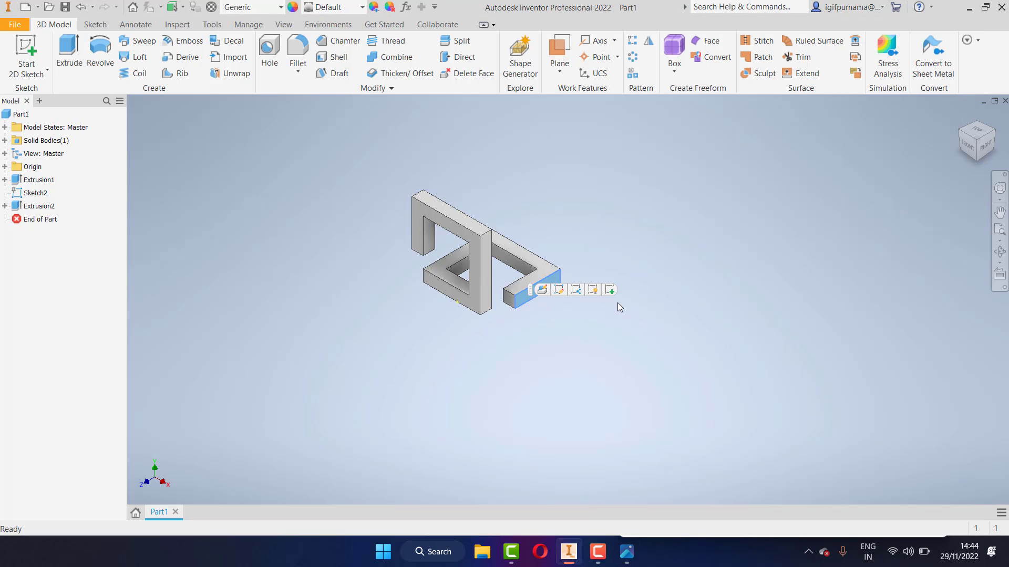
click(611, 289)
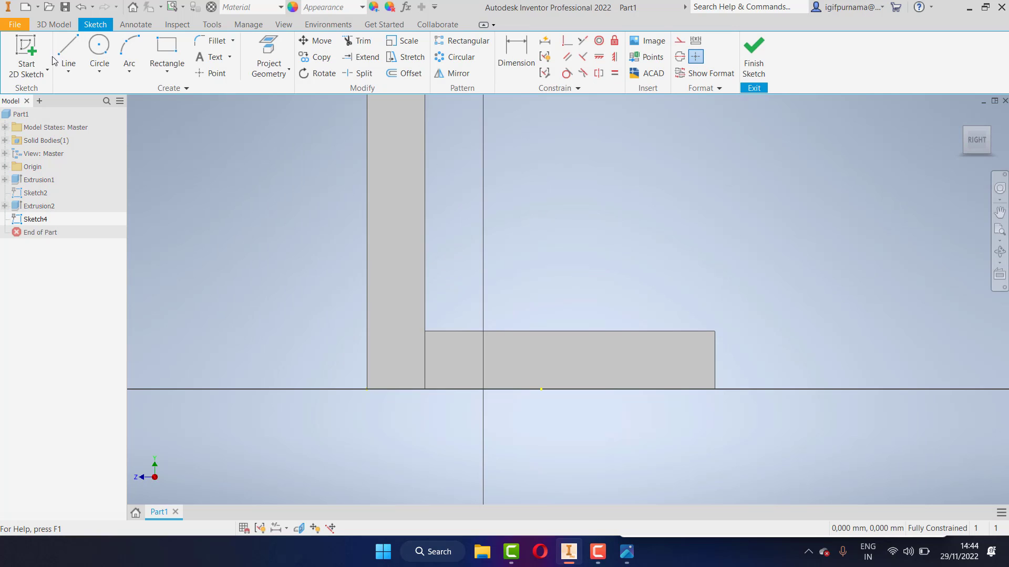
click(167, 53)
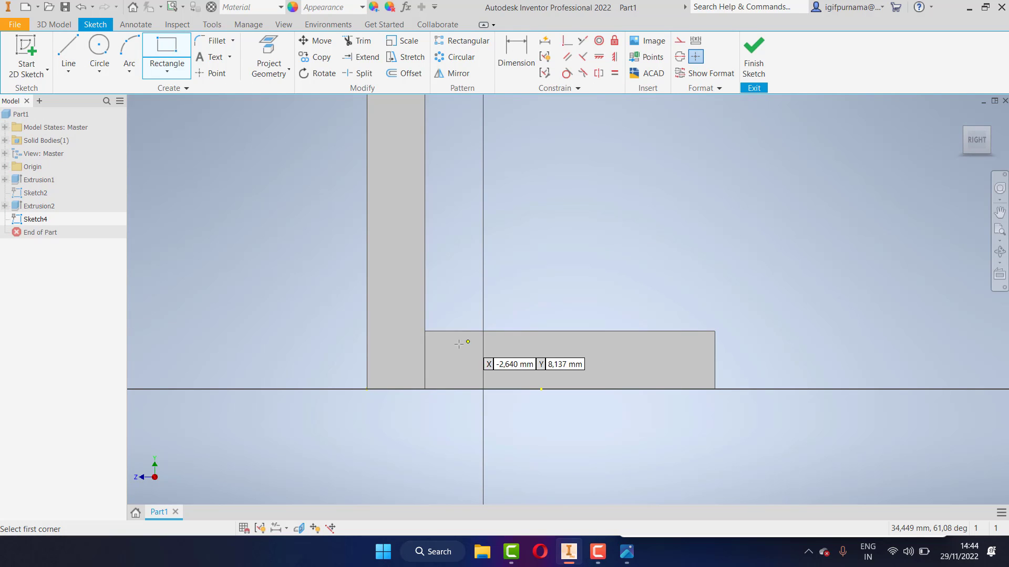
click(483, 331)
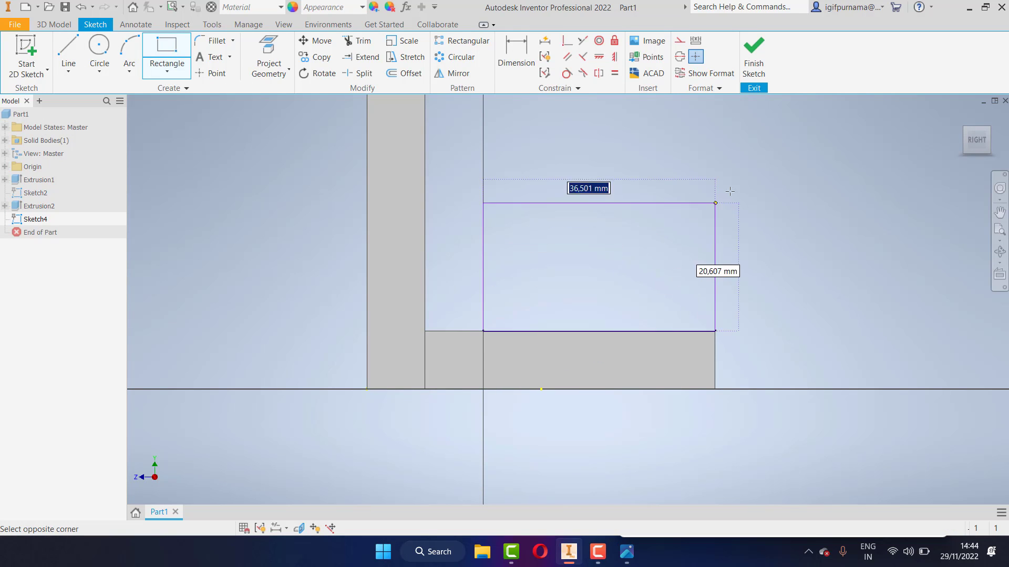
click(790, 147)
Dimension the rectangle to 60 mm wide and 50 mm high
click(516, 55)
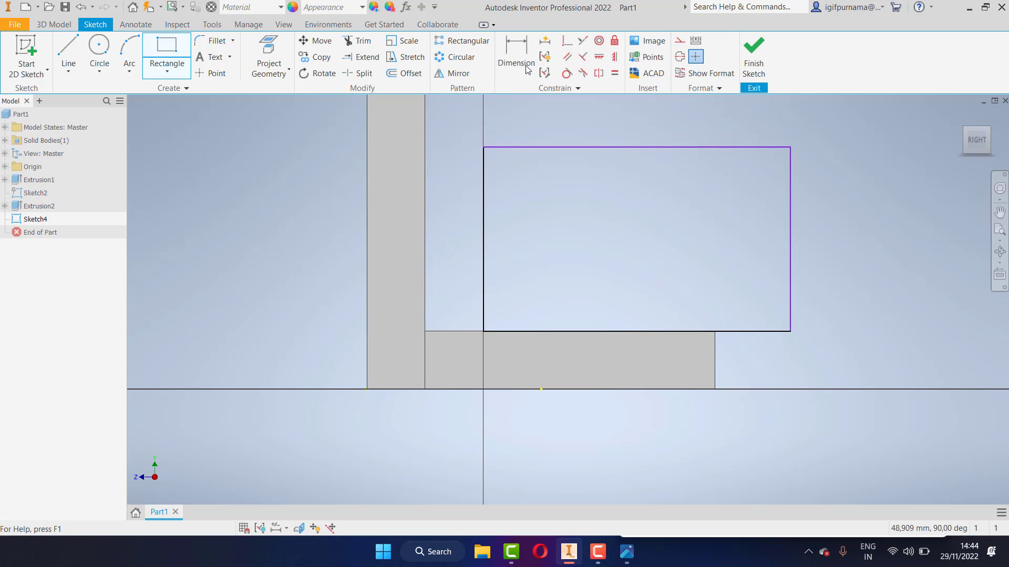
click(601, 152)
click(606, 125)
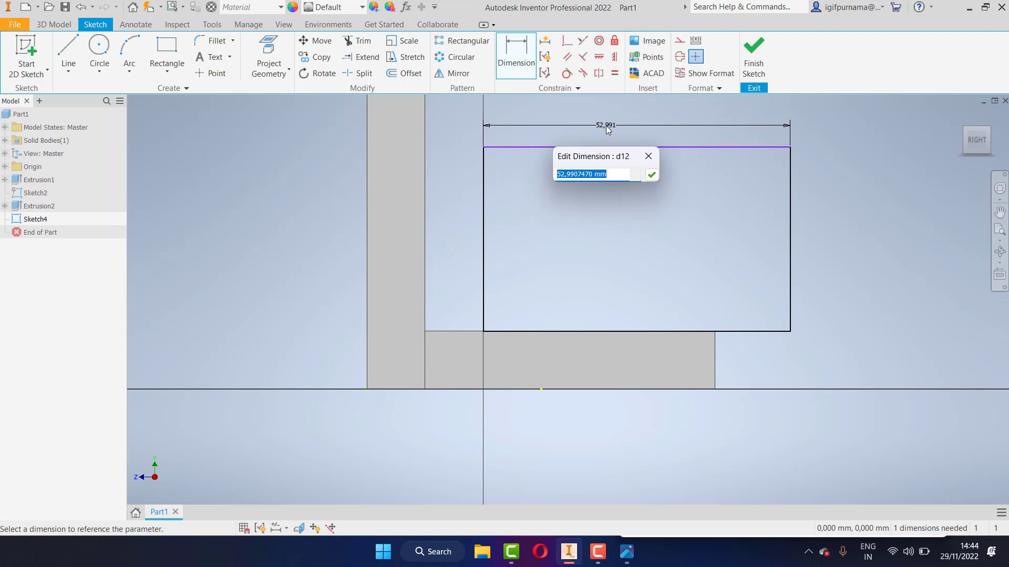
text(60)
key(Return)
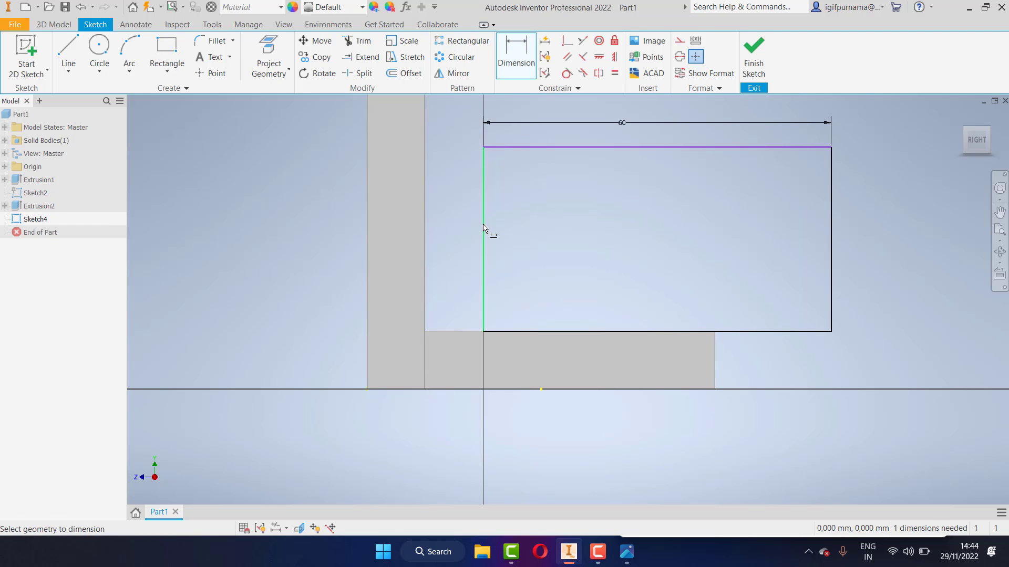
click(484, 225)
click(462, 224)
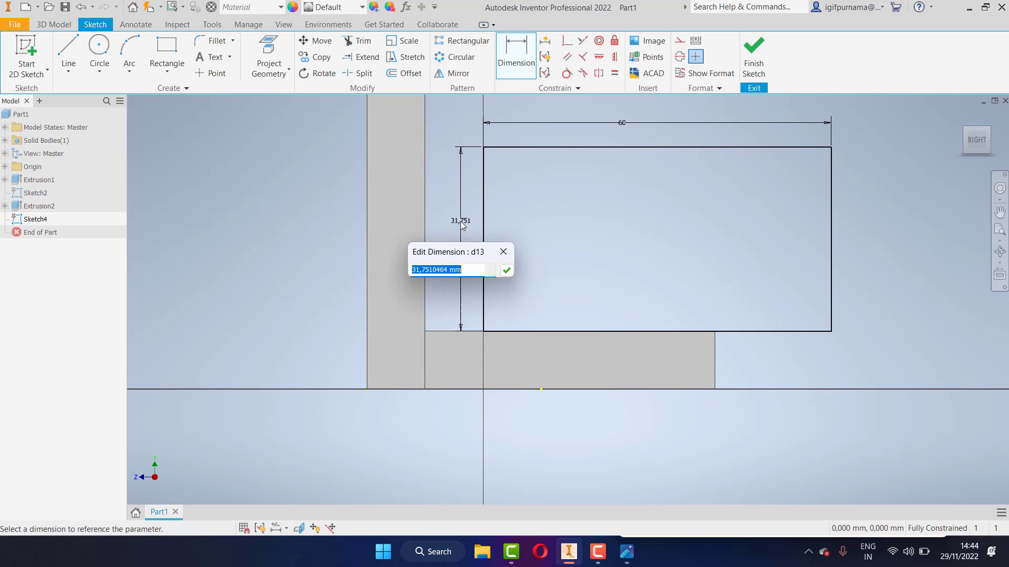
text(50)
key(Return)
scroll(544, 275, down, 3)
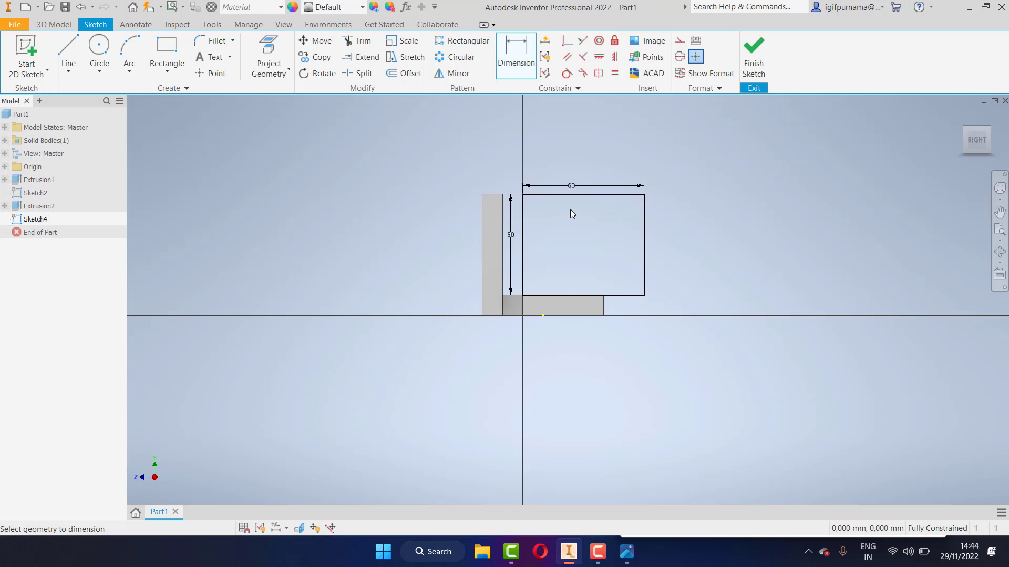
scroll(569, 210, up, 5)
scroll(570, 210, down, 2)
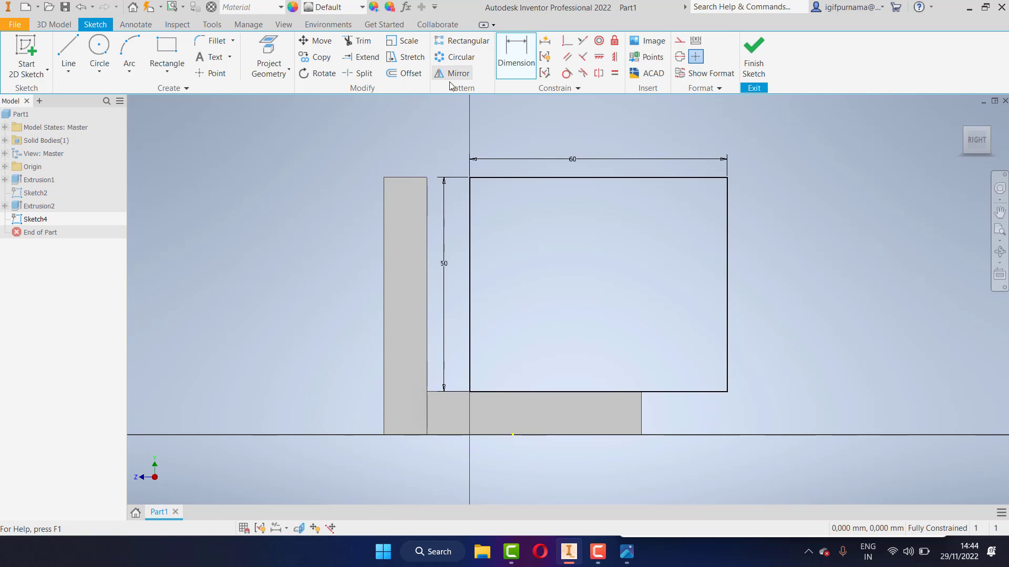
key(Escape)
Offset the rectangle inward by 10 mm to form the frame's inner outline
click(587, 178)
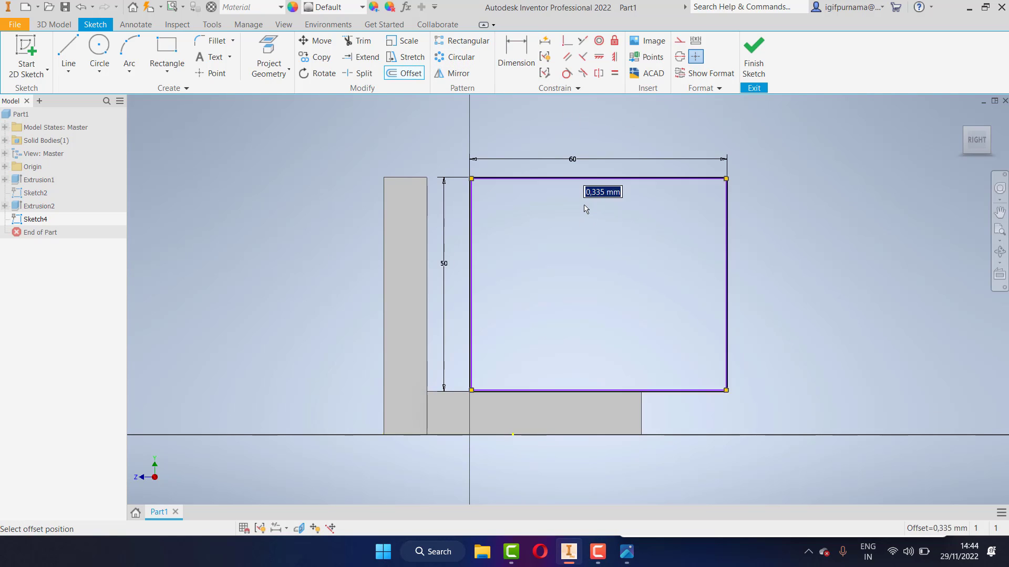
text(1)
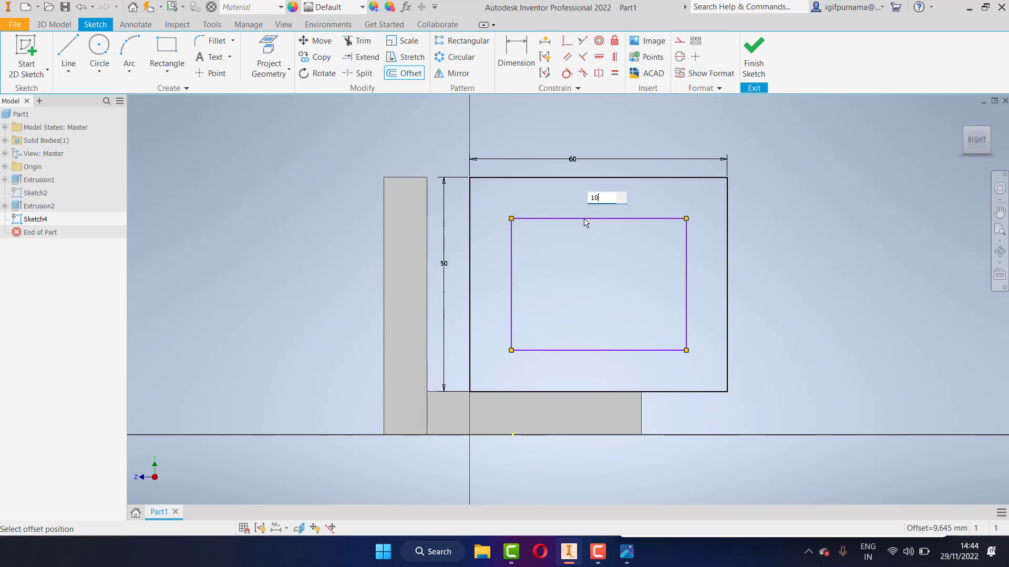
text(0)
key(Return)
Draw a 10 mm horizontal line from the inner rectangle's lower right corner to the outer rectangle's right edge
scroll(576, 363, down, 3)
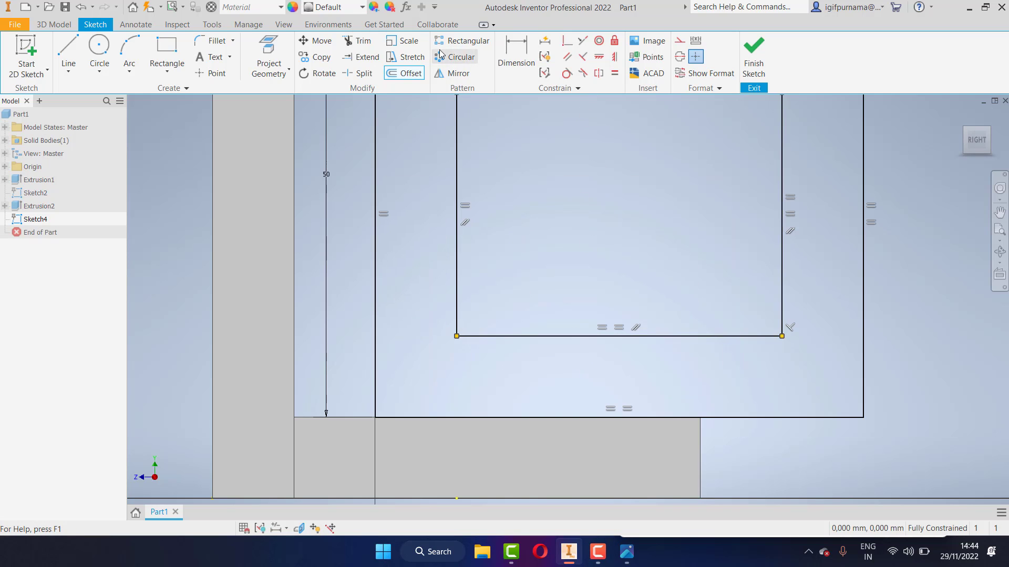
click(68, 55)
scroll(703, 341, up, 3)
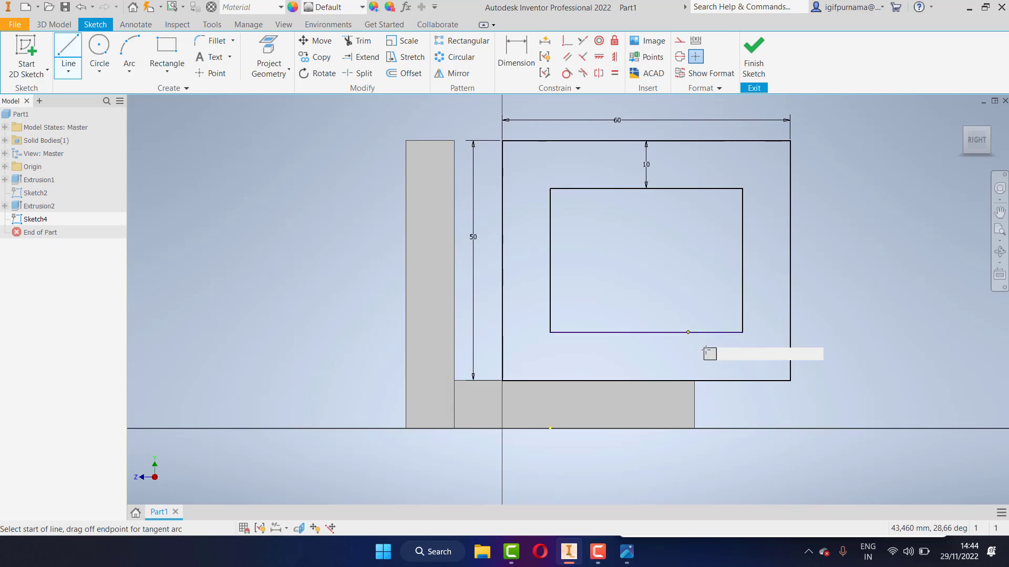
click(742, 331)
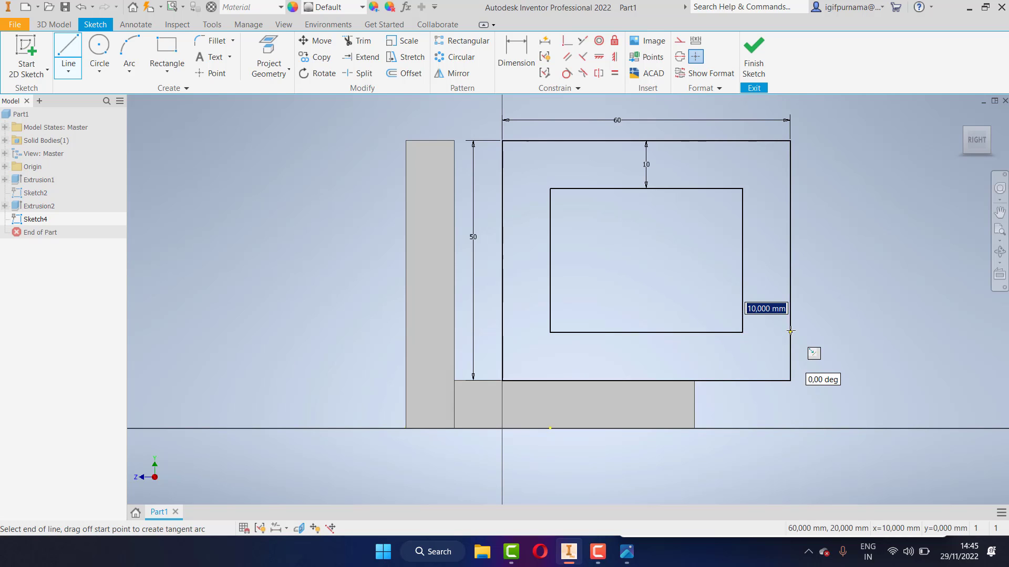
click(790, 331)
key(Escape)
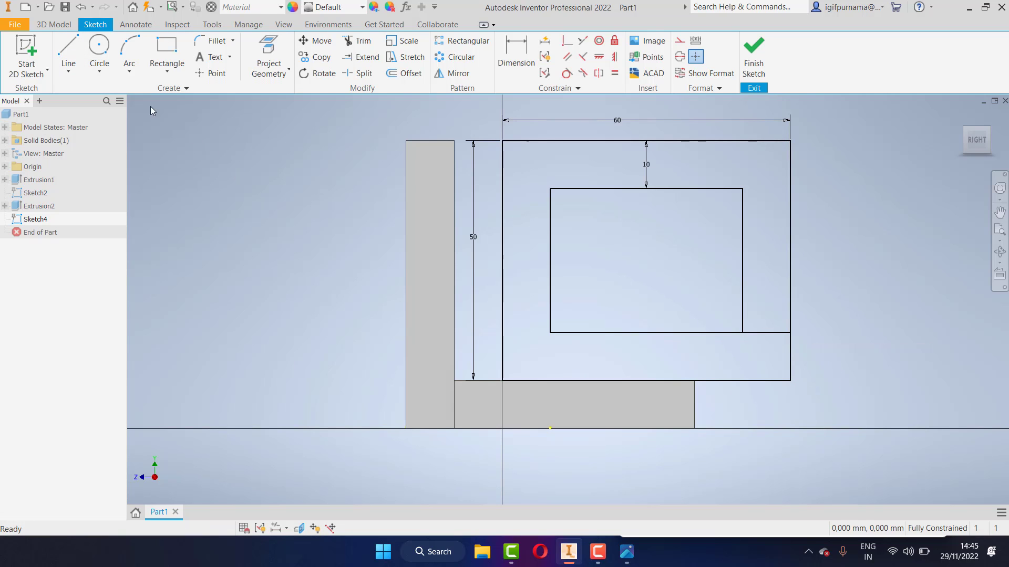
Draw a vertical line across the frame's lower bar and dimension it 20 mm from the outer right edge
click(69, 55)
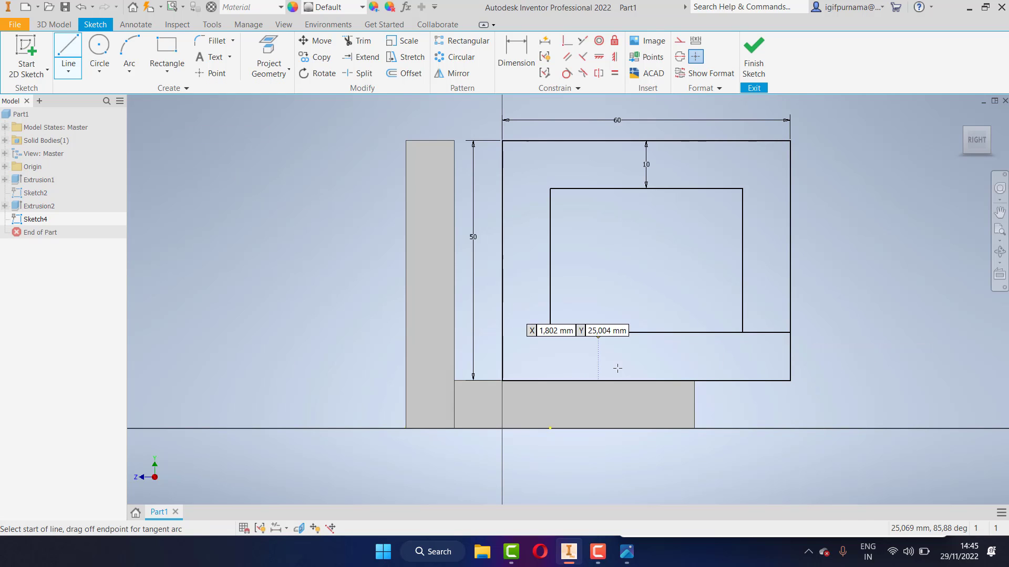
click(705, 332)
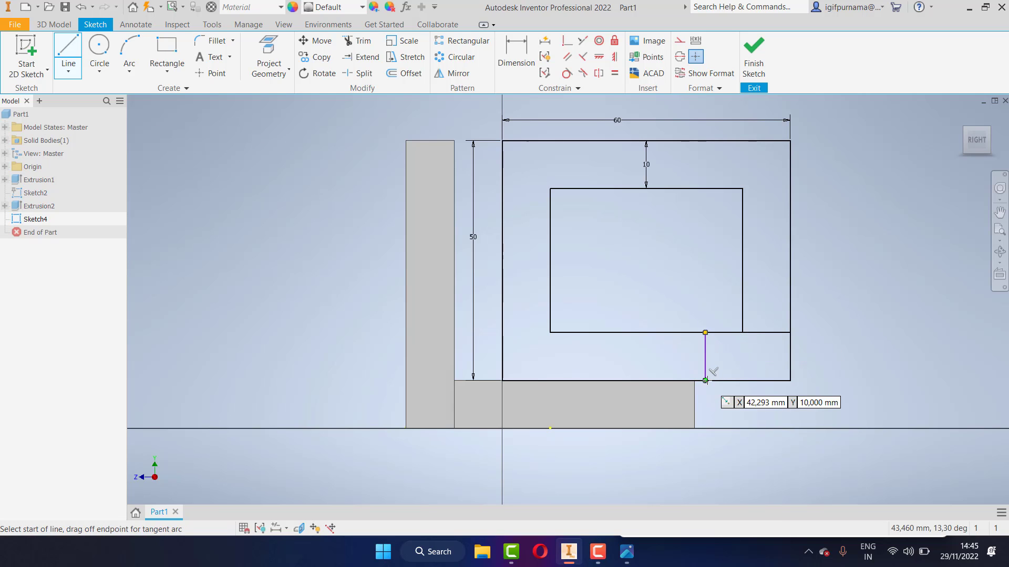
click(705, 381)
key(Escape)
key(d)
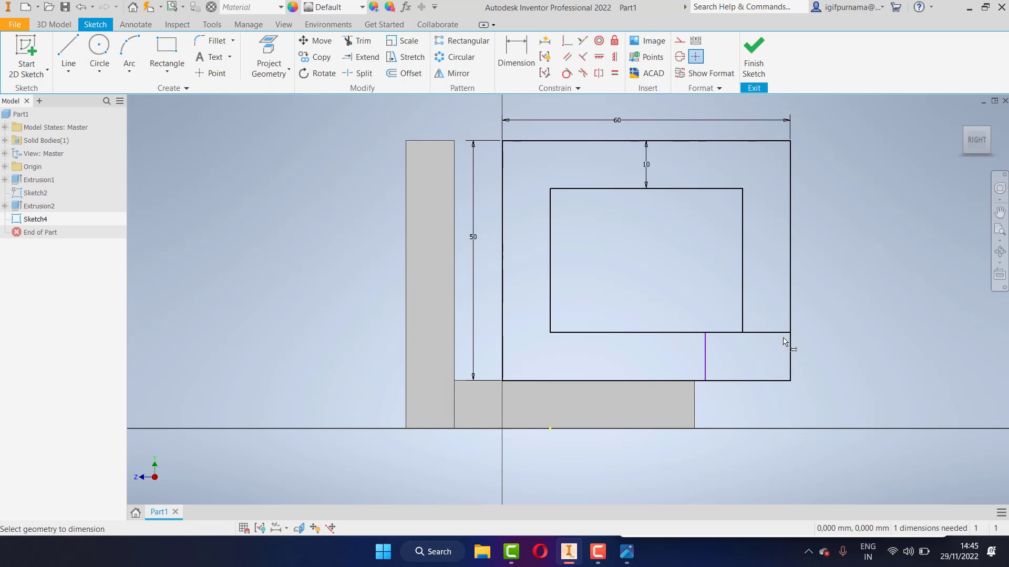
click(706, 363)
click(790, 361)
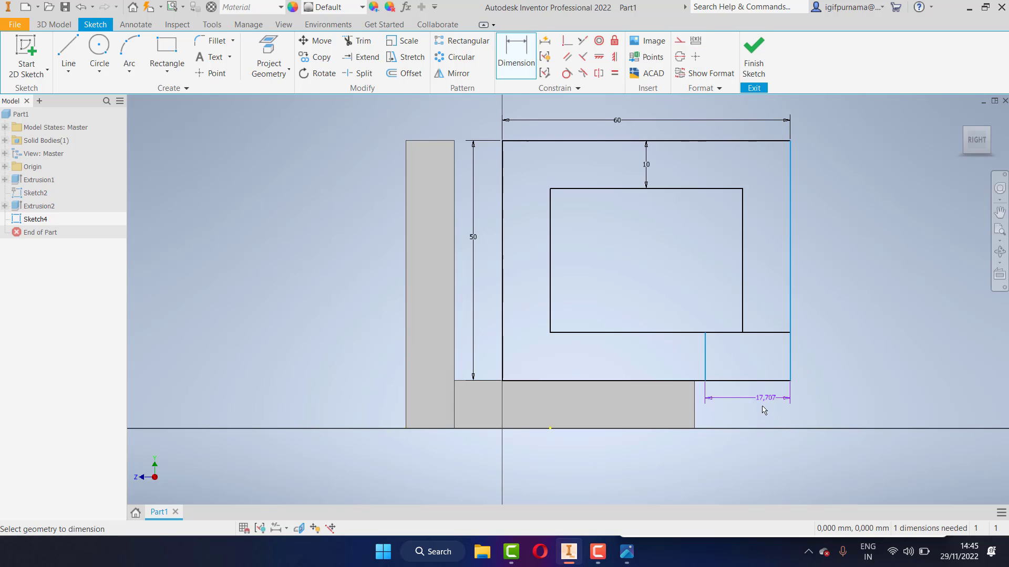
click(758, 412)
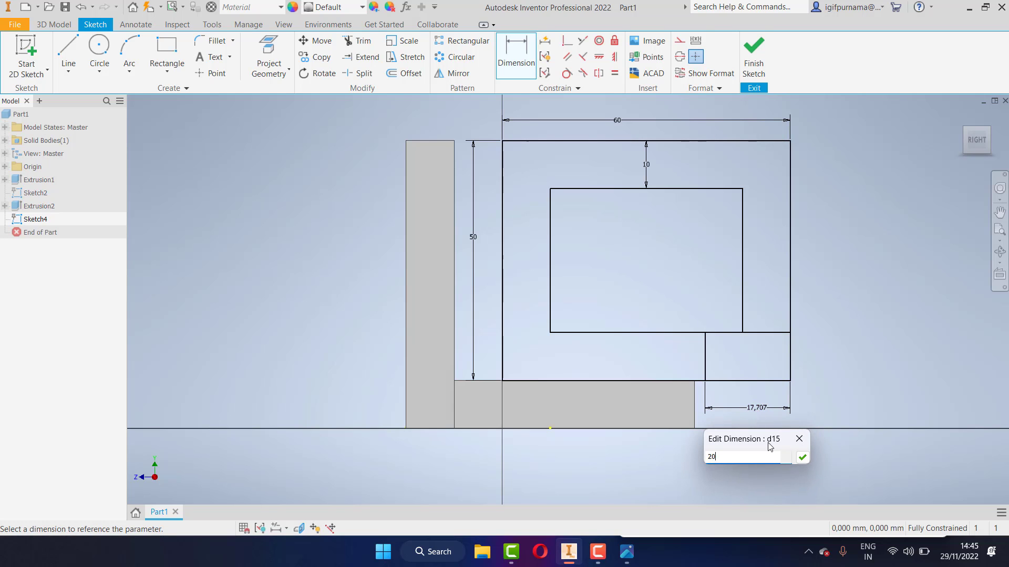
text(20)
click(801, 458)
scroll(696, 388, down, 3)
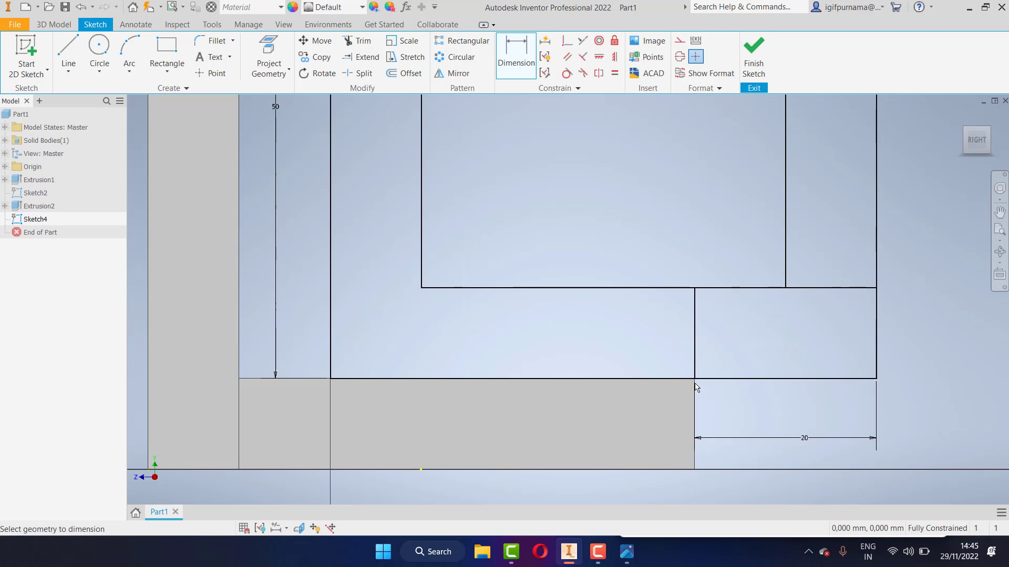
scroll(711, 374, up, 2)
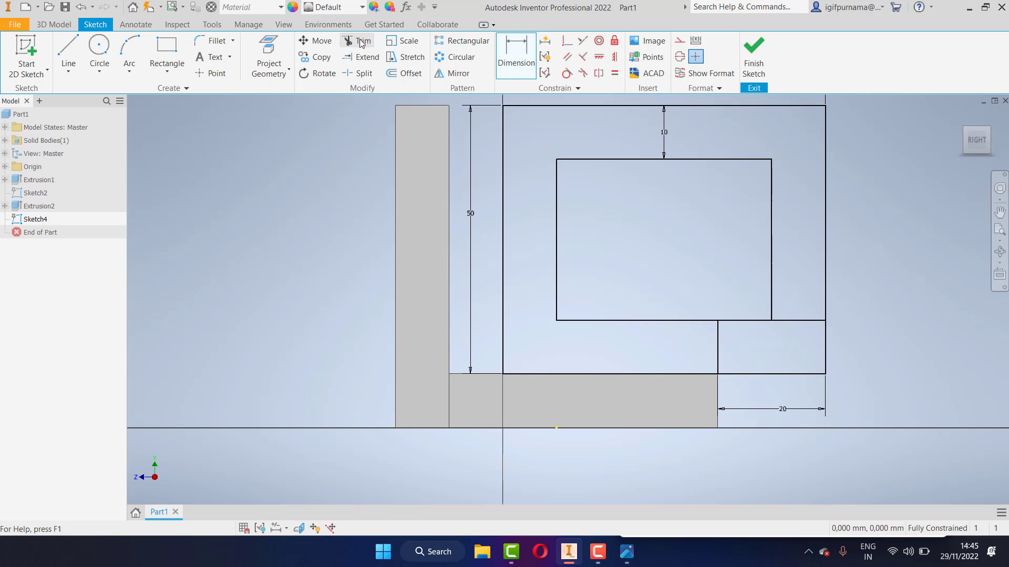
Draw a vertical line from the inner rectangle's lower left corner down to the outer rectangle's bottom edge
click(69, 50)
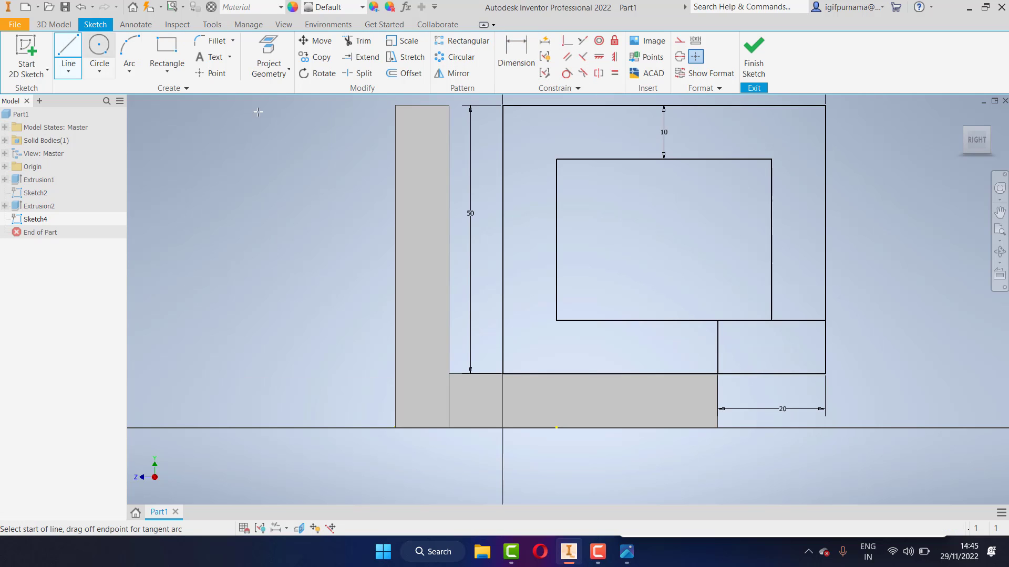
click(557, 320)
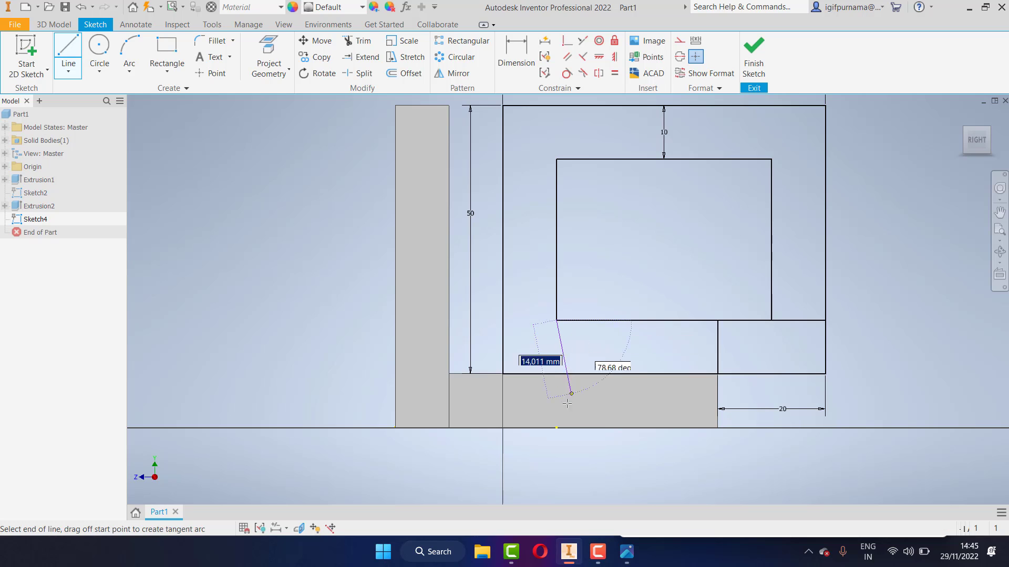
click(556, 374)
key(Escape)
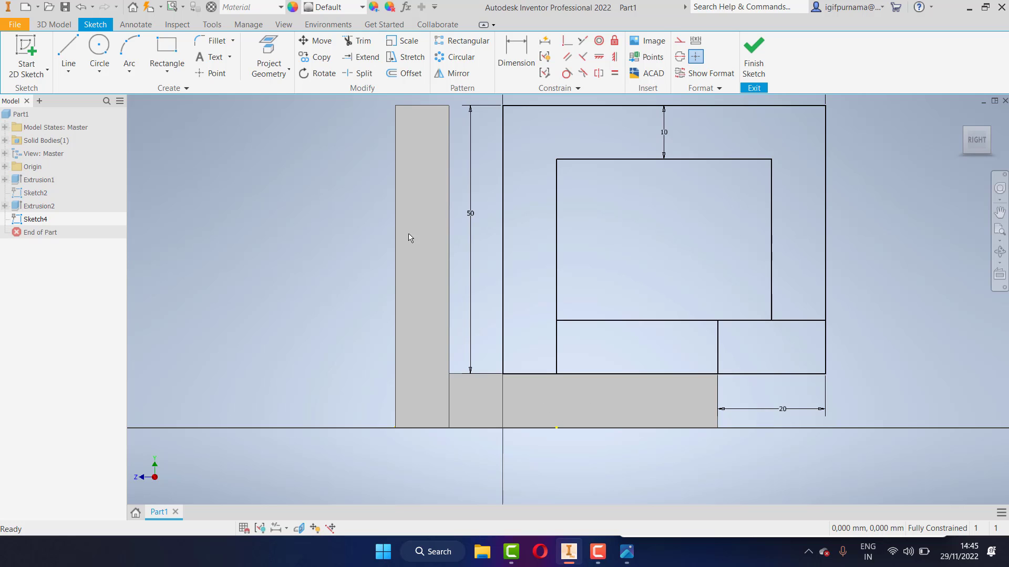
Trim away the lower bar and lower right corner, leaving an open frame with a shorter right leg, and finish the sketch
click(359, 41)
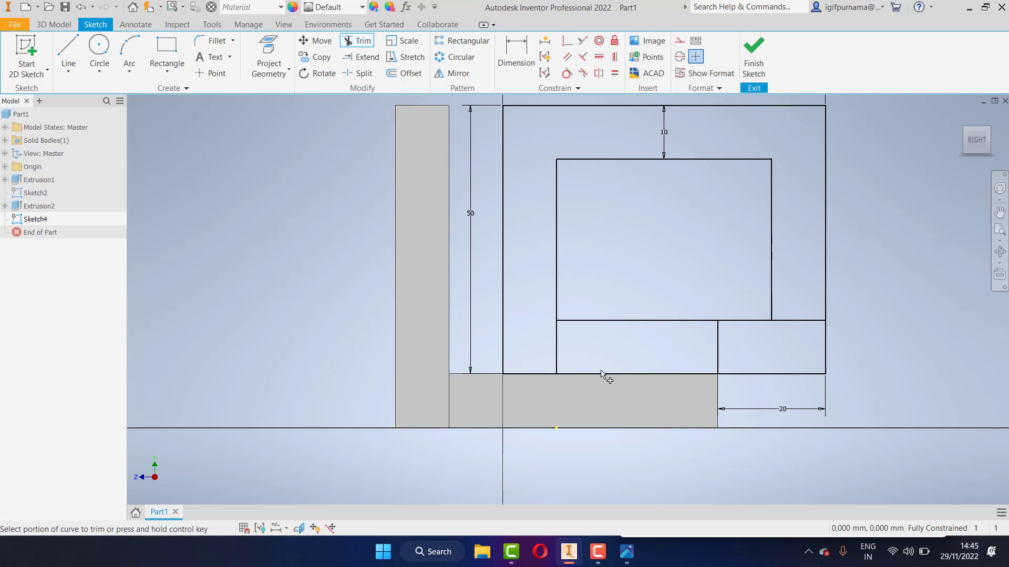
click(628, 321)
mouse_move(746, 394)
mouse_down()
mouse_move(706, 302)
mouse_move(729, 292)
mouse_move(783, 374)
mouse_move(905, 361)
mouse_up()
drag(845, 342, 847, 339)
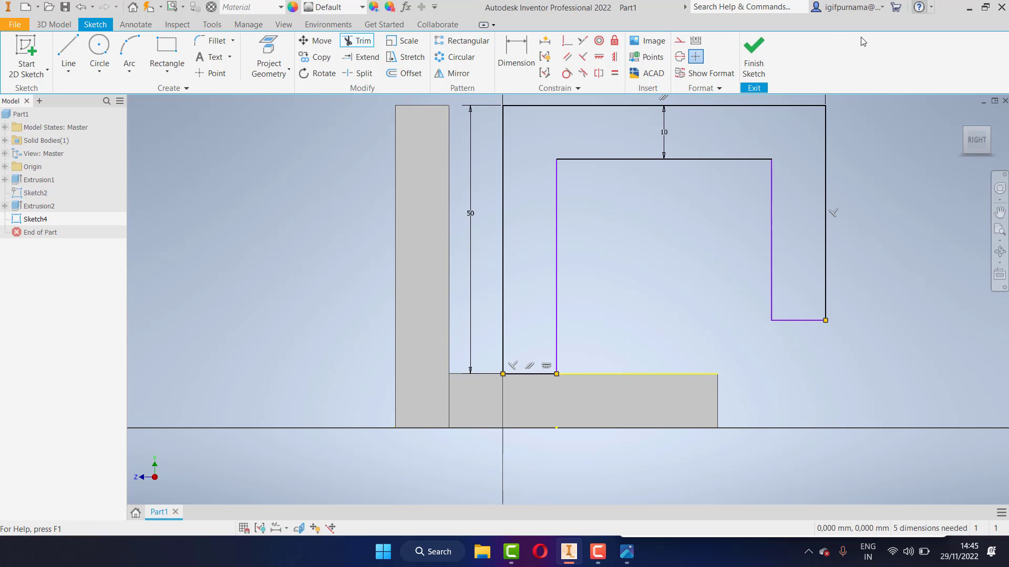
click(764, 55)
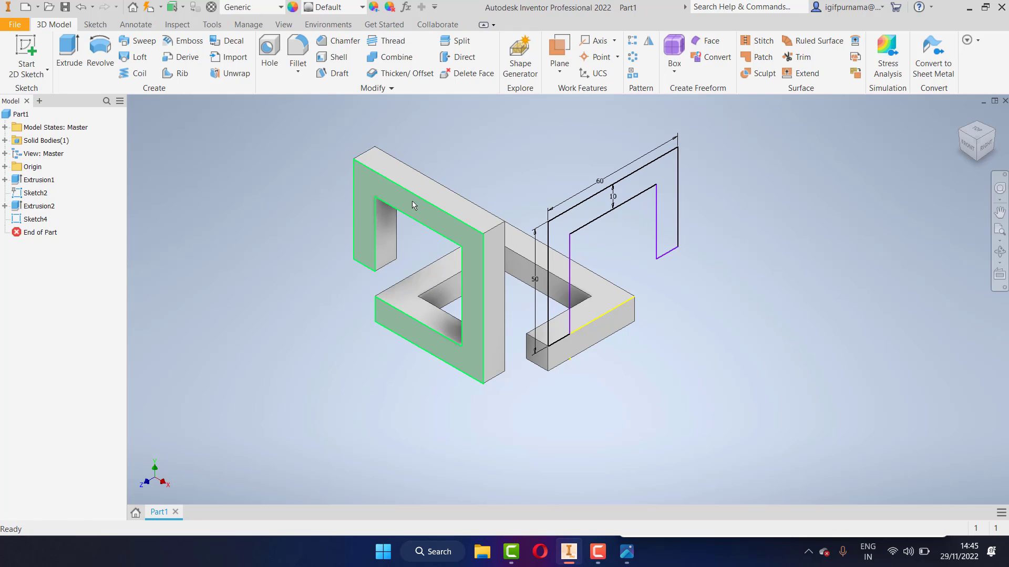
Extrude the open frame profile 10 mm in the flipped direction and join it to the existing body
click(71, 53)
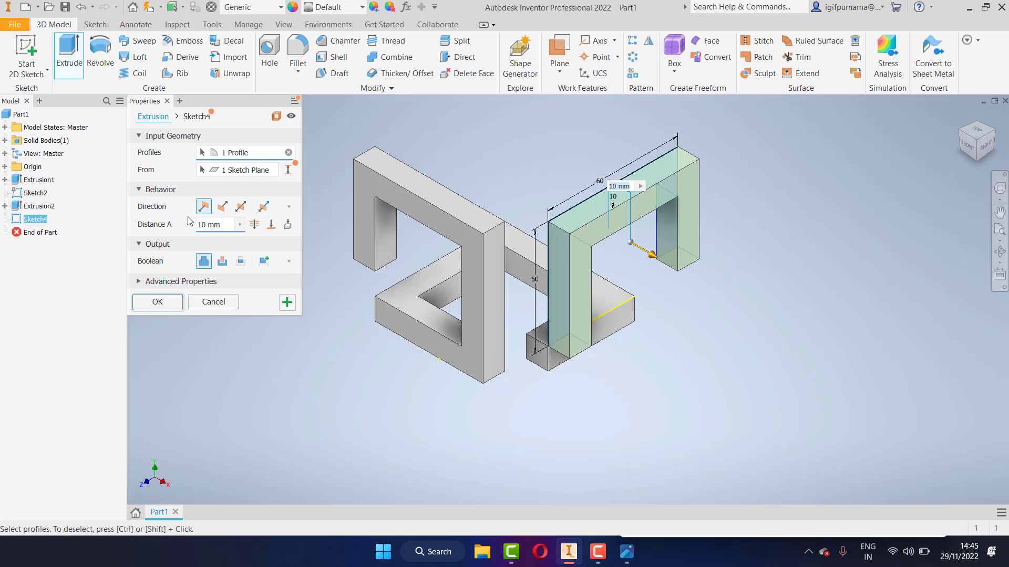
click(228, 206)
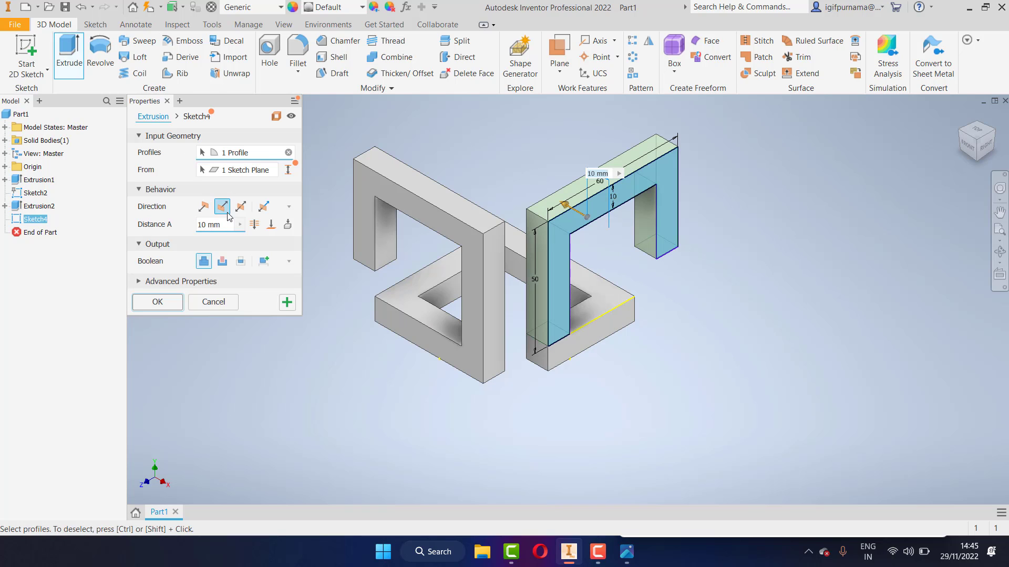
click(158, 303)
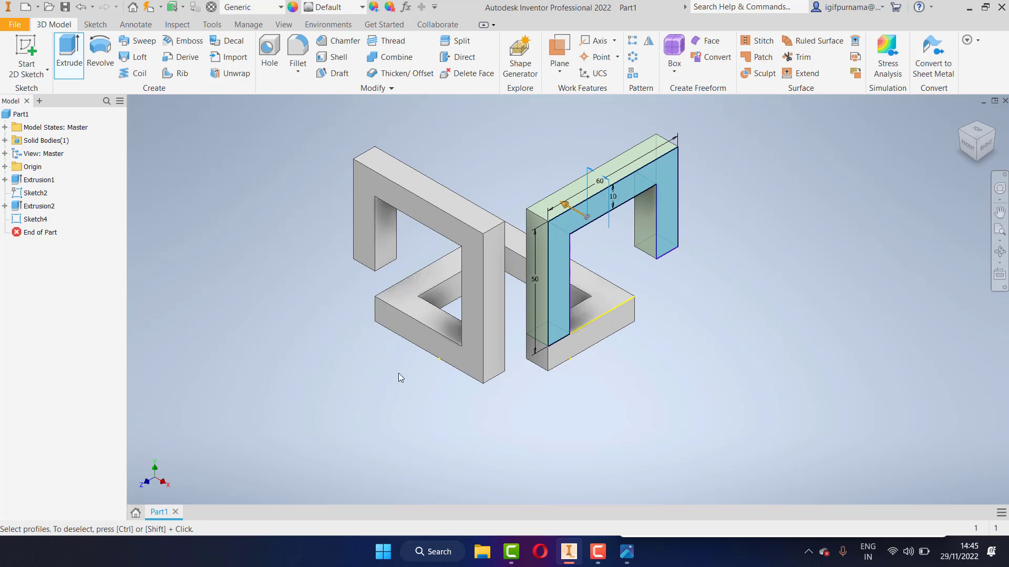
Orbit around the model to inspect the joined frames from the back
click(999, 251)
drag(642, 295, 588, 313)
right_click(818, 171)
click(852, 167)
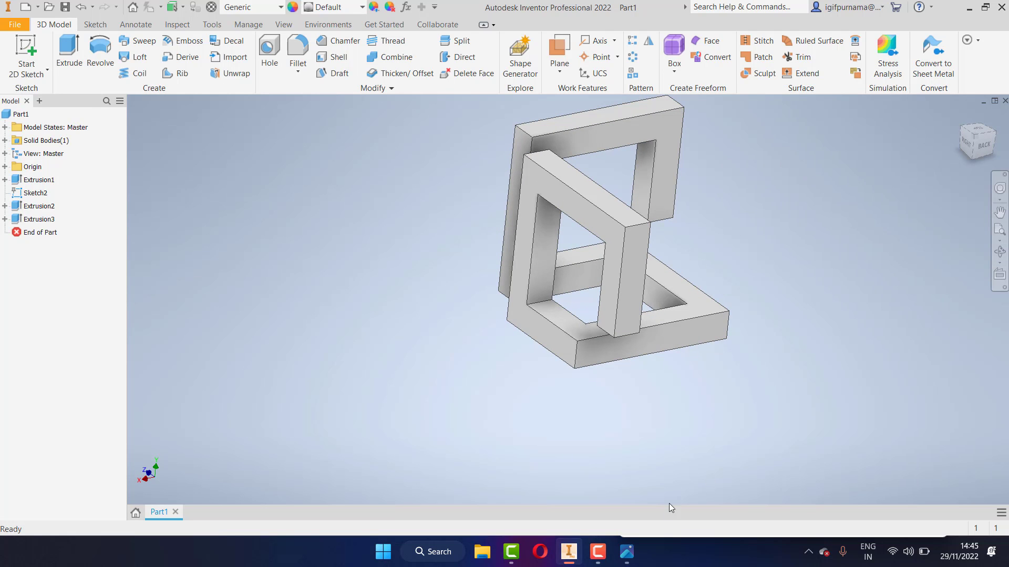
Bring up the isometric reference drawing beside the model and examine how the next frame connects
click(628, 560)
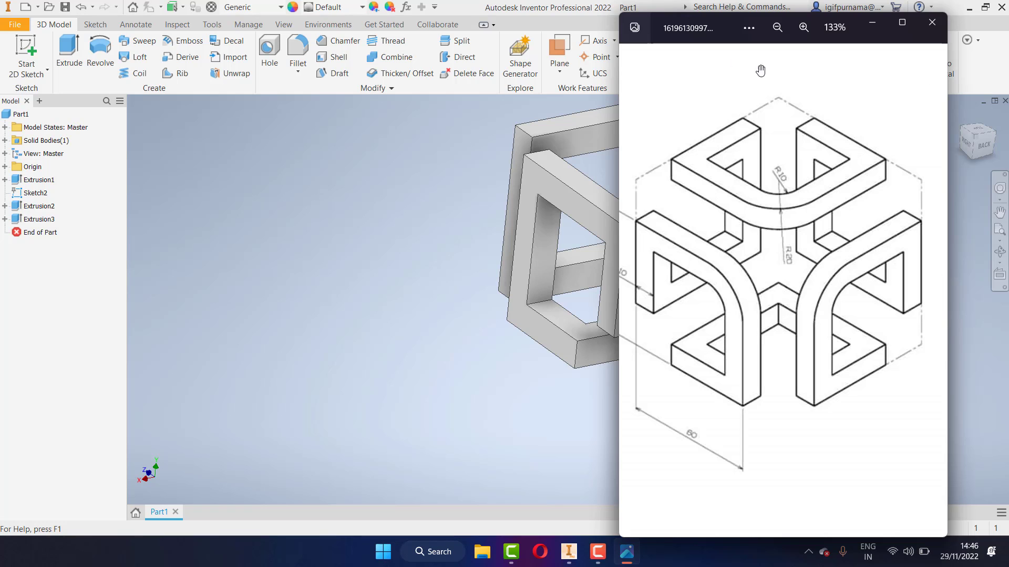
drag(726, 24, 261, 1)
click(966, 10)
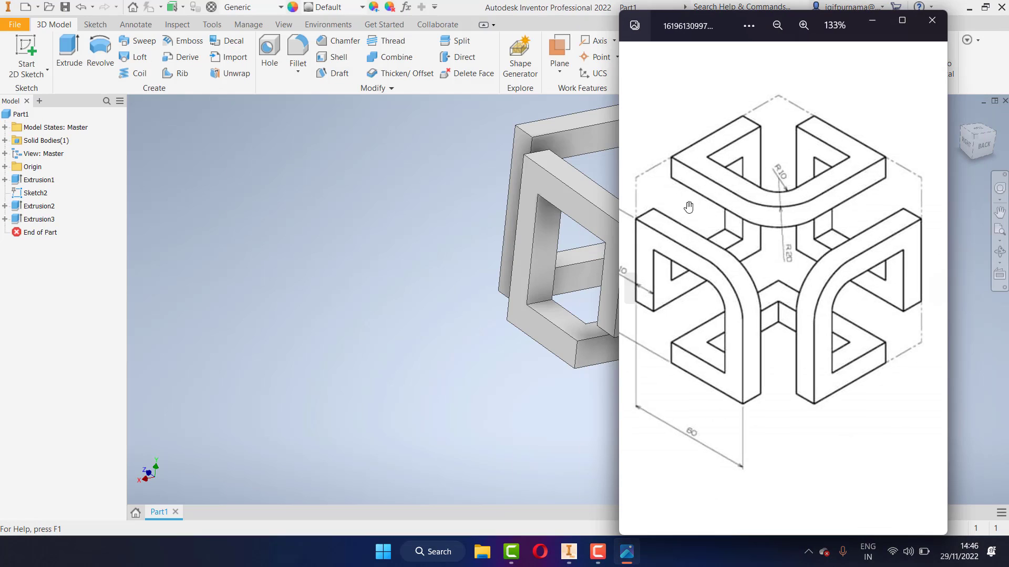
Move the reference drawing aside and start a new sketch on the back-facing surface of the side frame's shorter leg
drag(696, 28, 298, 26)
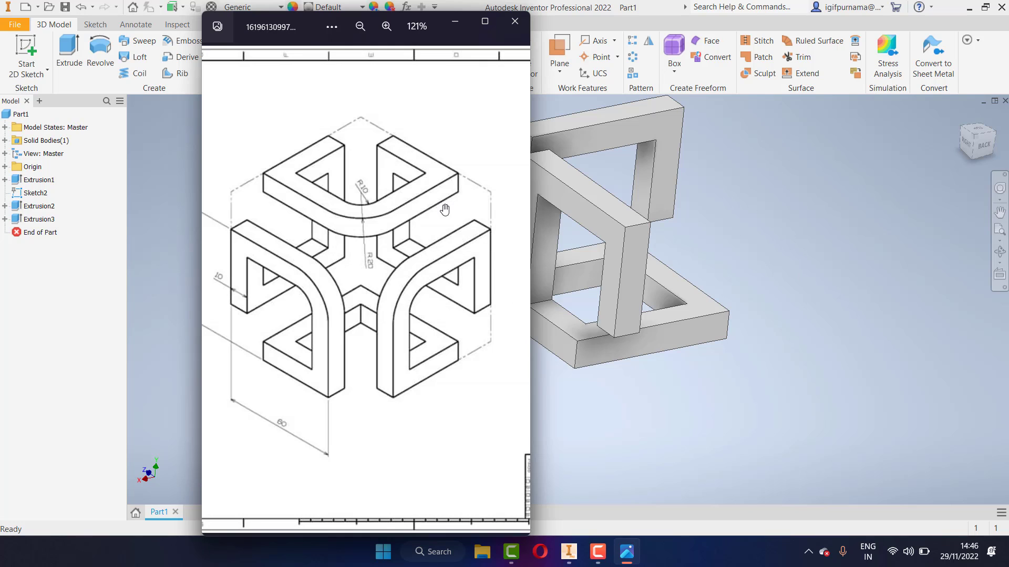
click(637, 284)
click(715, 272)
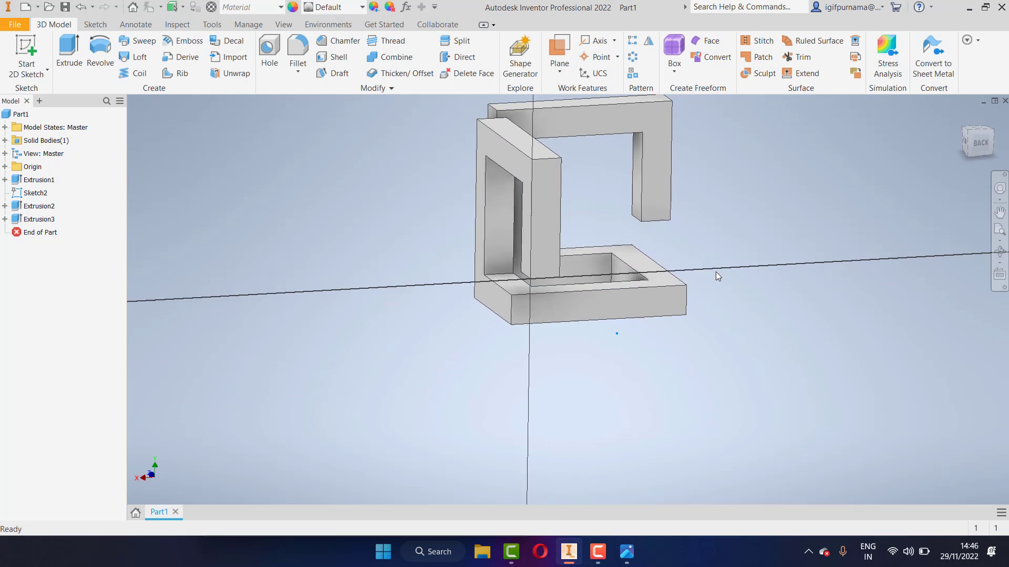
scroll(679, 255, up, 3)
key(Escape)
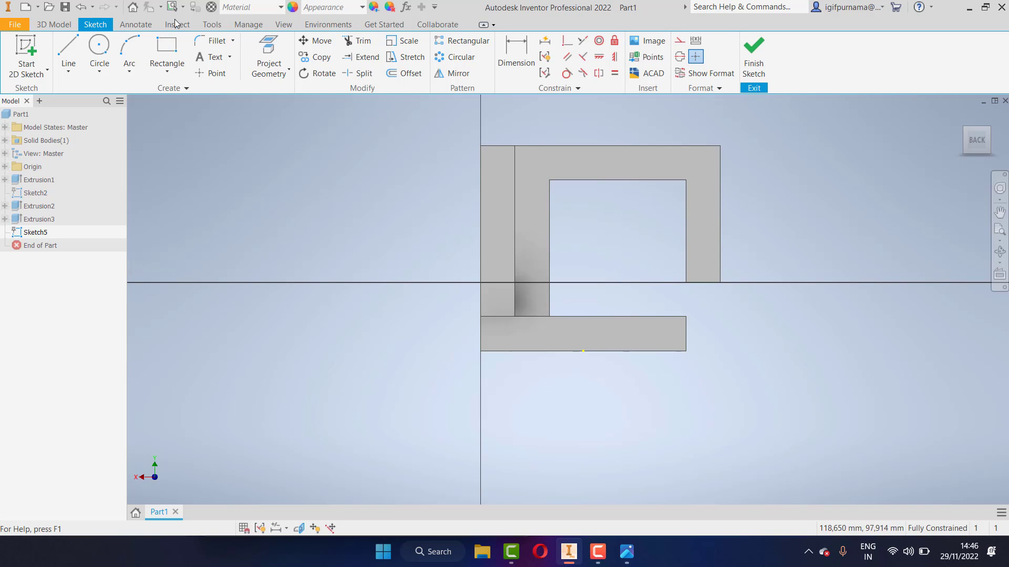
Sketch a rectangle about 50 mm high from the sketch origin, extending beyond the top and far side of the rear frame
click(167, 50)
scroll(564, 223, up, 3)
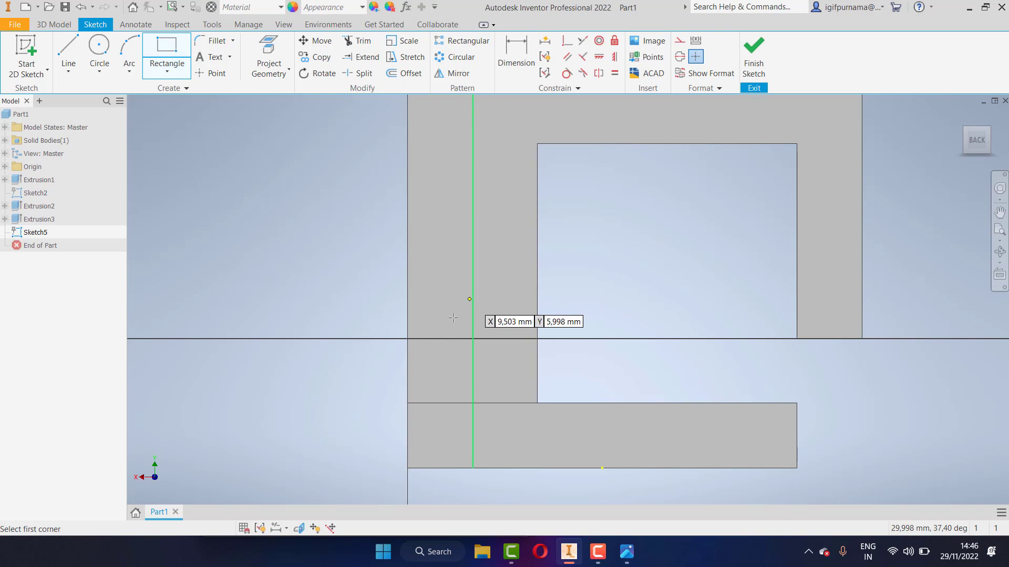
click(408, 340)
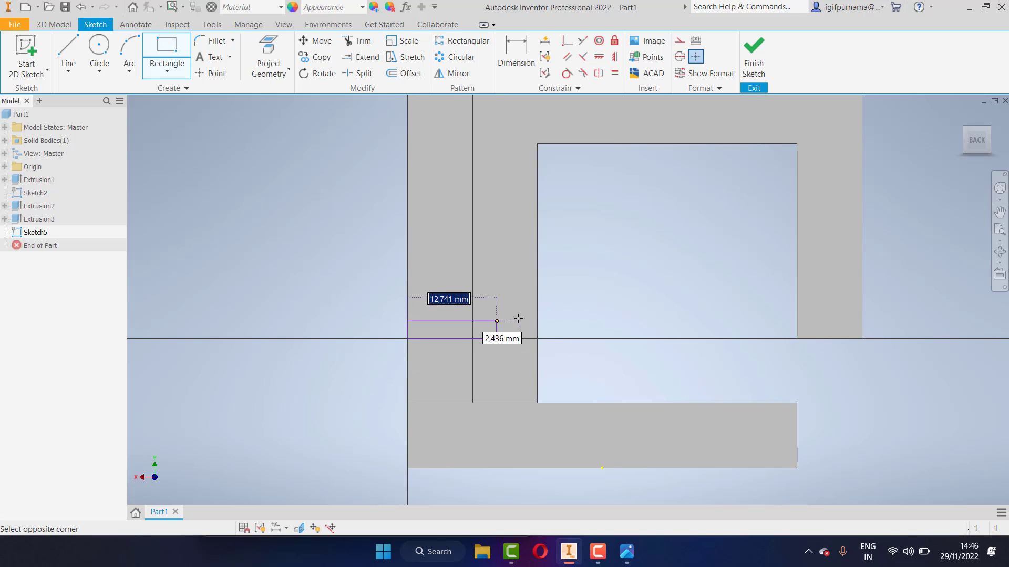
scroll(519, 316, down, 2)
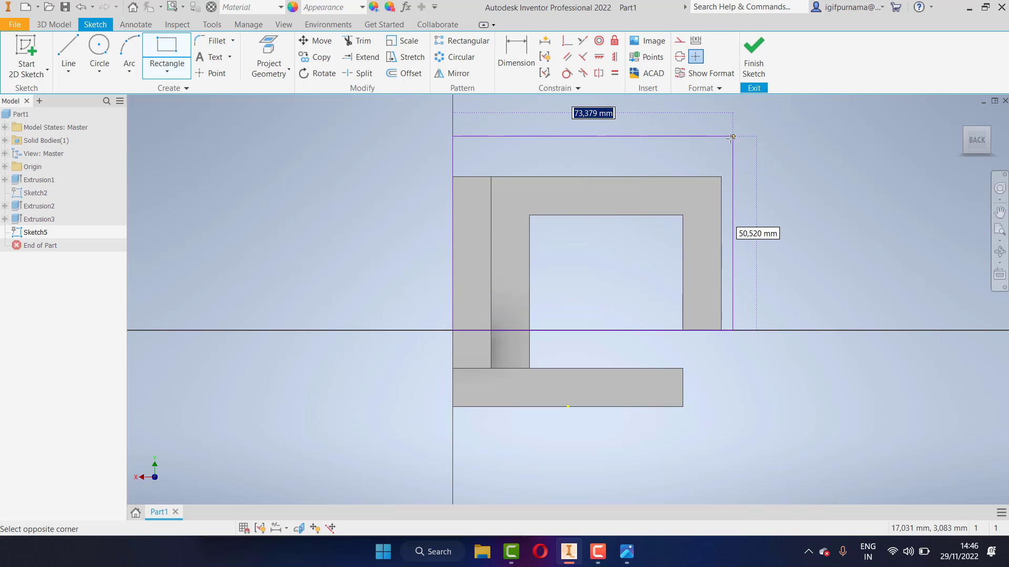
click(742, 139)
Add a height dimension to the rectangle's vertical edge at the origin
click(516, 53)
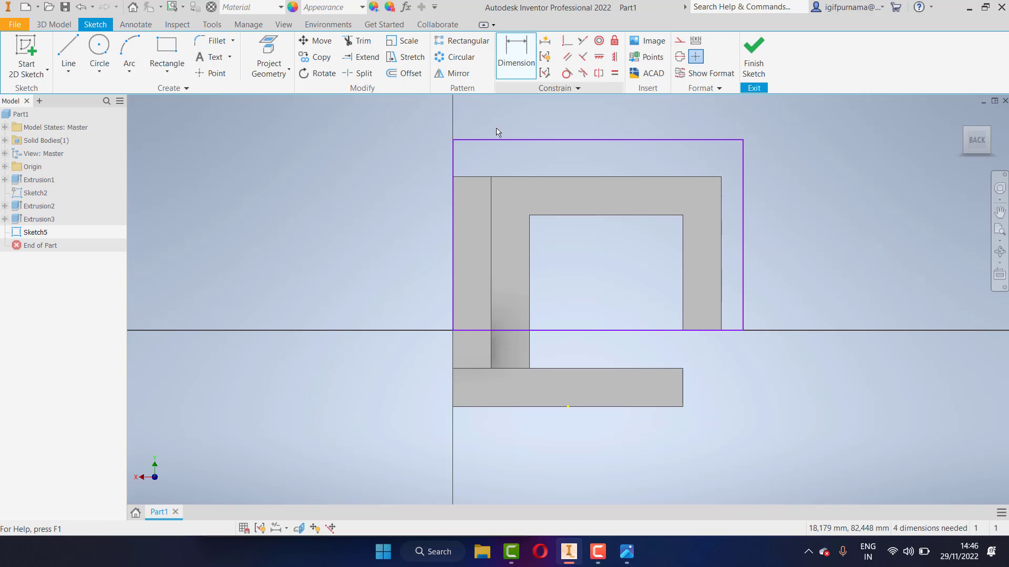
click(453, 235)
click(410, 230)
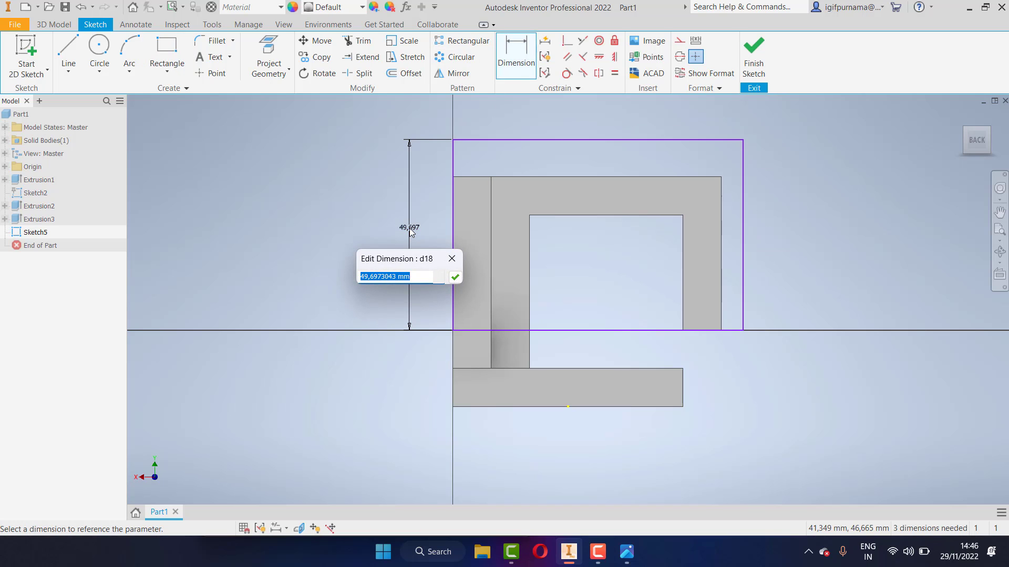